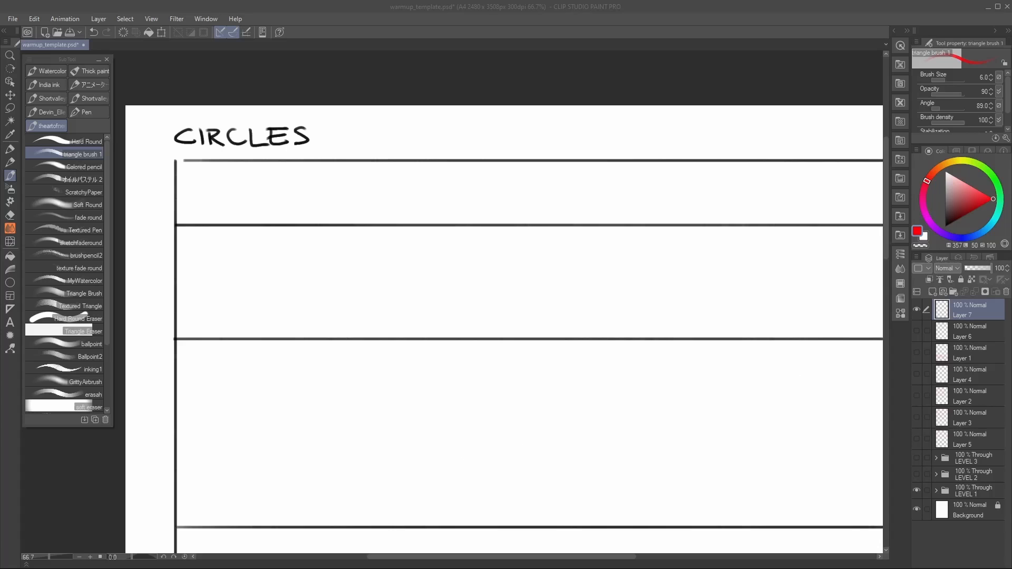
left_click_drag(630, 256, 586, 232)
scroll(579, 235, "down", 1)
left_click_drag(702, 278, 629, 269)
key("ctrl+z")
left_click_drag(755, 252, 766, 238)
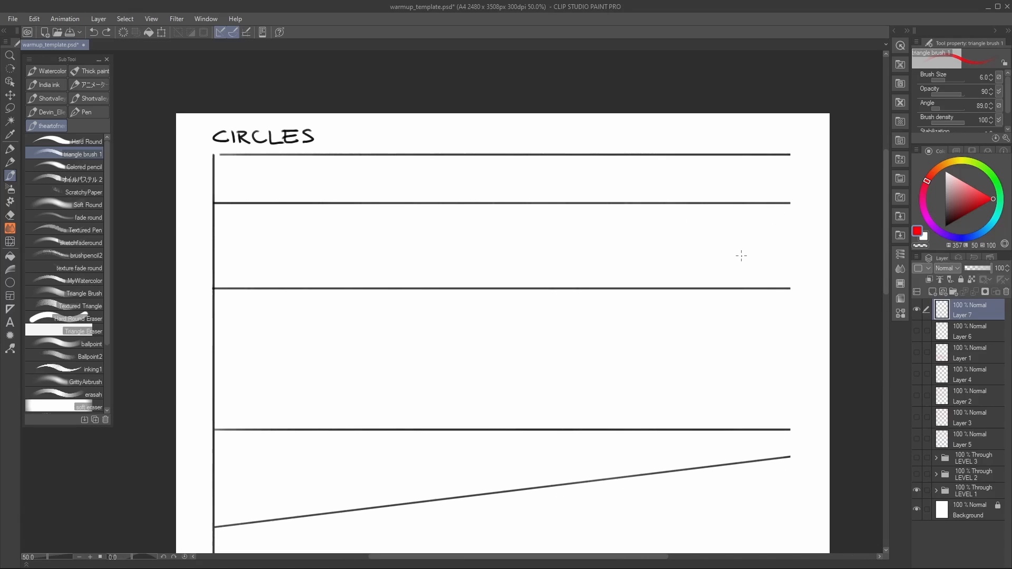
left_click_drag(699, 290, 713, 253)
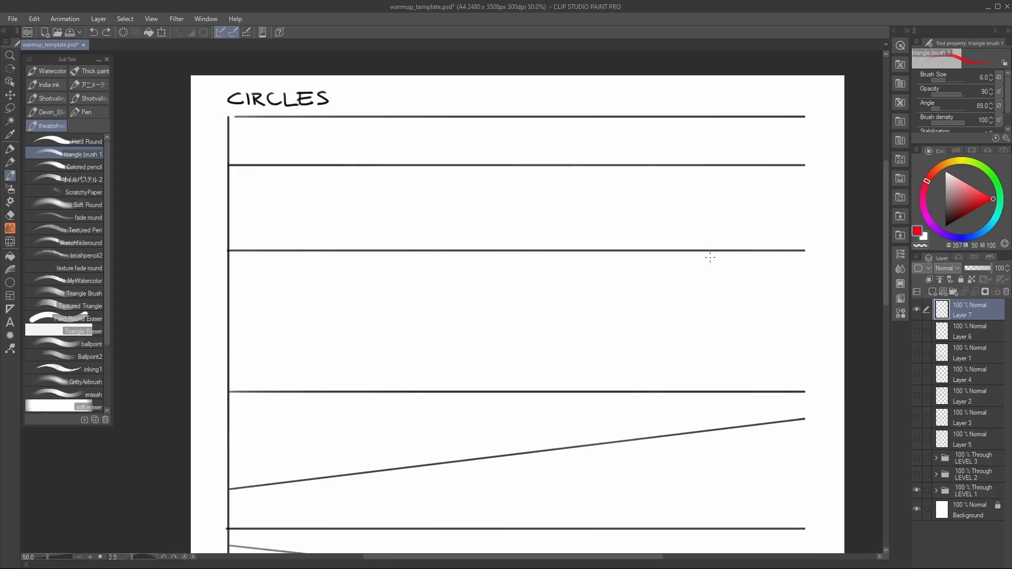
left_click_drag(677, 372, 743, 119)
left_click_drag(618, 370, 581, 464)
left_click_drag(681, 230, 672, 480)
left_click_drag(647, 371, 612, 297)
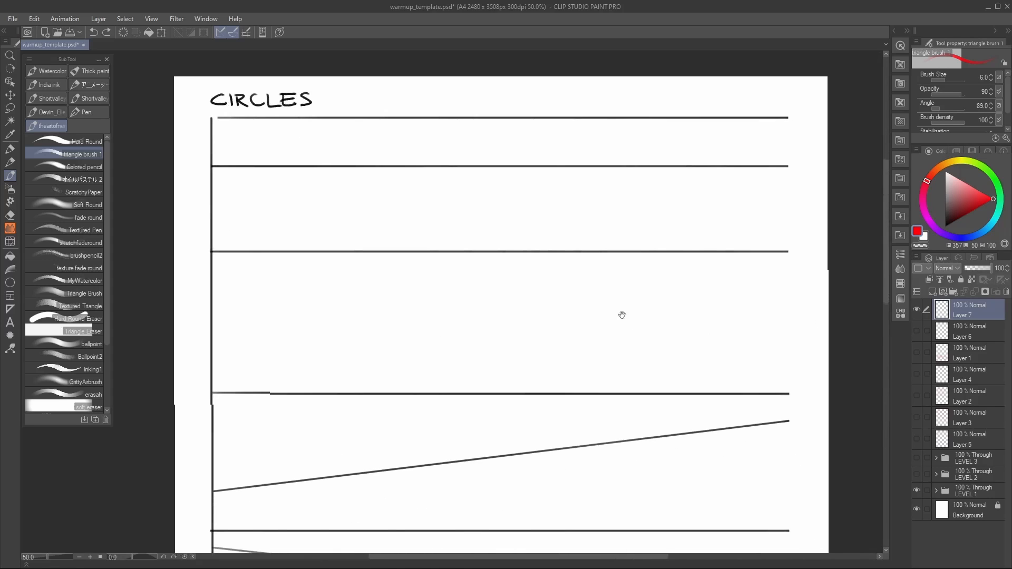
left_click_drag(470, 450, 462, 382)
left_click_drag(631, 252, 614, 334)
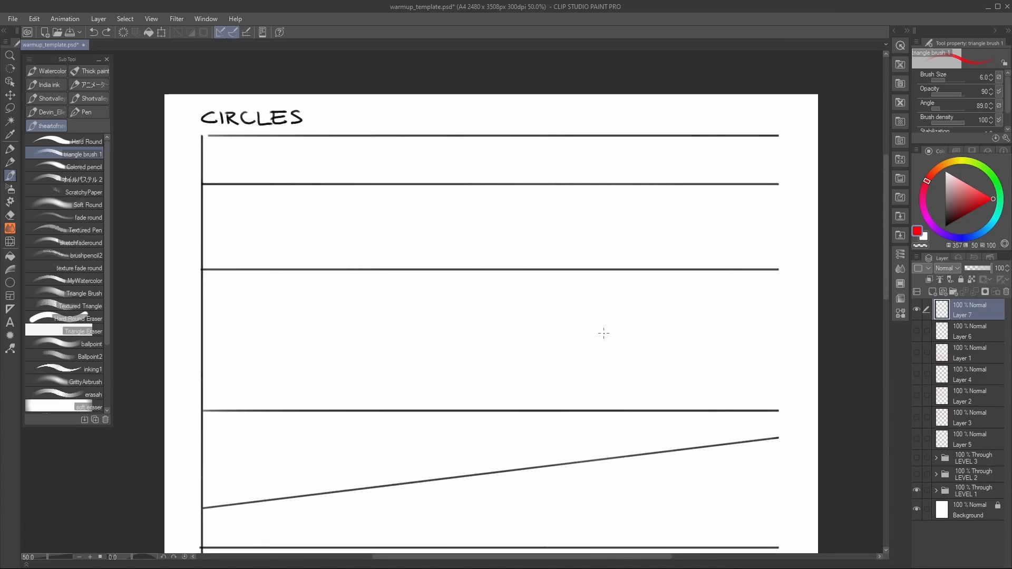
left_click_drag(533, 338, 556, 329)
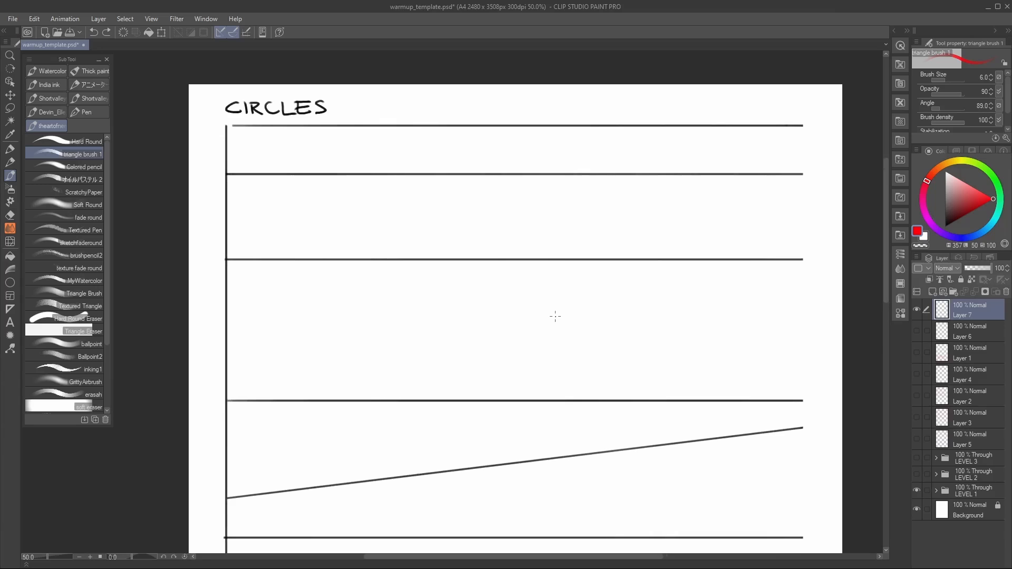
left_click_drag(654, 319, 663, 314)
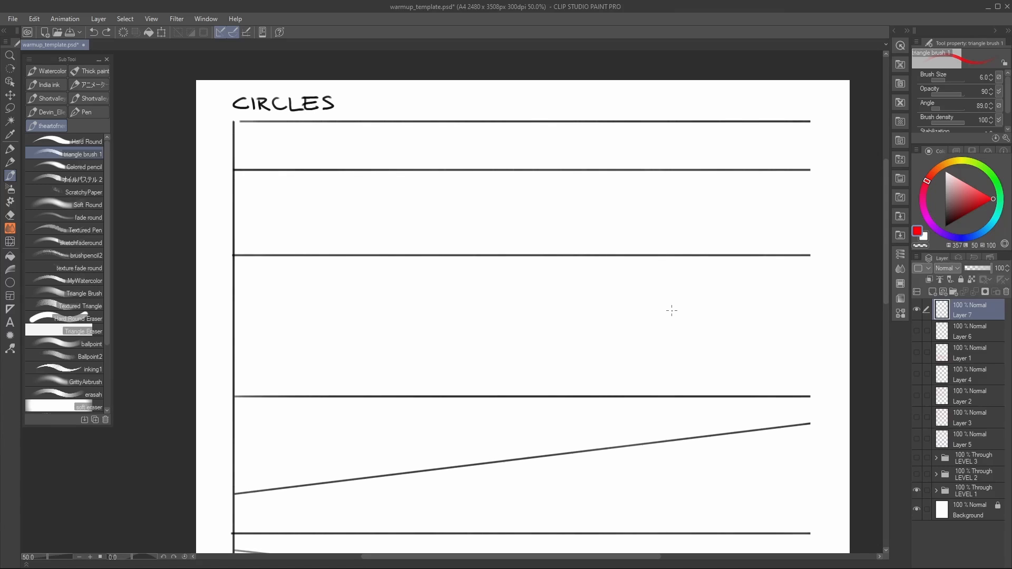
Step: Check the Stabilization setting of the triangle brush 1 tool
scroll(991, 100, "down", 2)
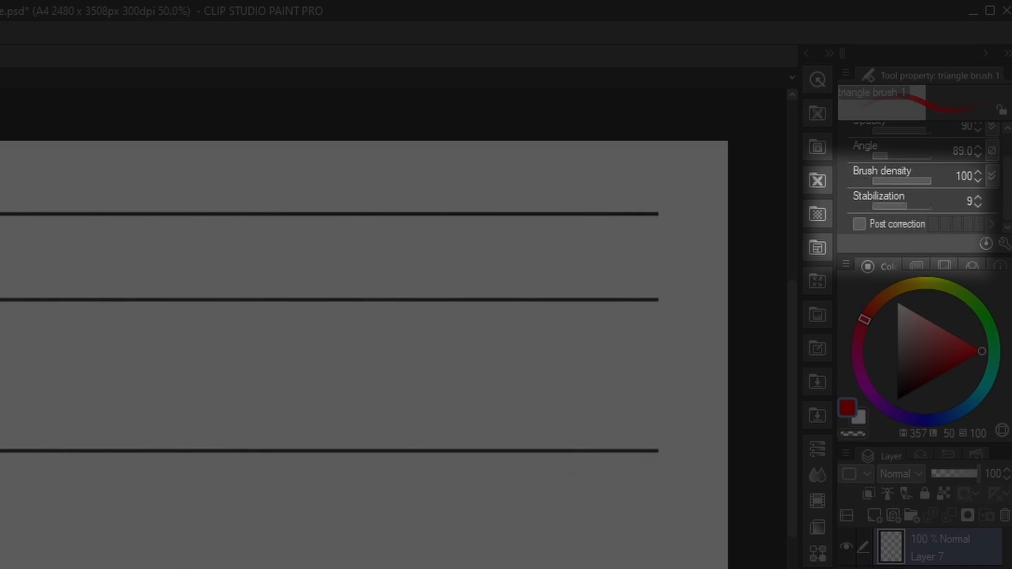
left_click_drag(133, 446, 197, 459)
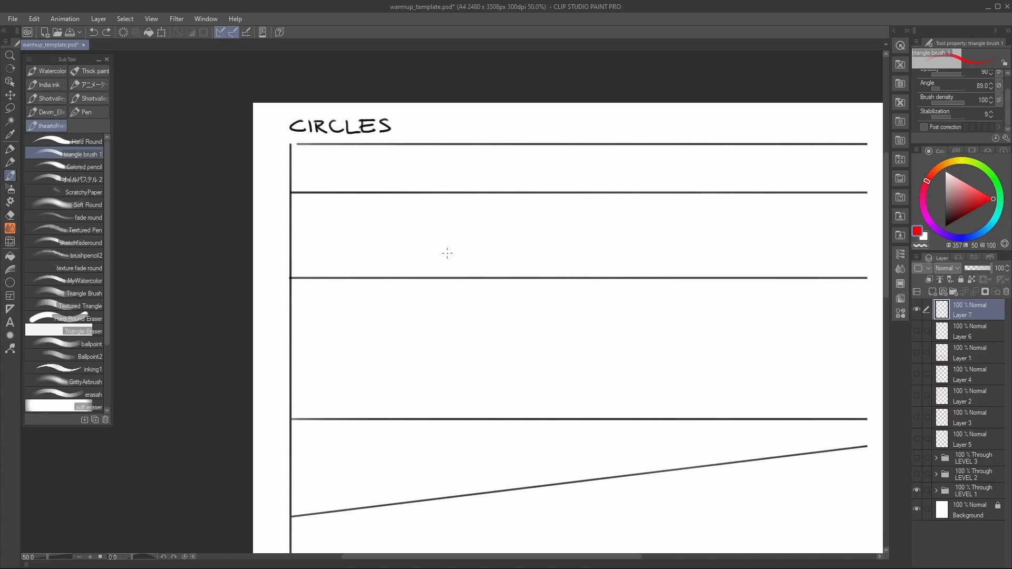
left_click_drag(461, 219, 454, 211)
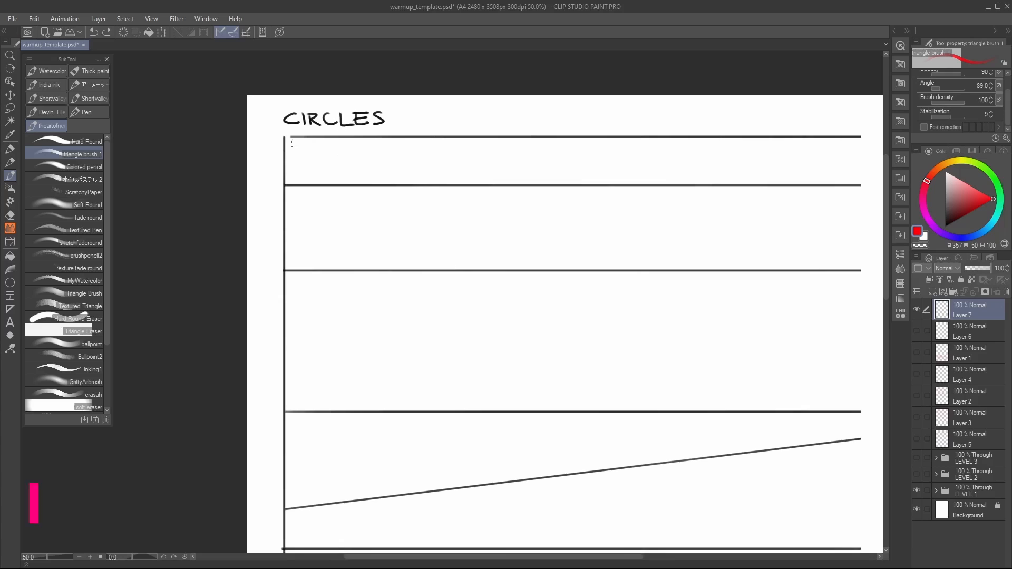
Step: Draw a row of nine small red circles filling the first band under the CIRCLES heading, touching both guide lines
left_click_drag(316, 186, 285, 157)
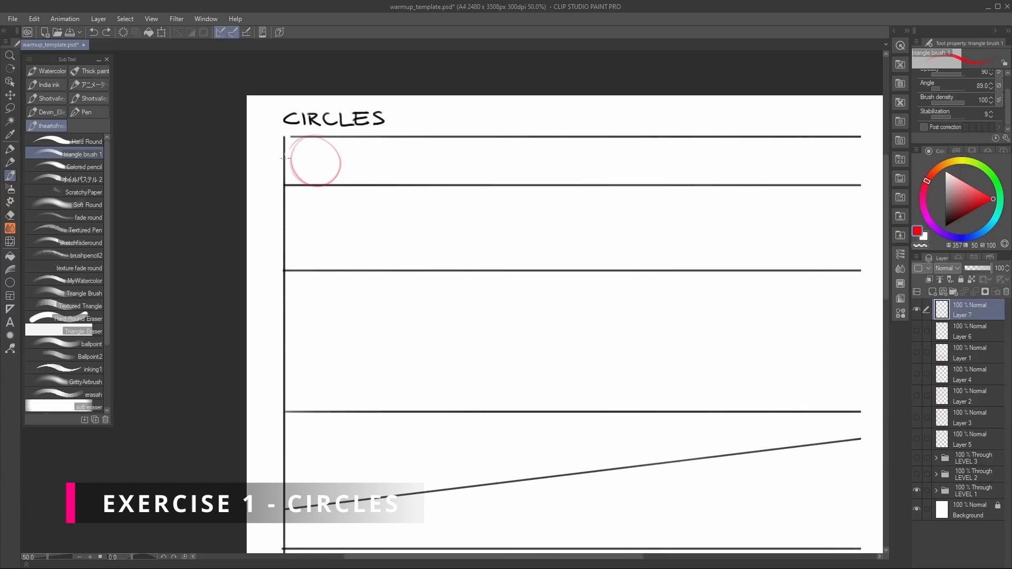
mouse_move(376, 181)
left_mouse_down()
mouse_move(370, 137)
mouse_move(382, 180)
mouse_move(348, 183)
mouse_move(435, 144)
mouse_move(444, 180)
left_mouse_up()
mouse_move(471, 134)
left_mouse_down()
mouse_move(452, 179)
mouse_move(487, 138)
mouse_move(502, 168)
mouse_move(535, 138)
mouse_move(560, 157)
mouse_move(585, 134)
mouse_move(621, 149)
mouse_move(644, 132)
mouse_move(670, 161)
mouse_move(709, 137)
mouse_move(727, 168)
mouse_move(769, 138)
left_mouse_up()
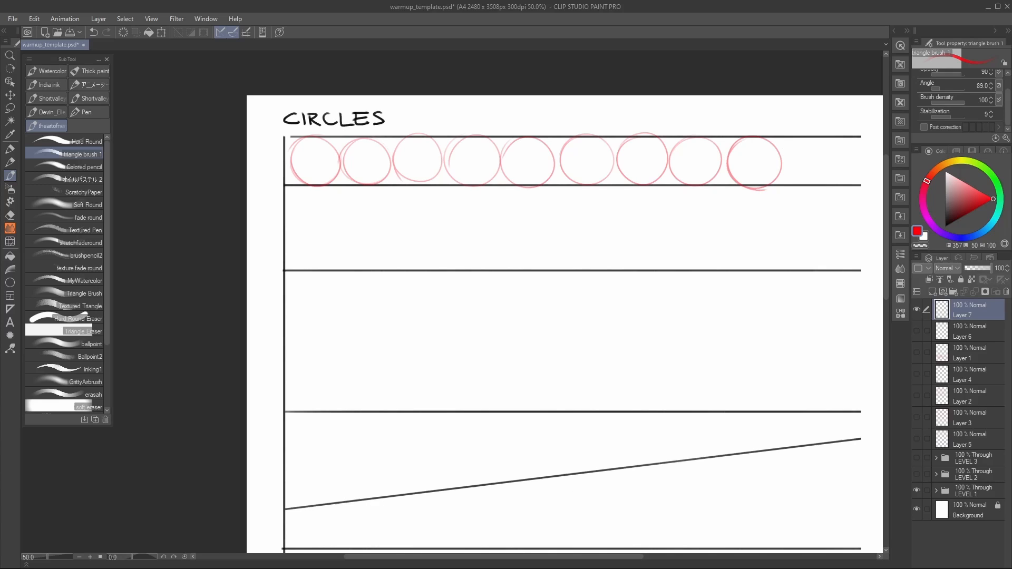
Step: Draw a row of six larger red circles across the second band, each touching its upper and lower guide lines
left_click_drag(493, 431, 491, 435)
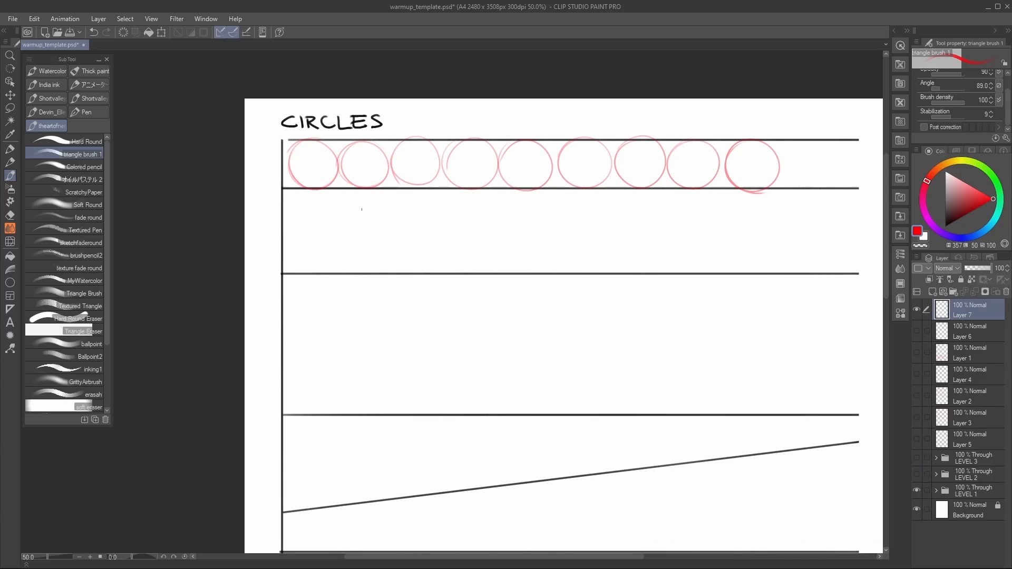
left_click_drag(284, 241, 287, 210)
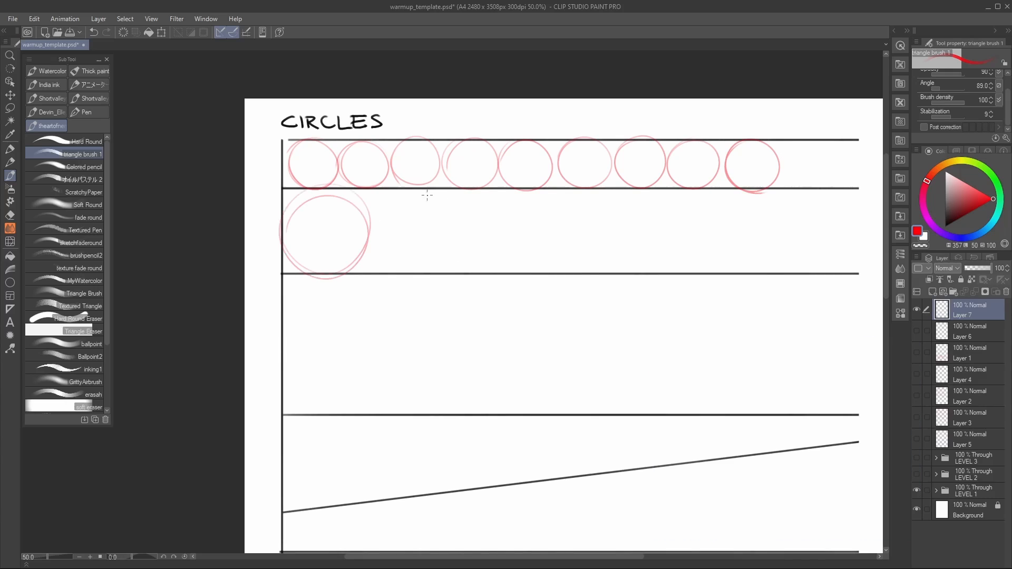
mouse_move(458, 258)
left_mouse_down()
mouse_move(375, 234)
mouse_move(453, 248)
left_mouse_up()
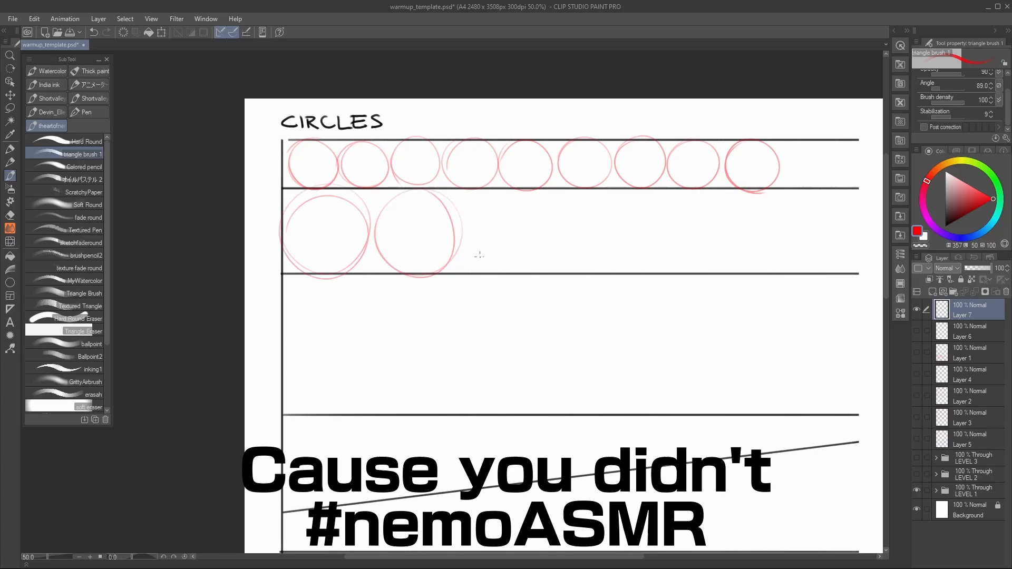
mouse_move(497, 196)
left_mouse_down()
mouse_move(542, 226)
mouse_move(496, 210)
left_mouse_up()
mouse_move(577, 195)
left_mouse_down()
mouse_move(560, 213)
mouse_move(580, 267)
mouse_move(603, 190)
left_mouse_up()
mouse_move(703, 262)
left_mouse_down()
mouse_move(705, 251)
mouse_move(499, 250)
left_mouse_up()
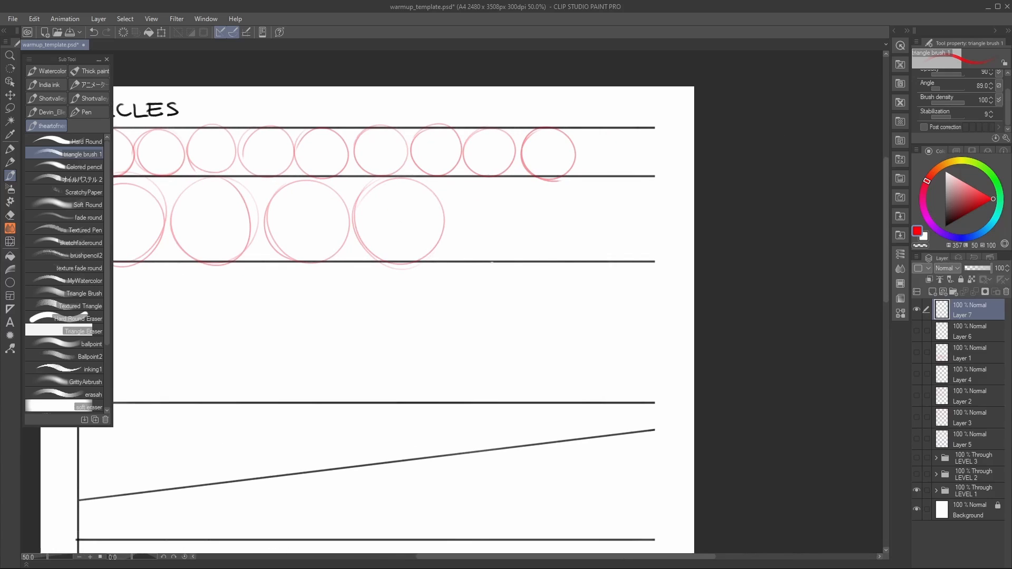
left_click_drag(529, 204, 532, 211)
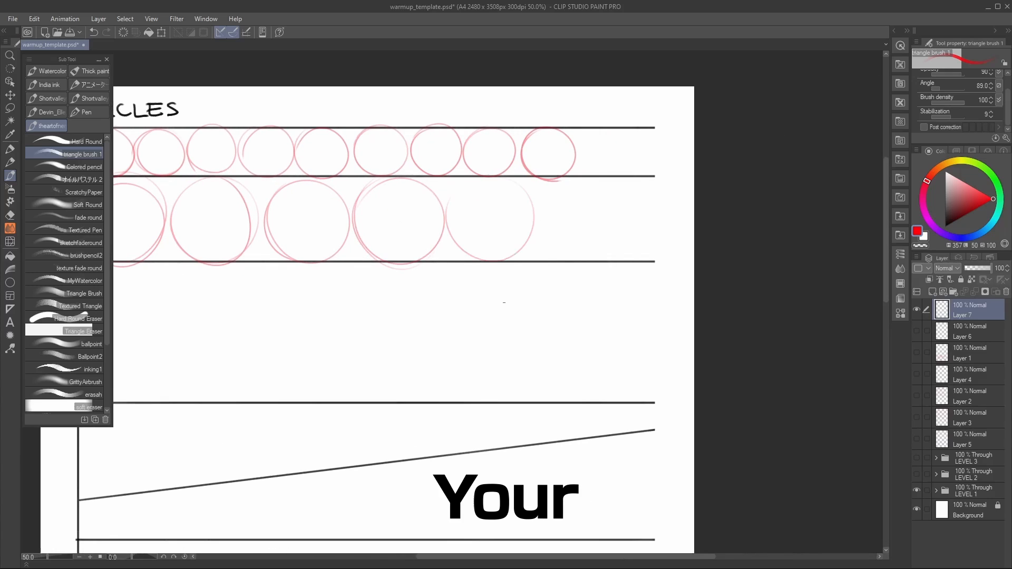
mouse_move(581, 181)
left_mouse_down()
mouse_move(614, 241)
mouse_move(538, 217)
mouse_move(582, 178)
left_mouse_up()
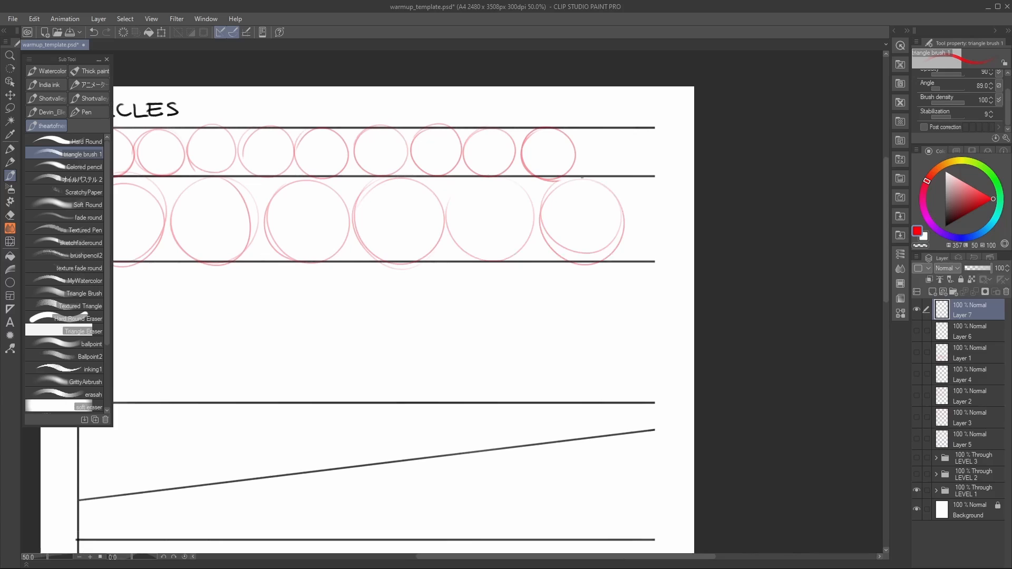
Step: Draw one wavy red guide line across the full width of the third band
mouse_move(385, 372)
left_mouse_down()
mouse_move(660, 271)
mouse_move(600, 314)
mouse_move(518, 306)
mouse_move(540, 305)
left_mouse_up()
left_click_drag(490, 346, 531, 337)
mouse_move(246, 270)
left_mouse_down()
mouse_move(281, 291)
mouse_move(537, 218)
mouse_move(839, 258)
left_mouse_up()
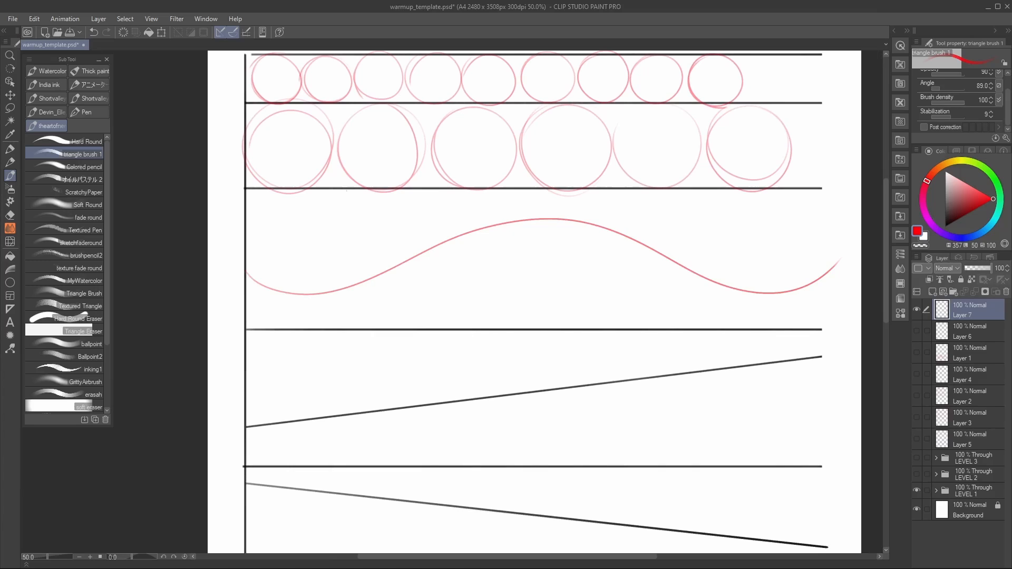
Step: Draw nine circles of varying size between the third band's upper line and the wavy line, shrinking toward its crest
mouse_move(271, 286)
left_mouse_down()
mouse_move(340, 195)
mouse_move(314, 296)
mouse_move(280, 196)
left_mouse_up()
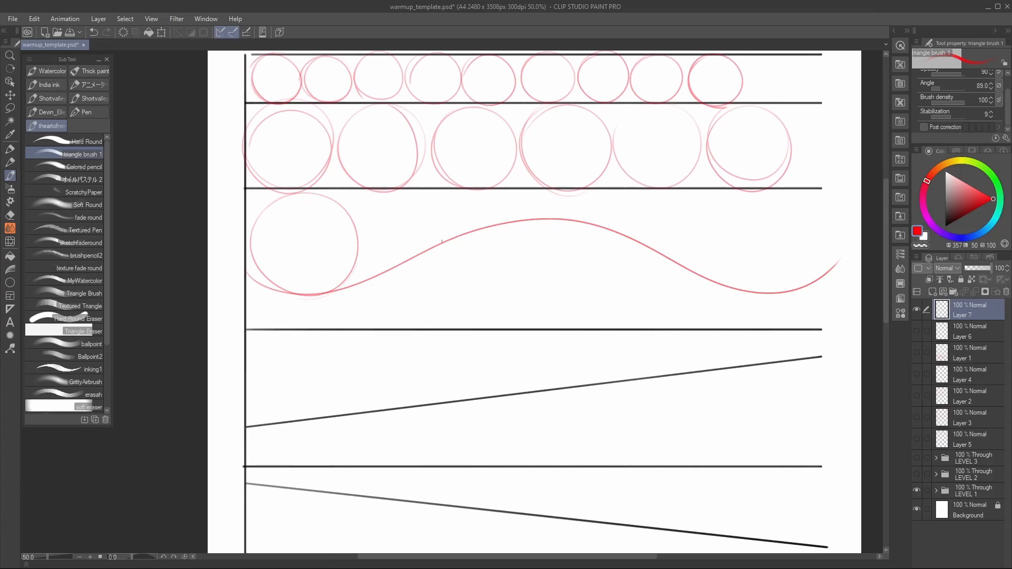
mouse_move(375, 190)
left_mouse_down()
mouse_move(429, 241)
mouse_move(390, 257)
left_mouse_up()
mouse_move(448, 236)
left_mouse_down()
mouse_move(431, 216)
mouse_move(477, 206)
mouse_move(485, 218)
left_mouse_up()
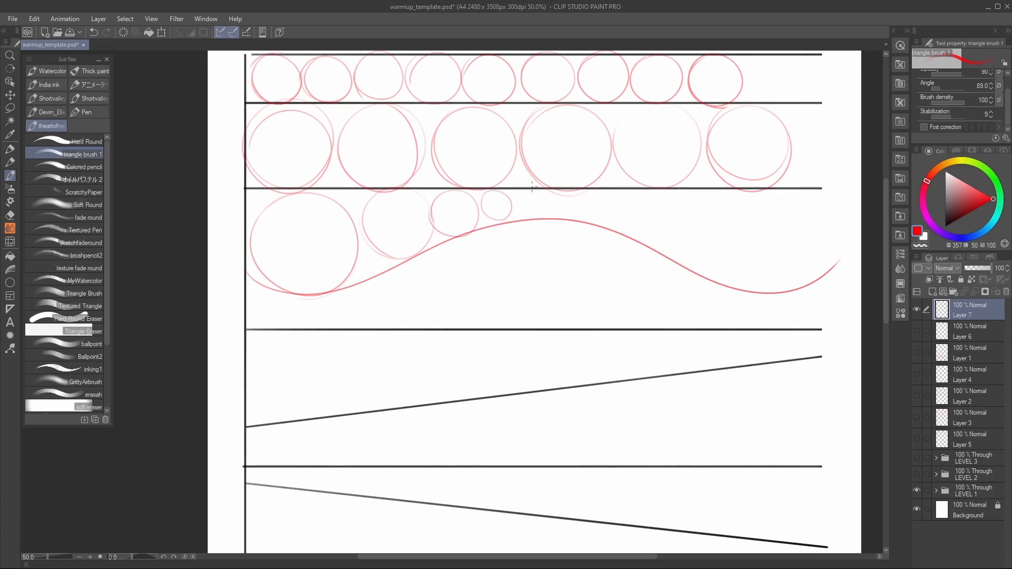
mouse_move(531, 187)
left_mouse_down()
mouse_move(515, 197)
mouse_move(555, 218)
mouse_move(549, 197)
left_mouse_up()
scroll(619, 272, "up", 1)
mouse_move(622, 207)
left_mouse_down()
mouse_move(620, 272)
mouse_move(568, 260)
left_mouse_up()
scroll(639, 312, "down", 1)
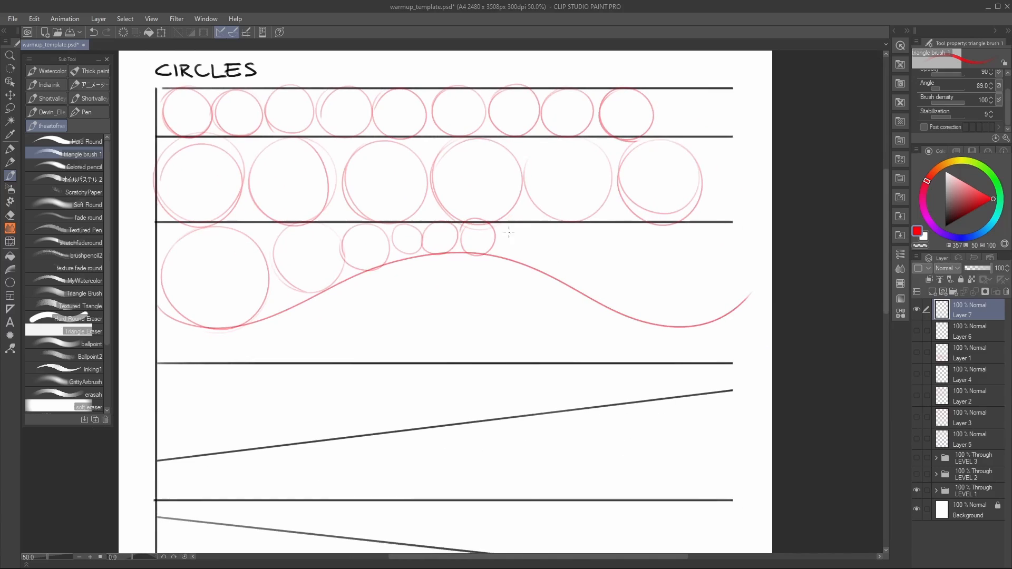
mouse_move(497, 241)
left_mouse_down()
mouse_move(587, 275)
mouse_move(567, 217)
left_mouse_up()
mouse_move(657, 224)
left_mouse_down()
mouse_move(626, 314)
mouse_move(653, 224)
left_mouse_up()
Step: Add two small circles in the gaps above and below, between the first two circles of the wavy band
left_click_drag(412, 317, 546, 255)
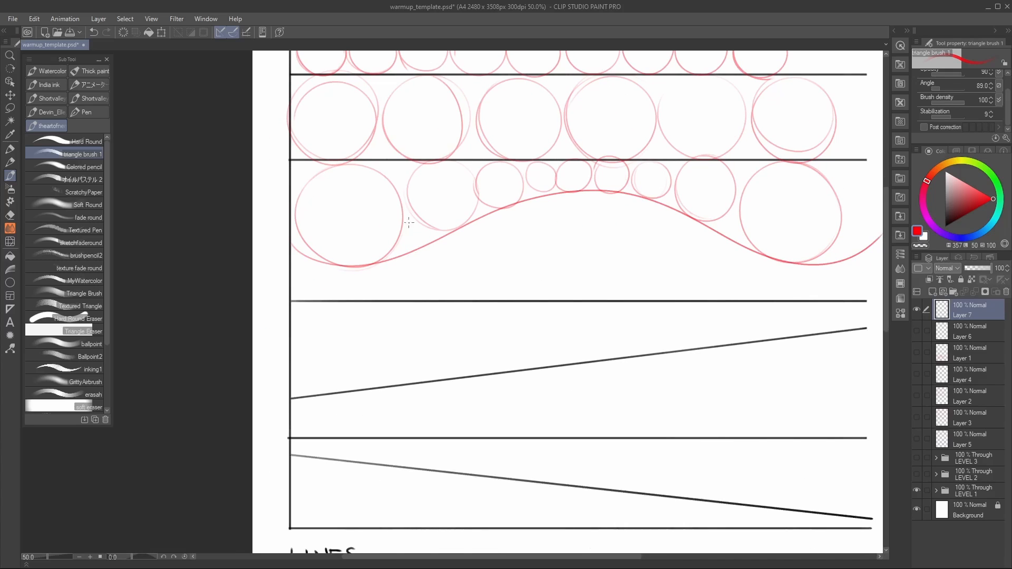
mouse_move(408, 222)
left_mouse_down()
mouse_move(401, 232)
mouse_move(411, 223)
left_mouse_up()
mouse_move(397, 161)
left_mouse_down()
mouse_move(405, 179)
mouse_move(397, 163)
left_mouse_up()
Step: Draw five progressively smaller circles between the fourth band's upper line and the rising diagonal line
left_click_drag(421, 364, 460, 286)
mouse_move(363, 225)
left_mouse_down()
mouse_move(403, 319)
mouse_move(380, 225)
left_mouse_up()
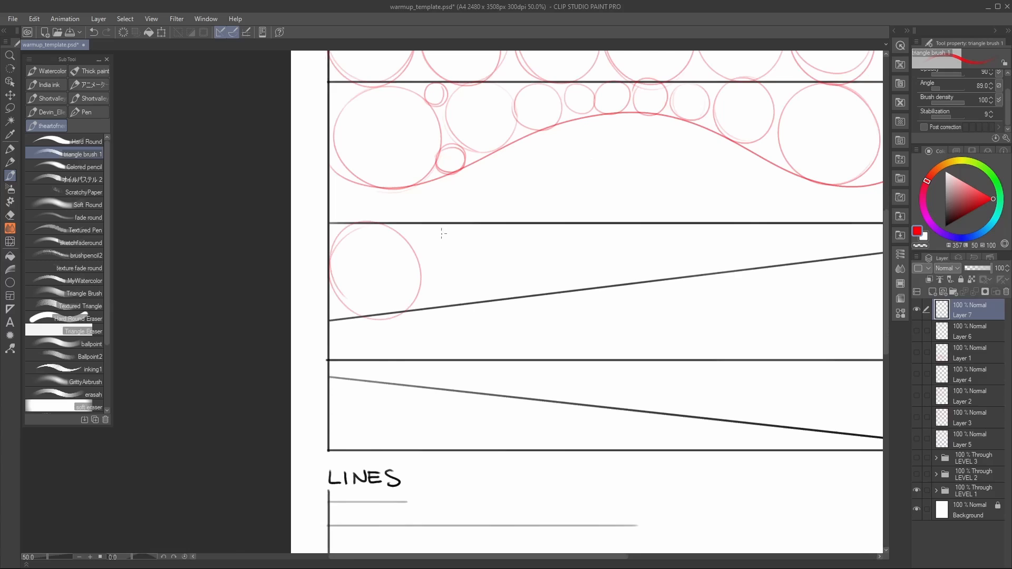
mouse_move(453, 226)
left_mouse_down()
mouse_move(437, 300)
mouse_move(453, 226)
left_mouse_up()
mouse_move(551, 224)
left_mouse_down()
mouse_move(519, 284)
mouse_move(517, 248)
left_mouse_up()
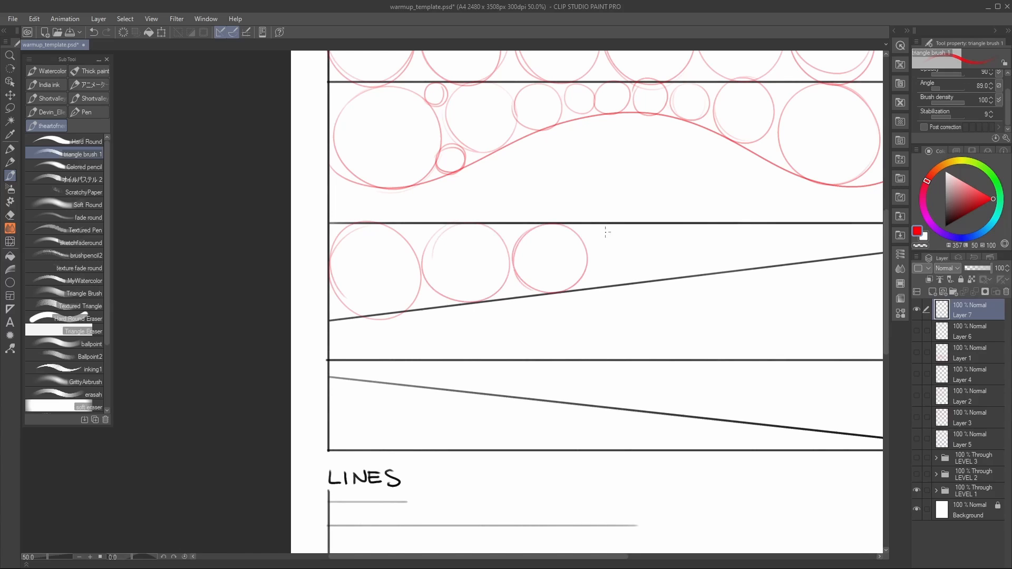
left_click_drag(611, 225, 592, 240)
left_click_drag(704, 236, 702, 232)
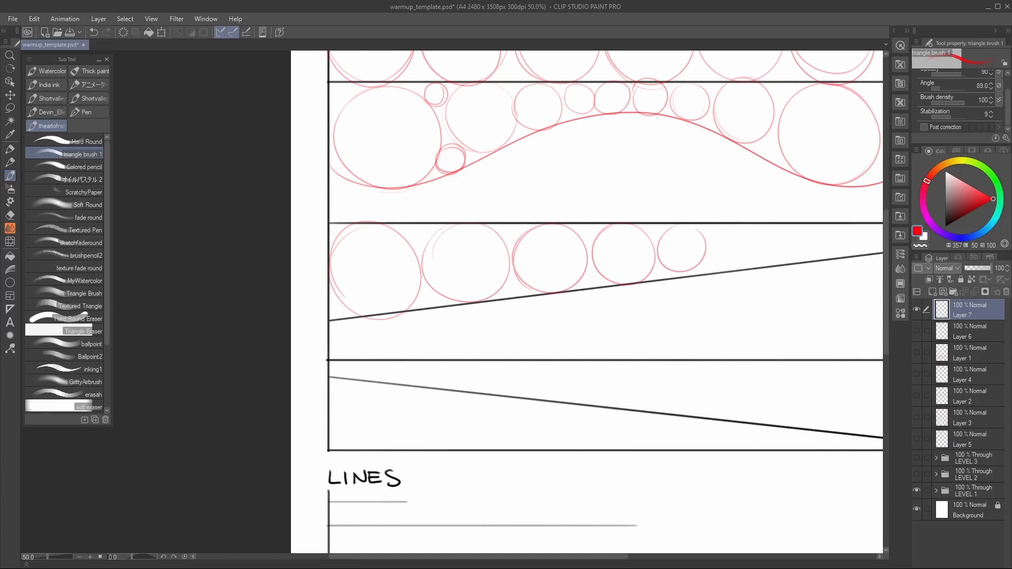
Step: Hide Layer 7 and add a new raster layer above it for the ellipse exercise
left_click(918, 309)
left_click(932, 292)
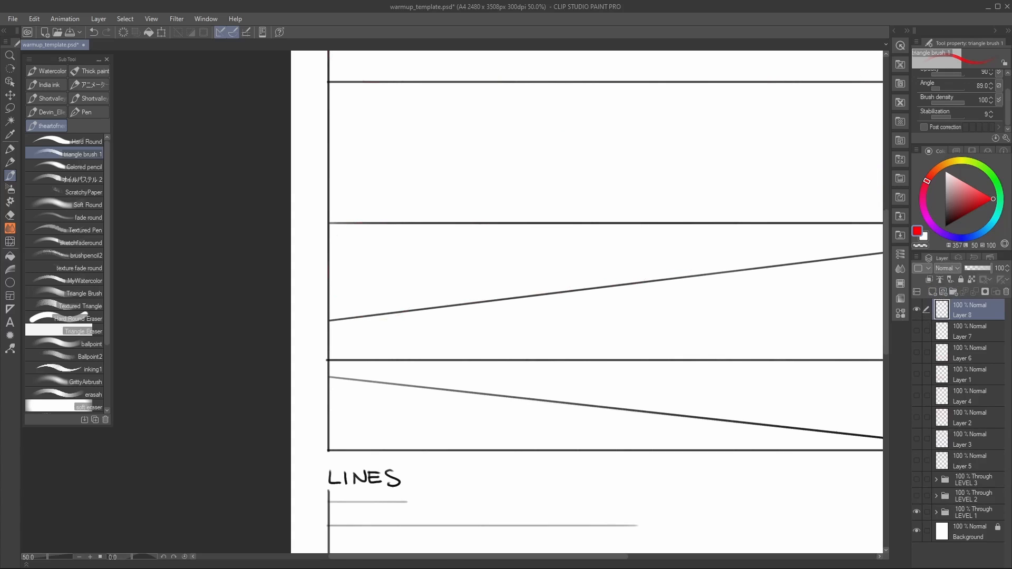
scroll(587, 301, "up", 5)
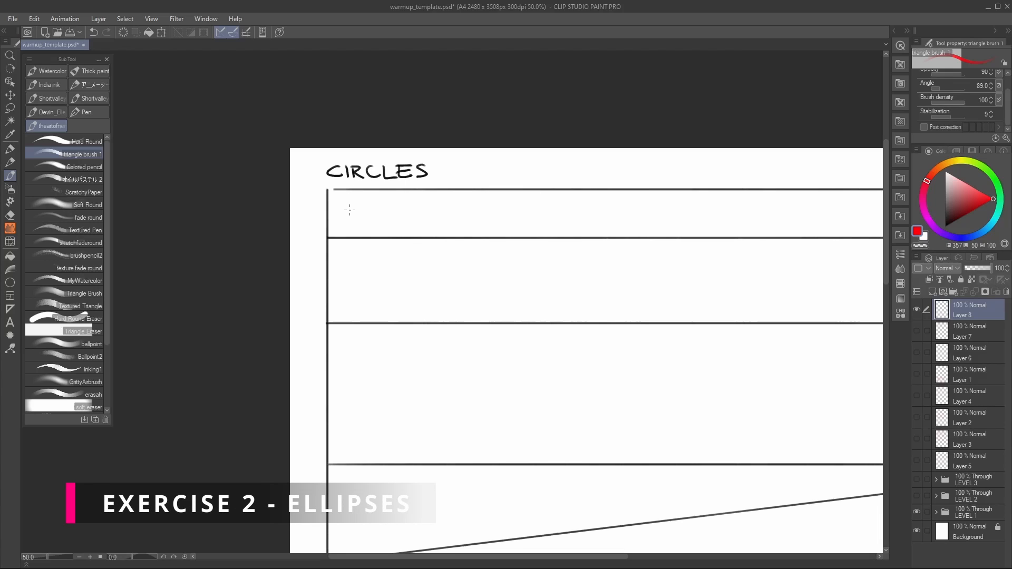
mouse_move(353, 192)
left_mouse_down()
mouse_move(362, 200)
mouse_move(347, 198)
left_mouse_up()
left_click_drag(339, 205, 357, 220)
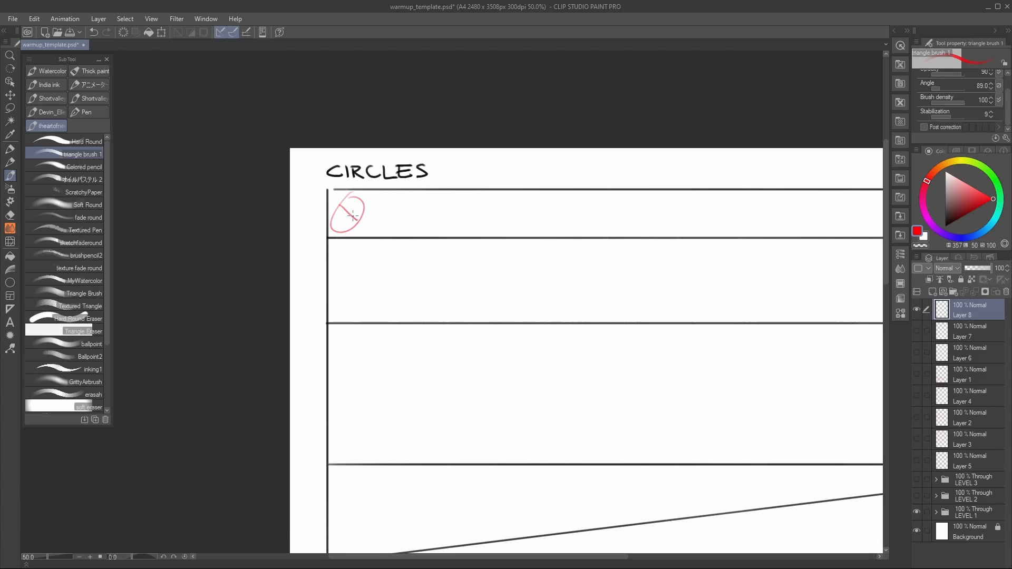
key("ctrl+z")
key("ctrl+z")
key("ctrl+z")
Step: Draw a row of small, slanted, overlapping red ellipses across the first band under the CIRCLES heading
mouse_move(340, 232)
left_mouse_down()
mouse_move(368, 195)
mouse_move(378, 239)
mouse_move(401, 195)
mouse_move(439, 227)
mouse_move(477, 232)
mouse_move(467, 232)
mouse_move(549, 200)
mouse_move(563, 234)
mouse_move(541, 216)
left_mouse_up()
mouse_move(622, 199)
left_mouse_down()
mouse_move(461, 242)
mouse_move(407, 296)
mouse_move(458, 248)
left_mouse_up()
mouse_move(519, 254)
left_mouse_down()
mouse_move(498, 282)
mouse_move(525, 267)
mouse_move(505, 290)
left_mouse_up()
mouse_move(554, 252)
left_mouse_down()
mouse_move(579, 243)
mouse_move(621, 283)
mouse_move(667, 259)
left_mouse_up()
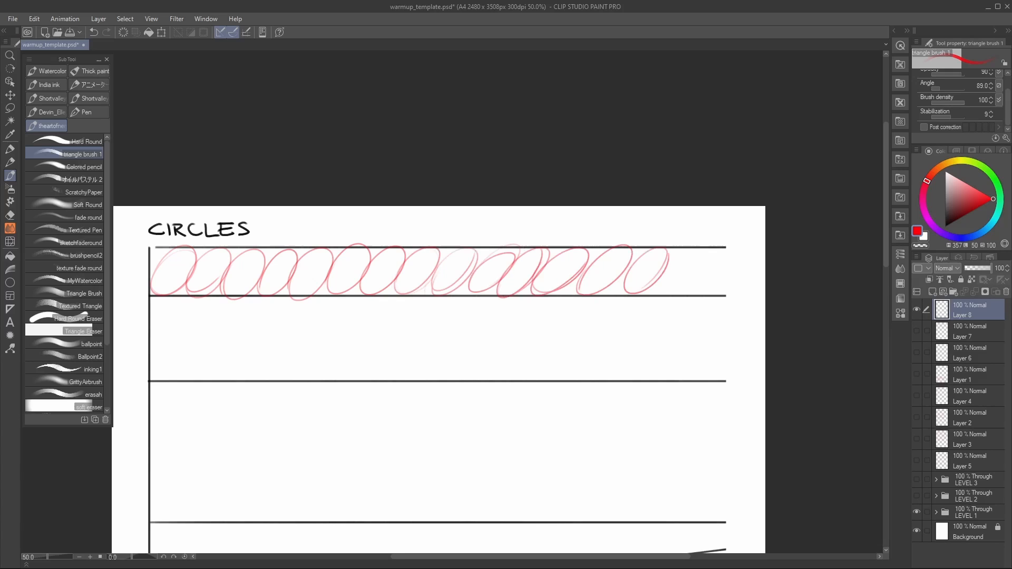
Step: Draw a row of larger slanted, overlapping ellipses across the second band, touching its upper and lower guide lines
left_click_drag(658, 353, 767, 309)
left_click_drag(669, 315, 686, 290)
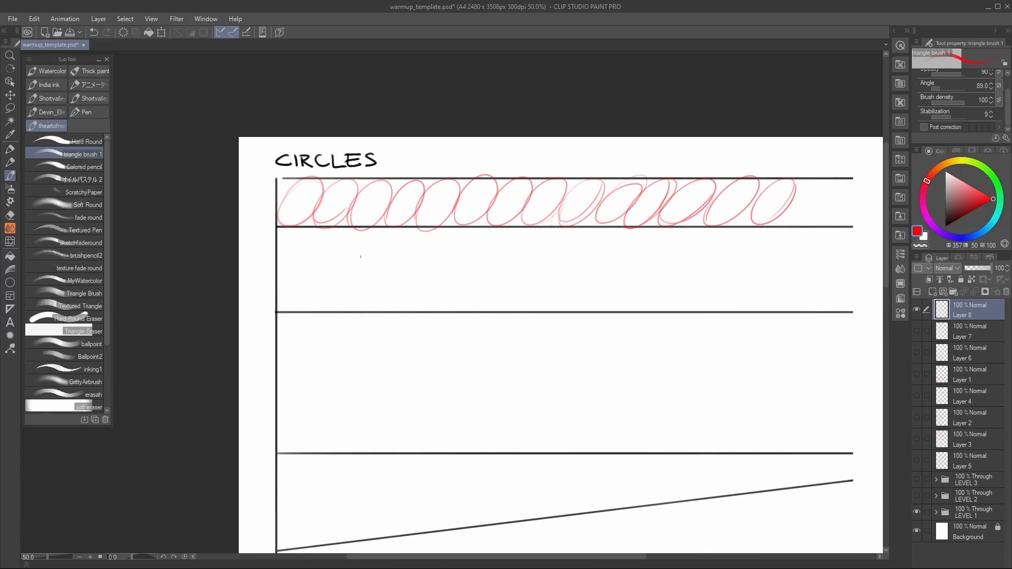
mouse_move(351, 261)
left_mouse_down()
mouse_move(335, 305)
mouse_move(340, 224)
mouse_move(298, 306)
left_mouse_up()
left_click_drag(422, 253, 342, 320)
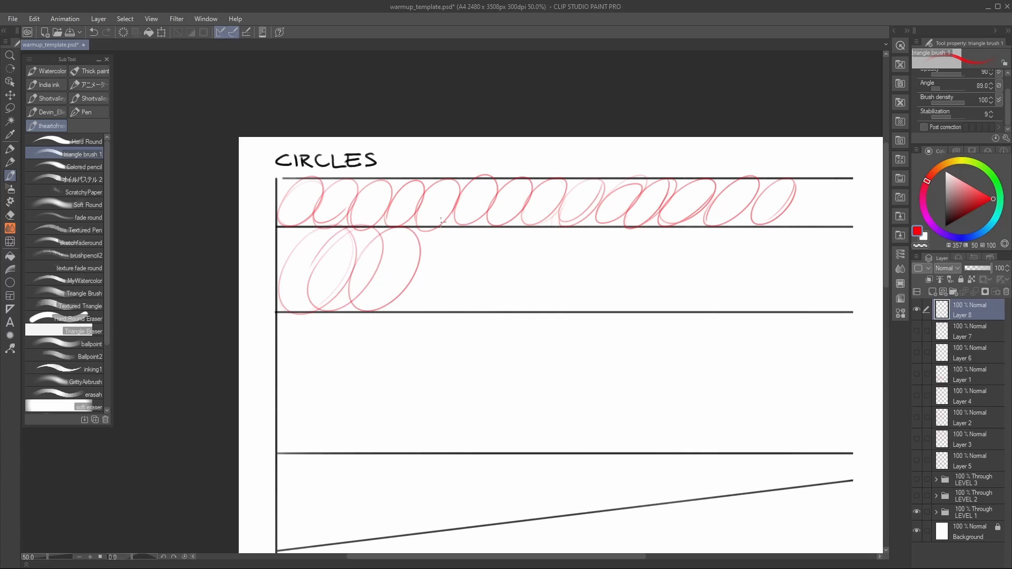
mouse_move(407, 247)
left_mouse_down()
mouse_move(380, 308)
mouse_move(446, 239)
mouse_move(410, 290)
mouse_move(514, 235)
mouse_move(455, 284)
left_mouse_up()
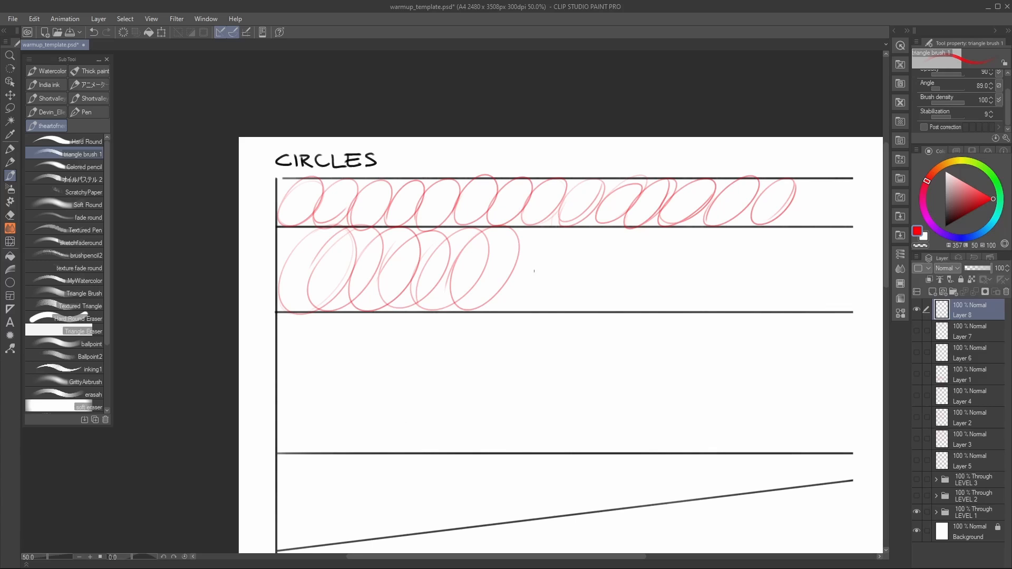
mouse_move(521, 232)
left_mouse_down()
mouse_move(493, 277)
mouse_move(527, 234)
mouse_move(519, 310)
mouse_move(520, 268)
mouse_move(555, 311)
mouse_move(558, 266)
left_mouse_up()
mouse_move(629, 269)
left_mouse_down()
mouse_move(590, 266)
mouse_move(425, 352)
left_mouse_up()
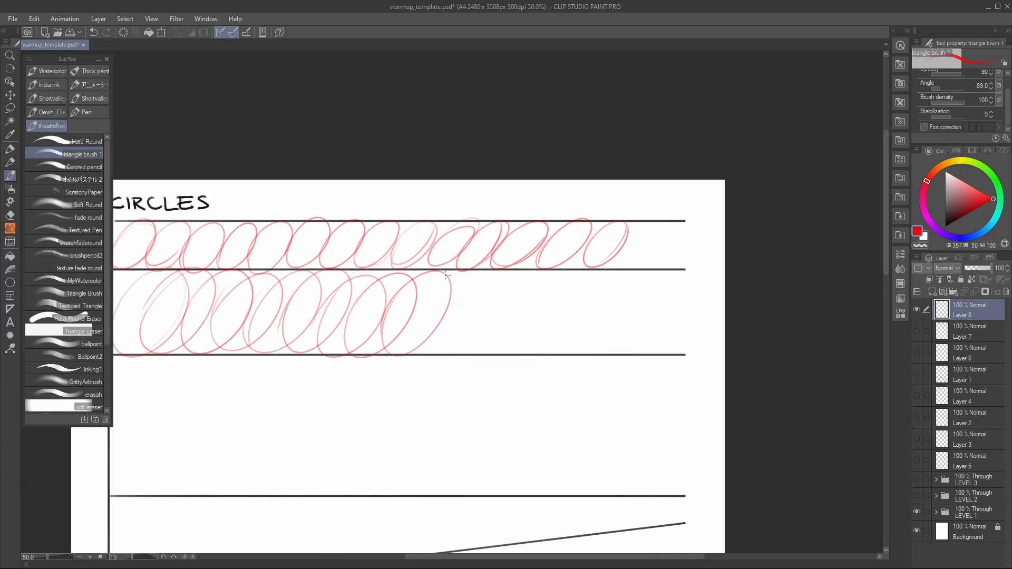
mouse_move(445, 274)
left_mouse_down()
mouse_move(414, 342)
mouse_move(477, 277)
mouse_move(464, 348)
mouse_move(515, 280)
mouse_move(504, 276)
left_mouse_up()
Step: Draw tall, narrow, upright overlapping ellipses from the start of the third band to about its middle
left_click_drag(495, 338, 678, 126)
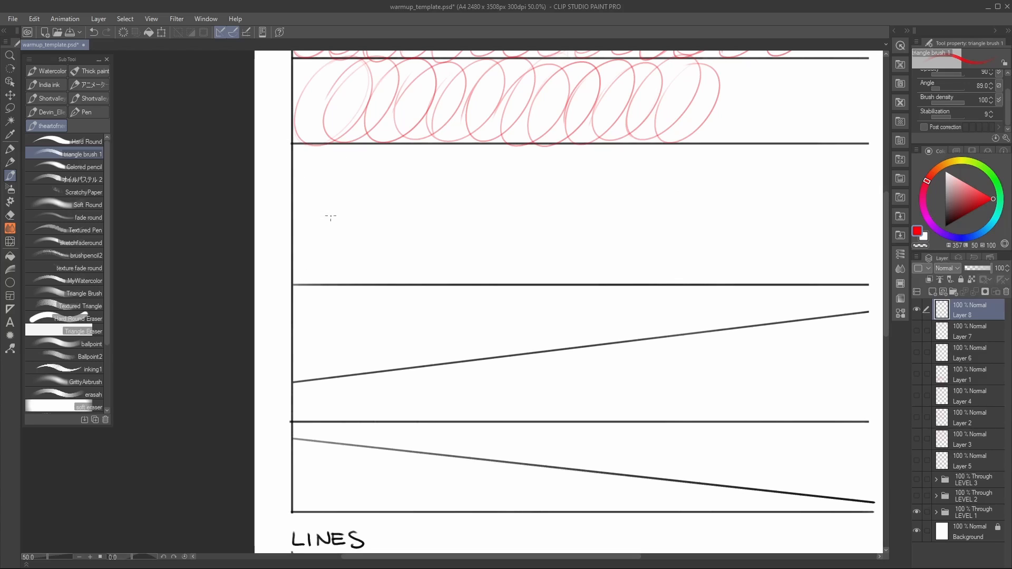
mouse_move(331, 216)
left_mouse_down()
mouse_move(311, 151)
mouse_move(330, 285)
left_mouse_up()
mouse_move(336, 184)
left_mouse_down()
mouse_move(364, 280)
mouse_move(381, 158)
mouse_move(385, 274)
mouse_move(428, 179)
mouse_move(461, 267)
mouse_move(474, 163)
mouse_move(516, 260)
mouse_move(528, 158)
mouse_move(340, 284)
mouse_move(366, 167)
mouse_move(476, 151)
left_mouse_up()
key("ctrl+z")
left_click_drag(516, 263, 558, 209)
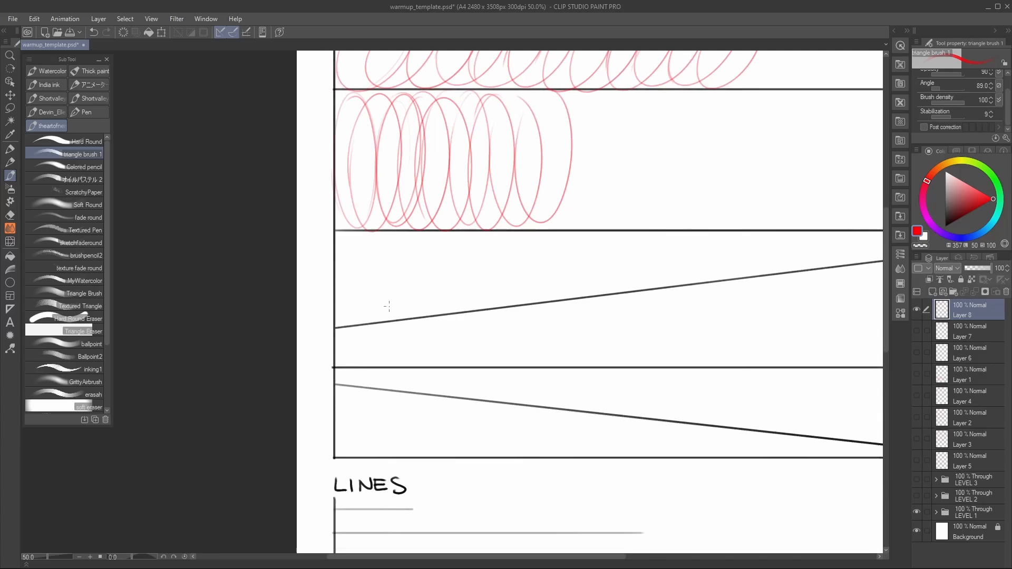
Step: Draw a row of circles shrinking along the fourth band, fitted between its upper line and the rising diagonal guide
mouse_move(416, 311)
left_mouse_down()
mouse_move(413, 284)
mouse_move(369, 321)
left_mouse_up()
mouse_move(424, 240)
left_mouse_down()
mouse_move(417, 295)
mouse_move(430, 236)
left_mouse_up()
mouse_move(506, 235)
left_mouse_down()
mouse_move(531, 301)
mouse_move(504, 233)
left_mouse_up()
mouse_move(563, 258)
left_mouse_down()
mouse_move(625, 259)
mouse_move(563, 259)
left_mouse_up()
left_click_drag(630, 244, 632, 238)
left_click_drag(708, 236, 535, 247)
key("ctrl+z")
key("ctrl+z")
key("ctrl+z")
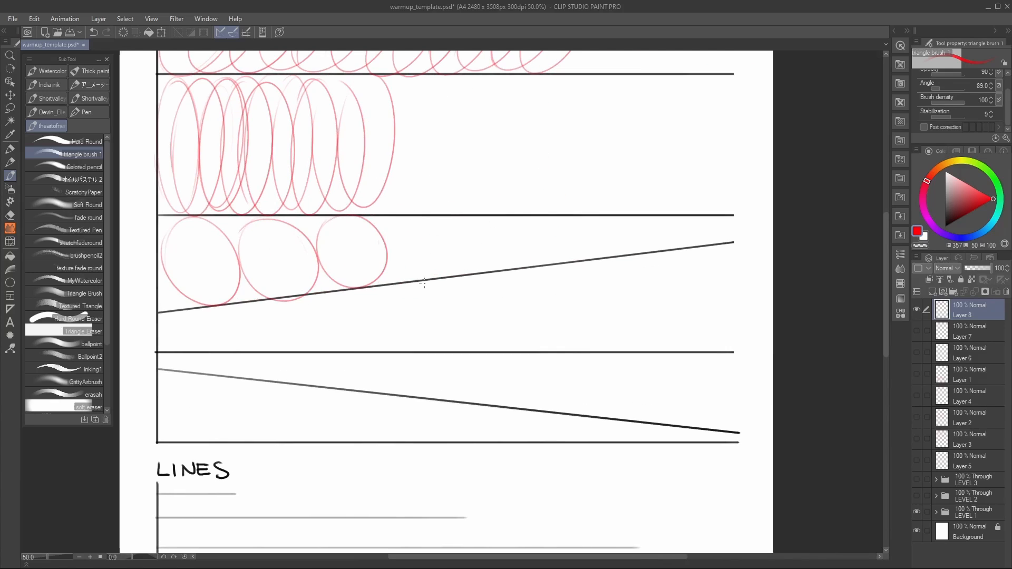
mouse_move(400, 214)
left_mouse_down()
mouse_move(506, 248)
mouse_move(495, 240)
mouse_move(492, 273)
mouse_move(451, 220)
mouse_move(518, 268)
mouse_move(539, 227)
mouse_move(584, 234)
left_mouse_up()
key("ctrl+z")
left_click_drag(522, 314, 593, 254)
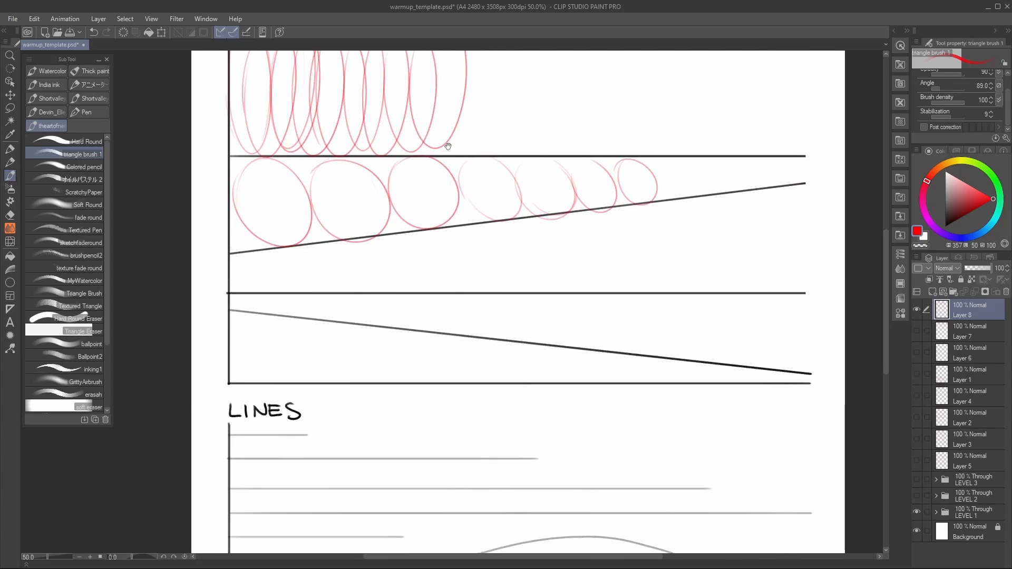
left_click_drag(447, 146, 422, 394)
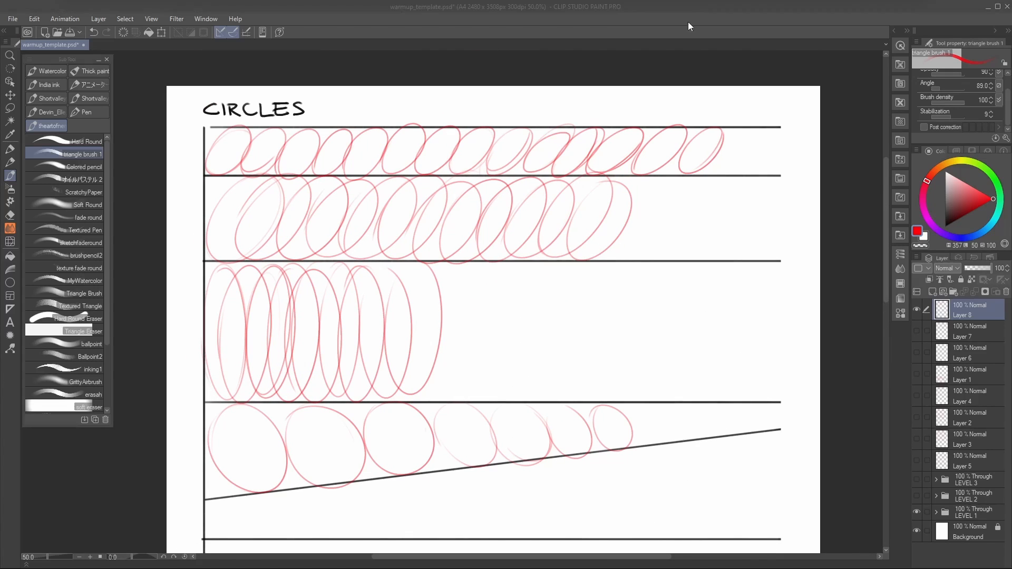
Step: Rotate the canvas to -19.6 degrees around the LINES section
left_click_drag(581, 417, 640, 187)
left_click_drag(612, 410, 594, 203)
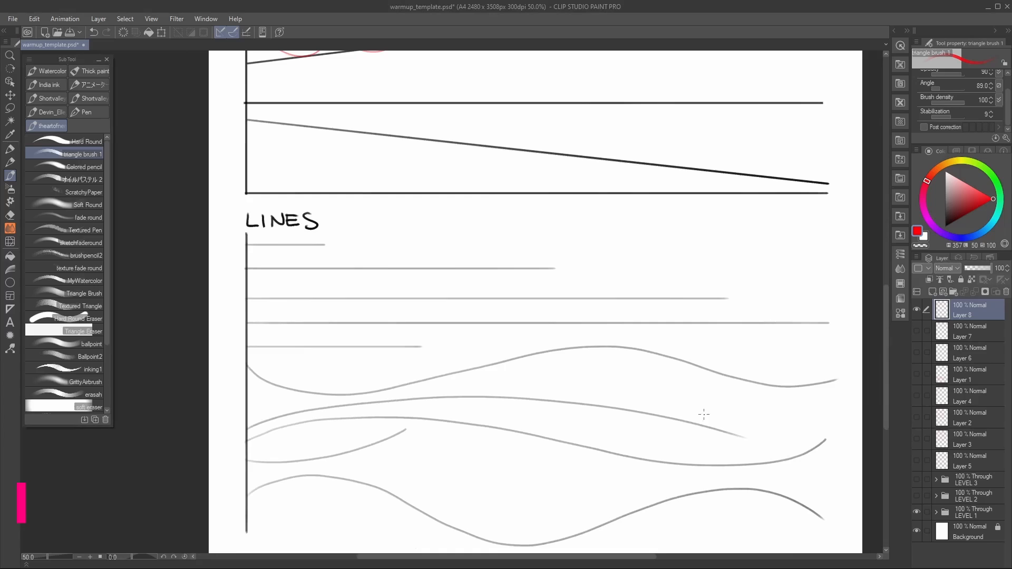
left_click_drag(702, 413, 666, 364)
key("r")
left_click_drag(705, 312, 701, 250)
left_click_drag(563, 296, 574, 359)
mouse_move(612, 299)
left_mouse_down()
mouse_move(599, 300)
mouse_move(619, 316)
left_mouse_up()
Step: Try long freehand practice strokes across the straight and curved guides in the LINES section
key("p")
mouse_move(326, 329)
left_mouse_down()
mouse_move(579, 208)
mouse_move(804, 134)
left_mouse_up()
key("ctrl+z")
left_click_drag(311, 379, 758, 184)
key("ctrl+z")
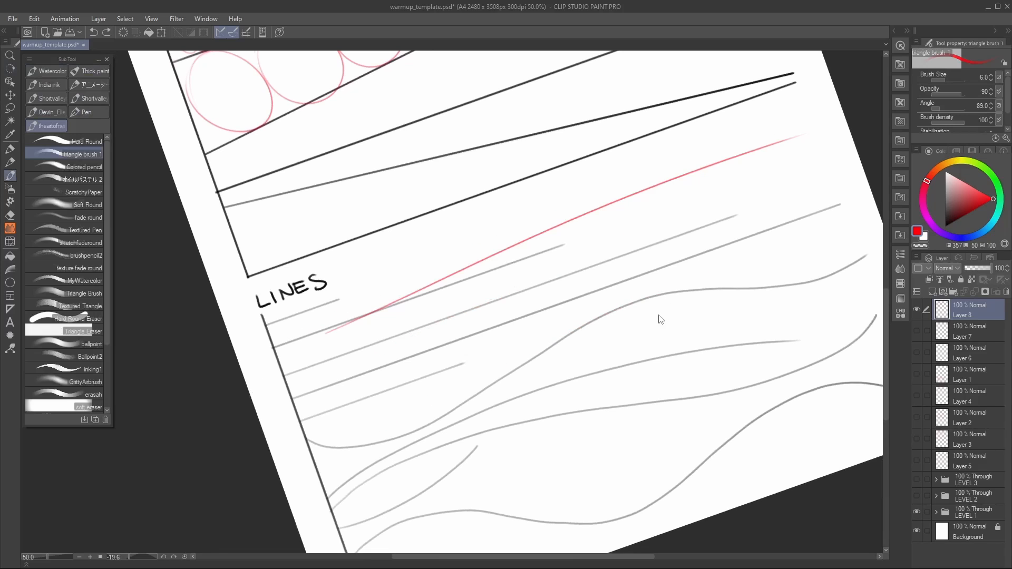
key("ctrl+z")
left_click_drag(594, 351, 630, 315)
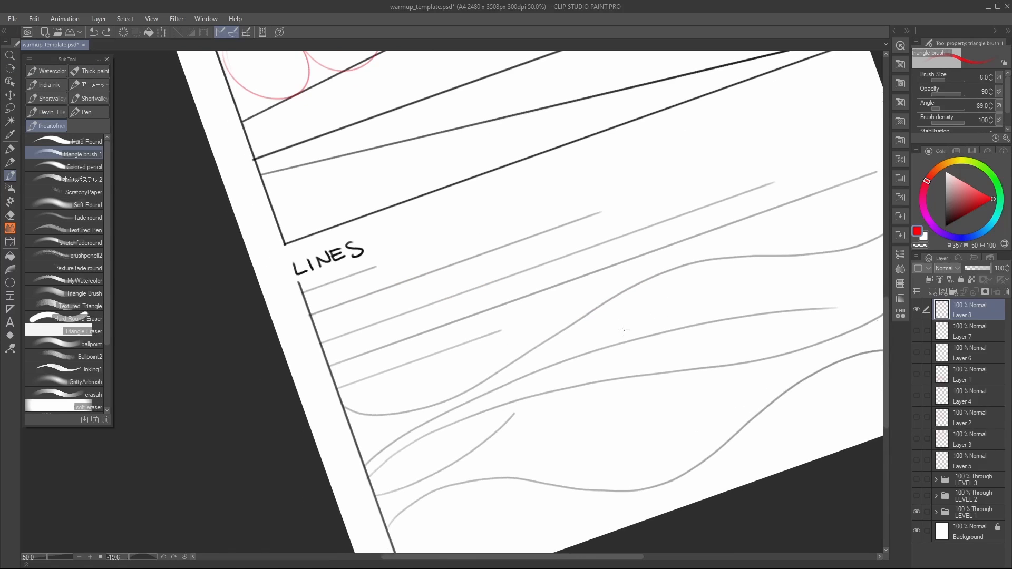
left_click_drag(416, 301, 419, 274)
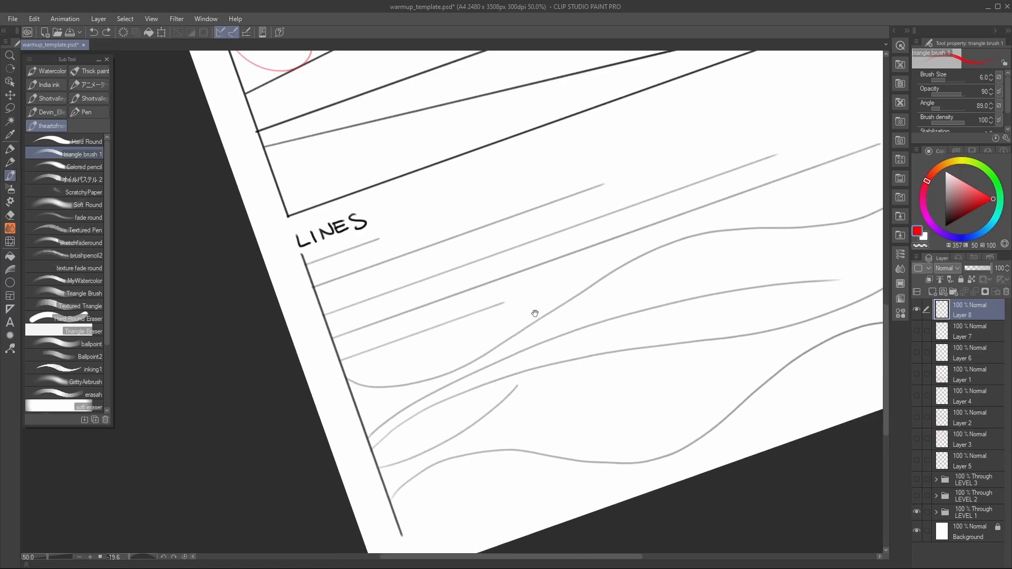
mouse_move(535, 307)
left_mouse_down()
mouse_move(523, 337)
mouse_move(497, 342)
left_mouse_up()
left_click_drag(559, 374, 548, 378)
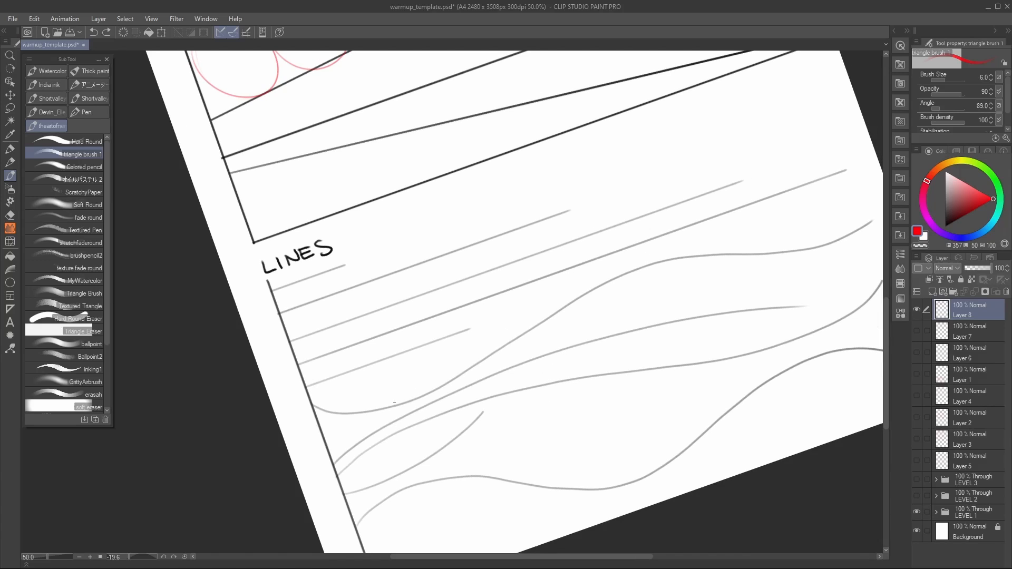
mouse_move(309, 409)
left_mouse_down()
mouse_move(410, 355)
mouse_move(833, 270)
left_mouse_up()
key("ctrl+z")
Step: Trace the first short guide line under the LINES heading with several repeated red strokes
left_click_drag(378, 302, 502, 281)
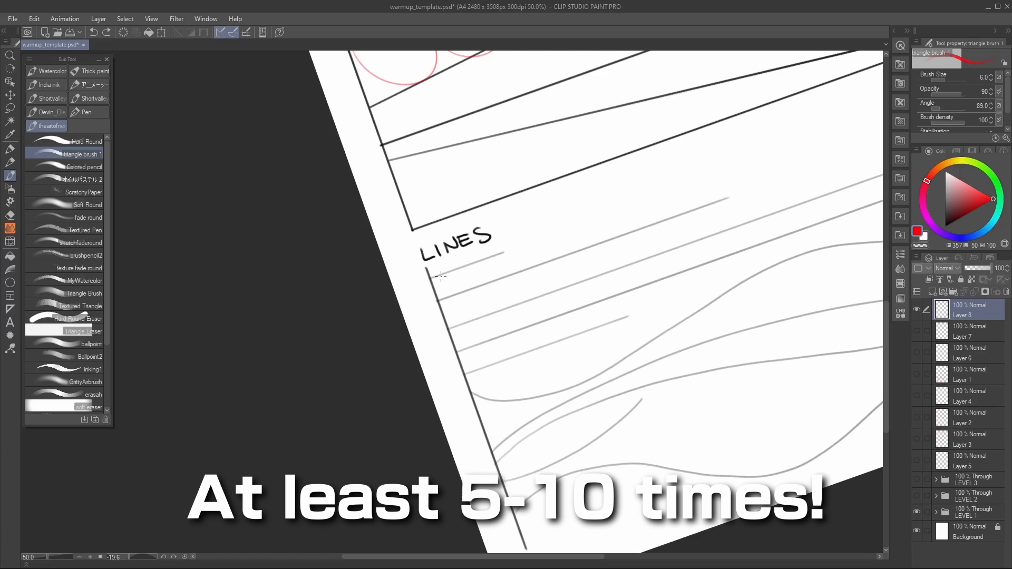
mouse_move(430, 278)
left_mouse_down()
mouse_move(484, 271)
mouse_move(422, 278)
mouse_move(513, 245)
left_mouse_up()
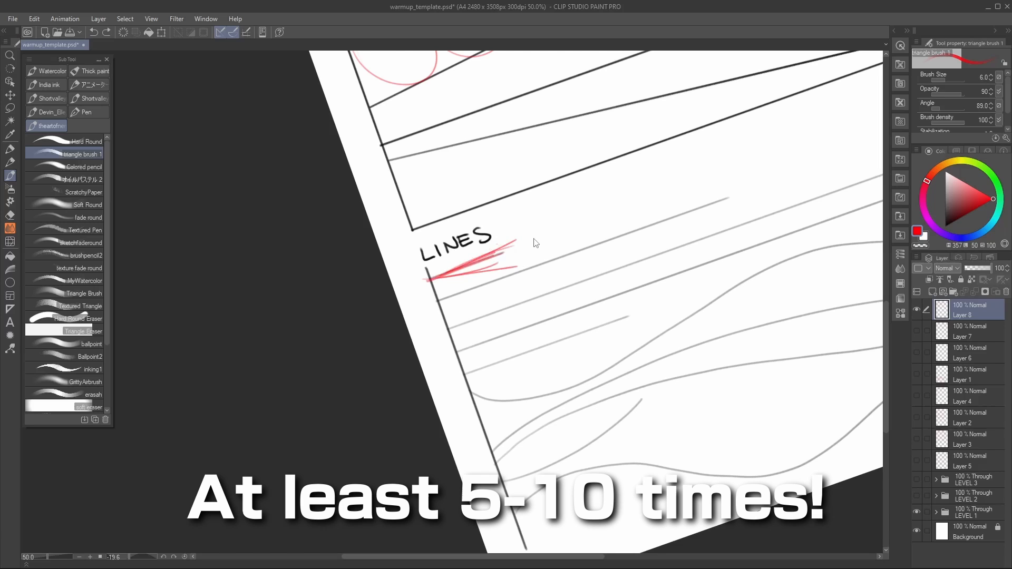
key("ctrl+z")
key("ctrl+z")
key("ctrl+z")
key("ctrl+z")
key("ctrl+z")
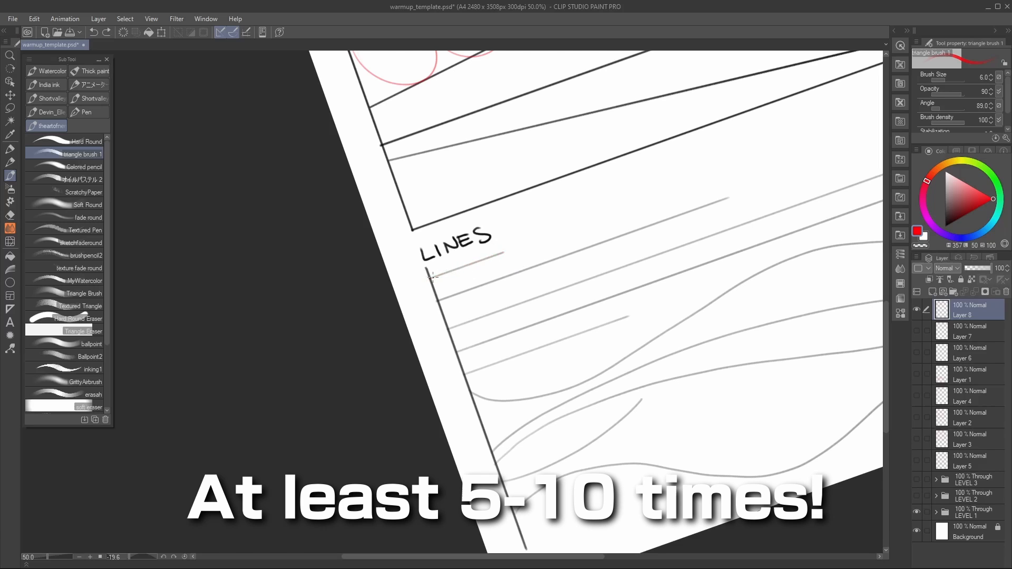
left_click_drag(434, 278, 502, 253)
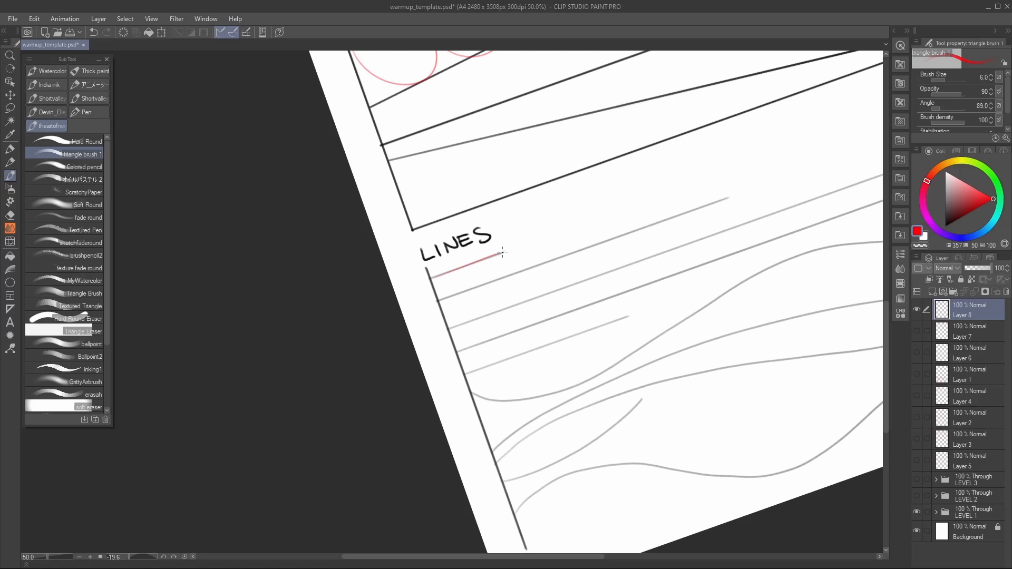
left_click_drag(431, 277, 501, 252)
Step: Trace the second straight guide line under LINES with repeated single red strokes from start to end
left_click_drag(568, 254, 434, 291)
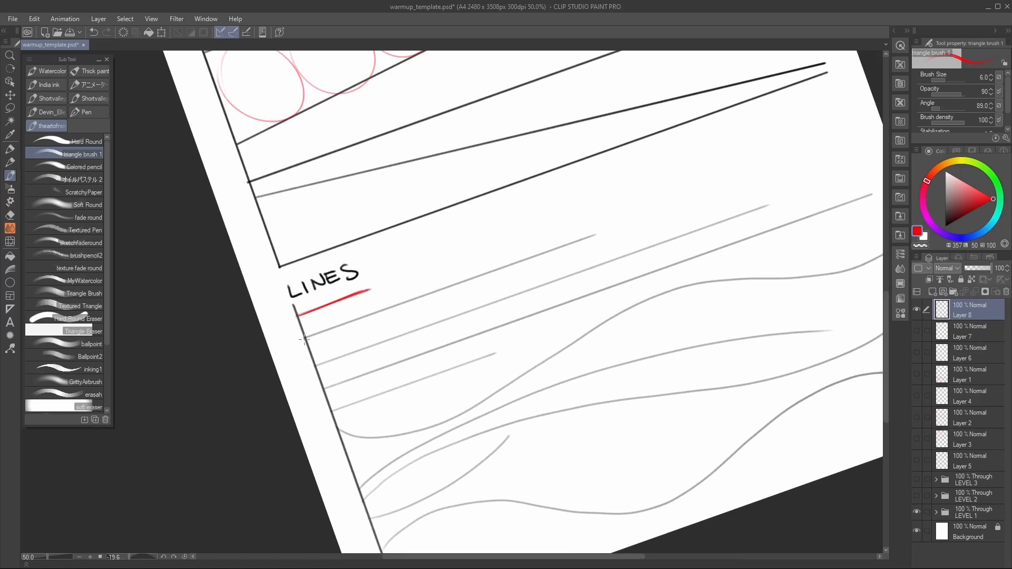
left_click_drag(305, 338, 595, 236)
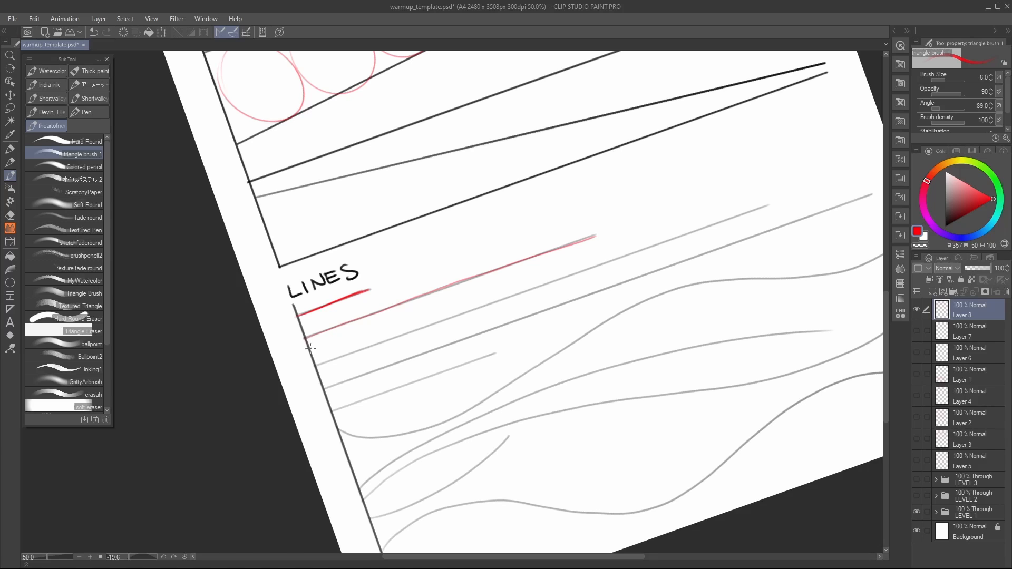
left_click_drag(310, 337, 591, 237)
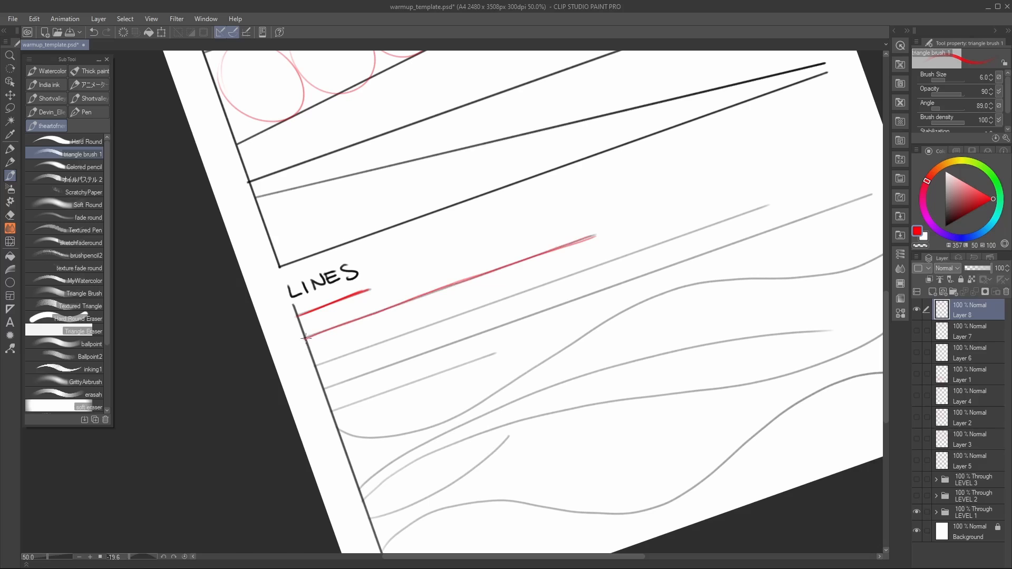
left_click_drag(306, 338, 590, 237)
left_click_drag(304, 340, 587, 237)
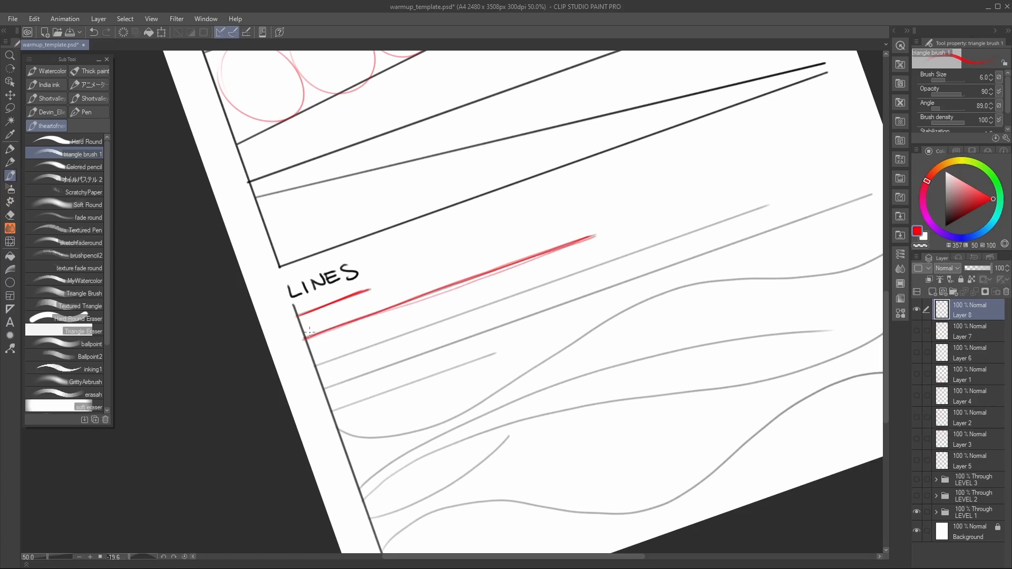
Step: Try a wavy stroke and an overlong stroke along the second guide line
mouse_move(310, 331)
left_mouse_down()
mouse_move(353, 327)
mouse_move(399, 297)
mouse_move(590, 238)
left_mouse_up()
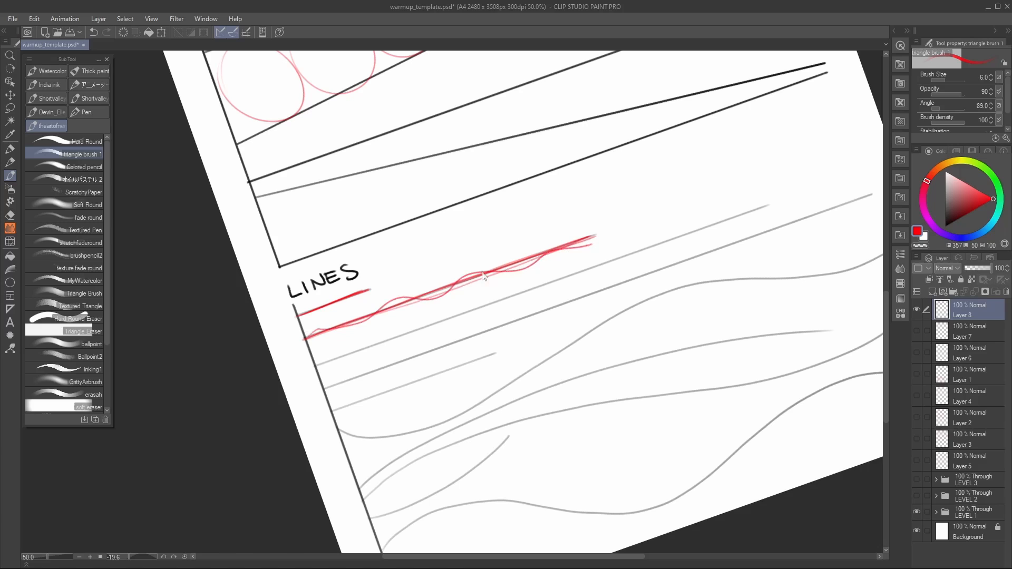
key("ctrl+z")
key("ctrl+z")
mouse_move(308, 338)
left_mouse_down()
mouse_move(548, 235)
mouse_move(645, 226)
mouse_move(367, 321)
mouse_move(649, 211)
left_mouse_up()
key("ctrl+z")
key("ctrl+z")
key("ctrl+z")
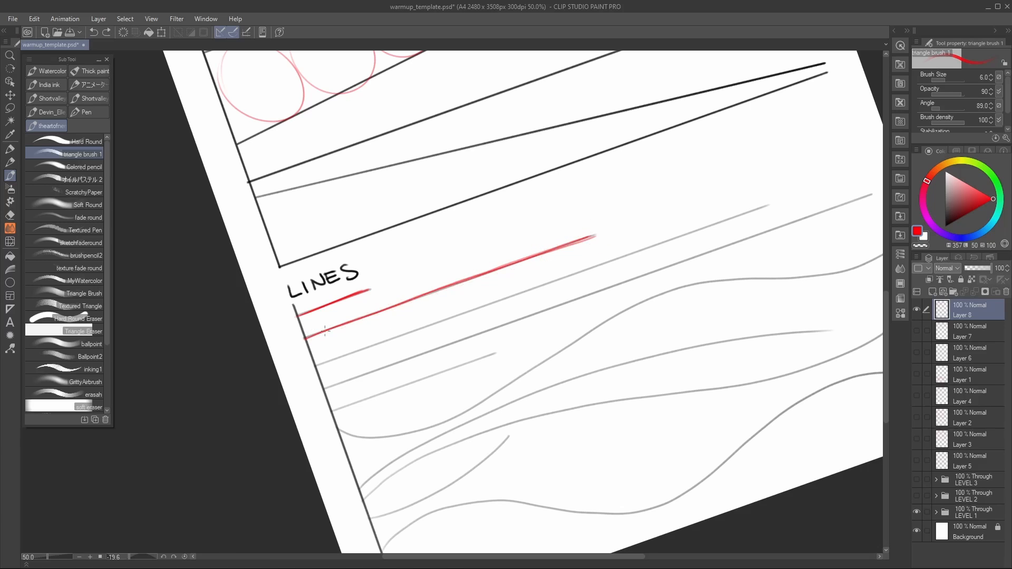
Step: Add another pass over the second guide line and trace the longer third guide line with repeated red strokes
left_click_drag(352, 321, 595, 235)
mouse_move(307, 337)
left_mouse_down()
mouse_move(591, 236)
mouse_move(485, 235)
left_mouse_up()
mouse_move(562, 235)
left_mouse_down()
mouse_move(574, 253)
mouse_move(596, 253)
left_mouse_up()
left_click_drag(206, 379, 648, 220)
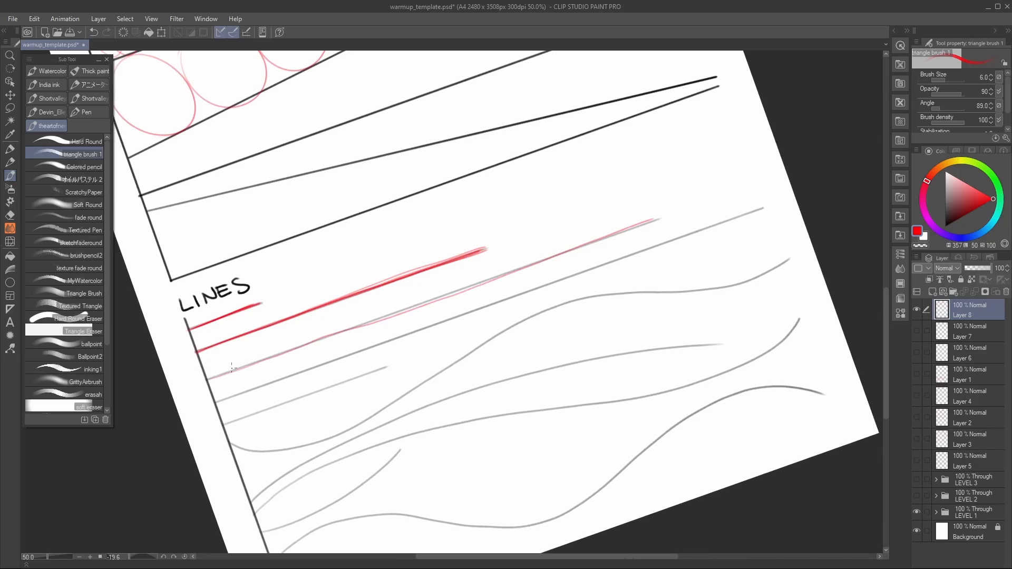
left_click_drag(206, 379, 649, 221)
left_click_drag(234, 371, 653, 219)
scroll(648, 255, "down", 3)
scroll(316, 272, "up", 1)
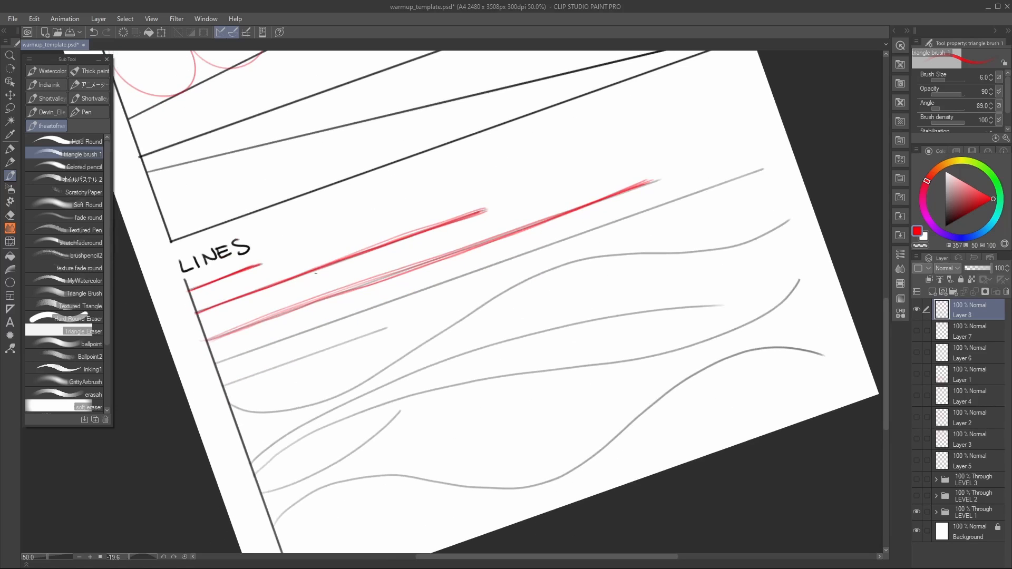
Step: Try tracing the long fourth guide line with single sweeping strokes
left_click_drag(643, 298, 648, 282)
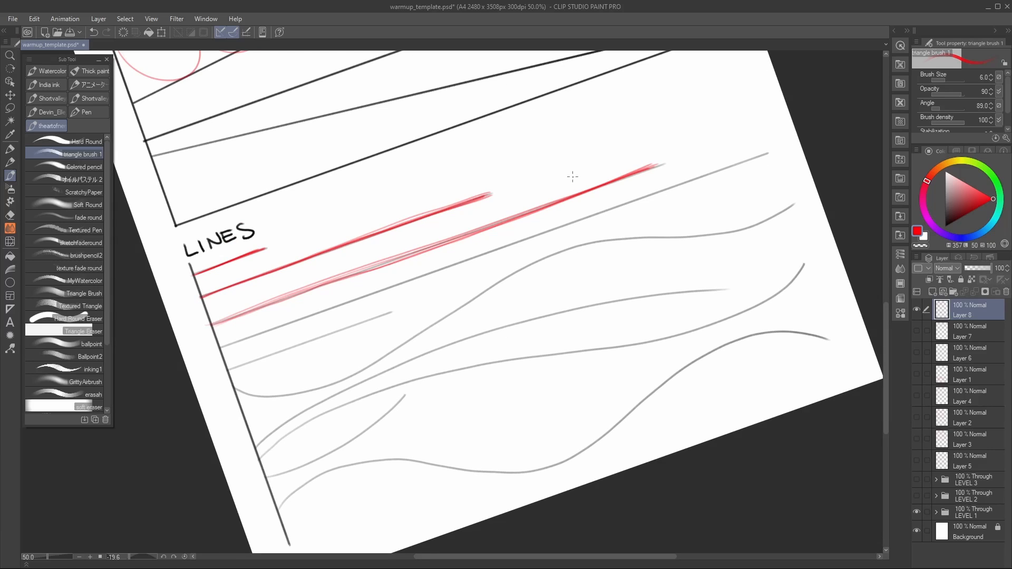
left_click_drag(536, 249, 528, 257)
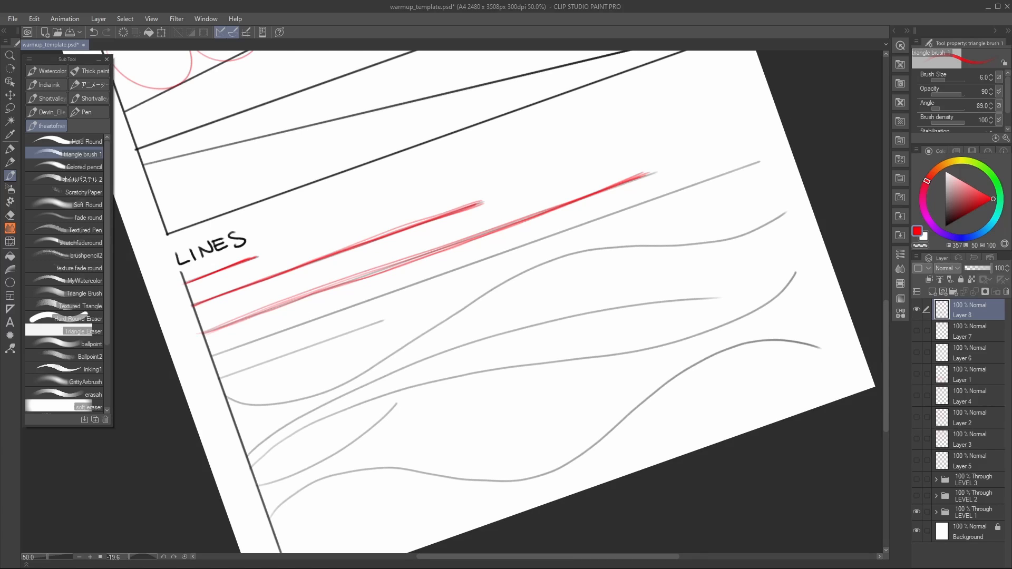
left_click_drag(215, 357, 752, 161)
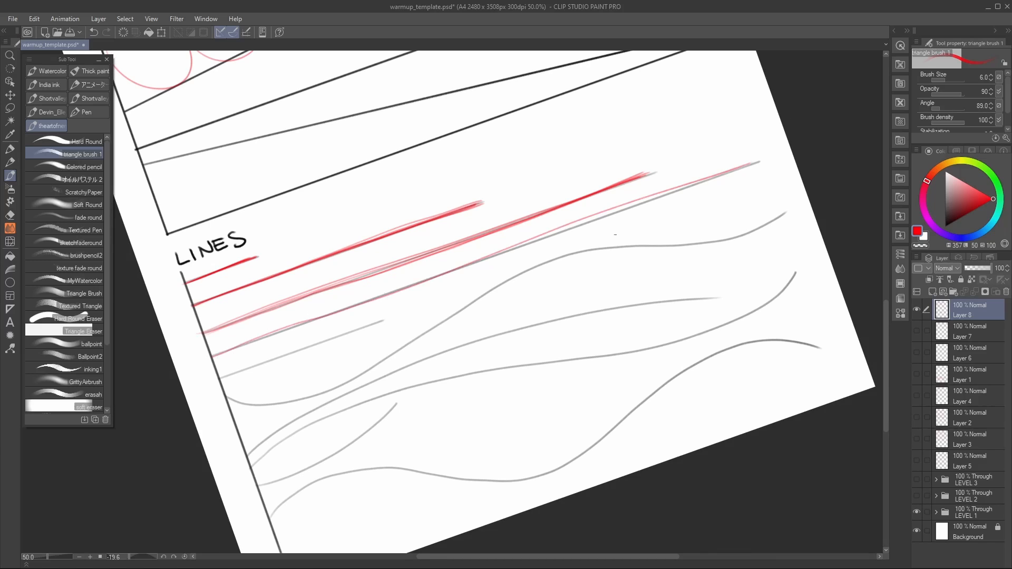
key("ctrl+z")
left_click_drag(202, 361, 747, 162)
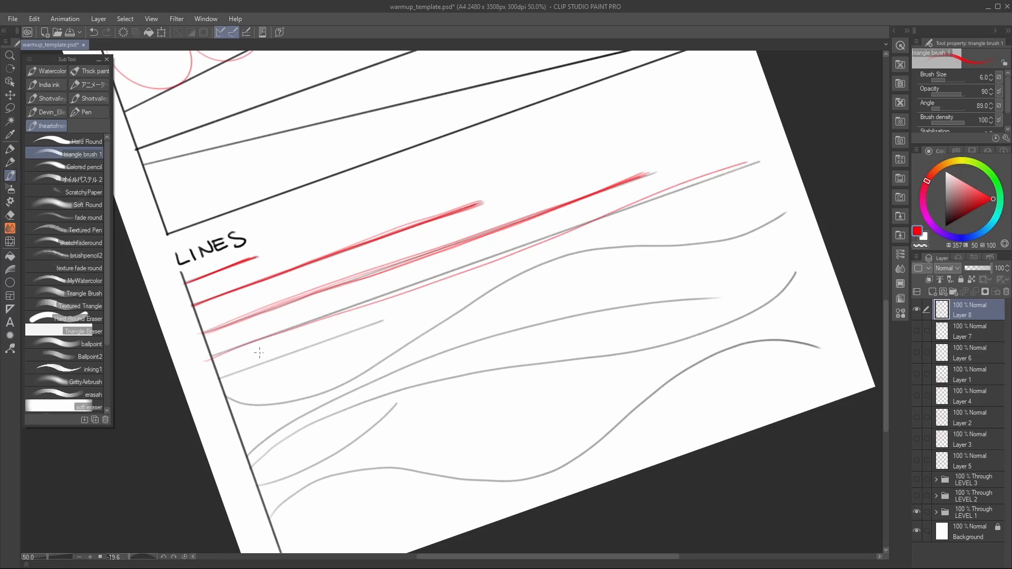
left_click_drag(210, 359, 638, 208)
key("ctrl+z")
key("ctrl+z")
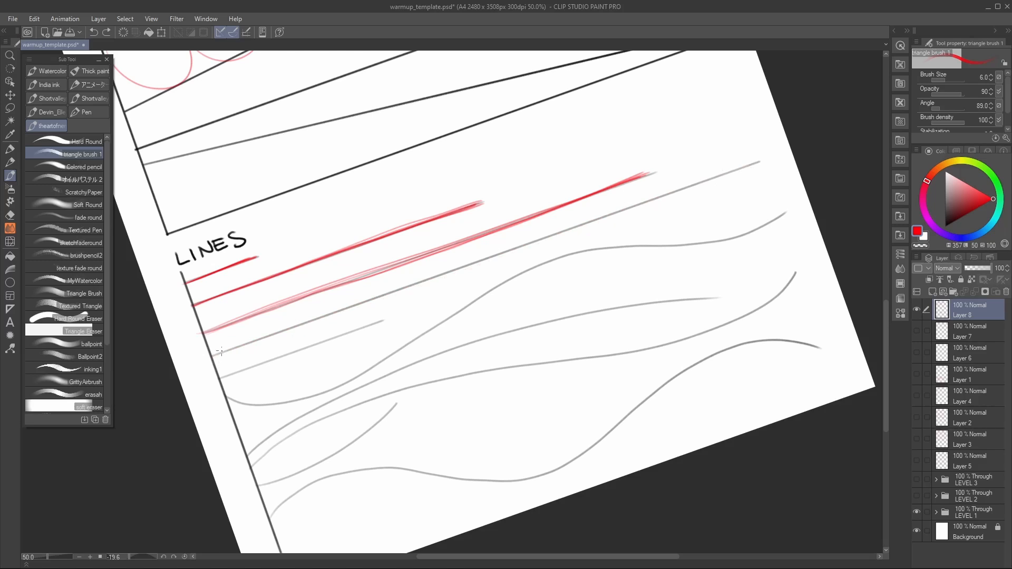
Step: Trace the long fourth guide line and the short fifth guide line with repeated red strokes
left_click_drag(220, 351, 752, 165)
left_click_drag(221, 356, 764, 162)
left_click_drag(363, 352, 488, 278)
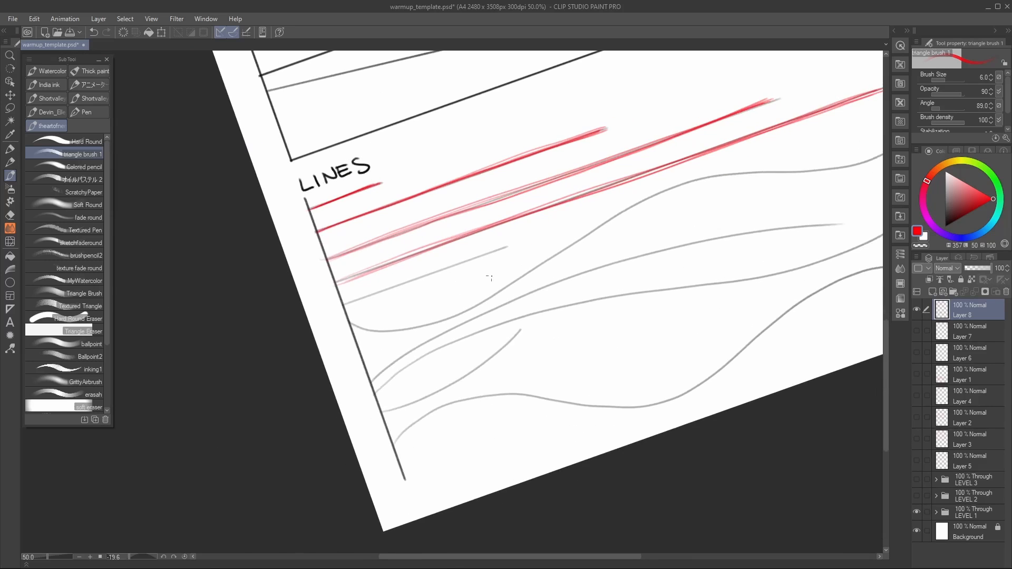
left_click_drag(343, 306, 513, 245)
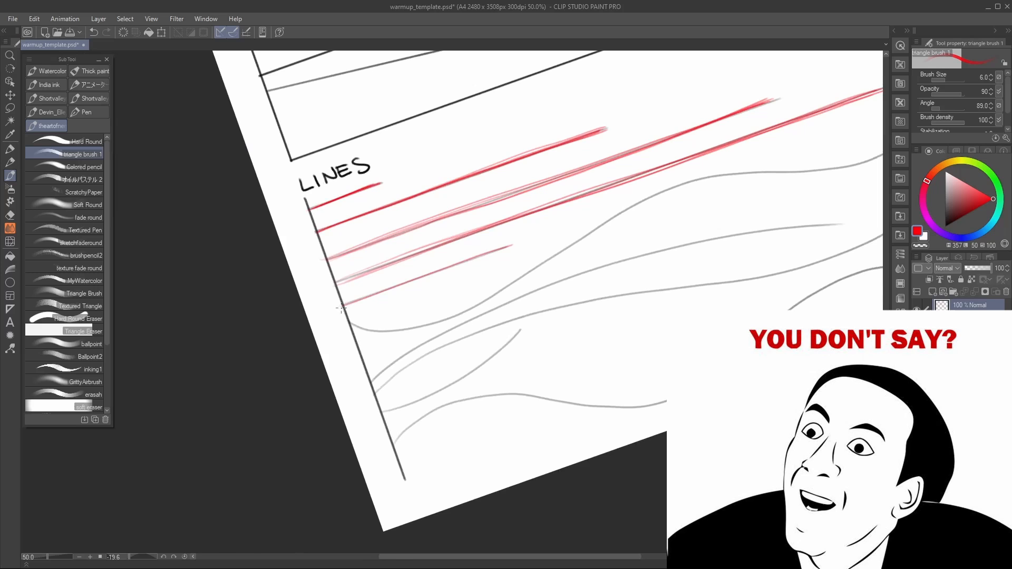
left_click_drag(343, 306, 495, 245)
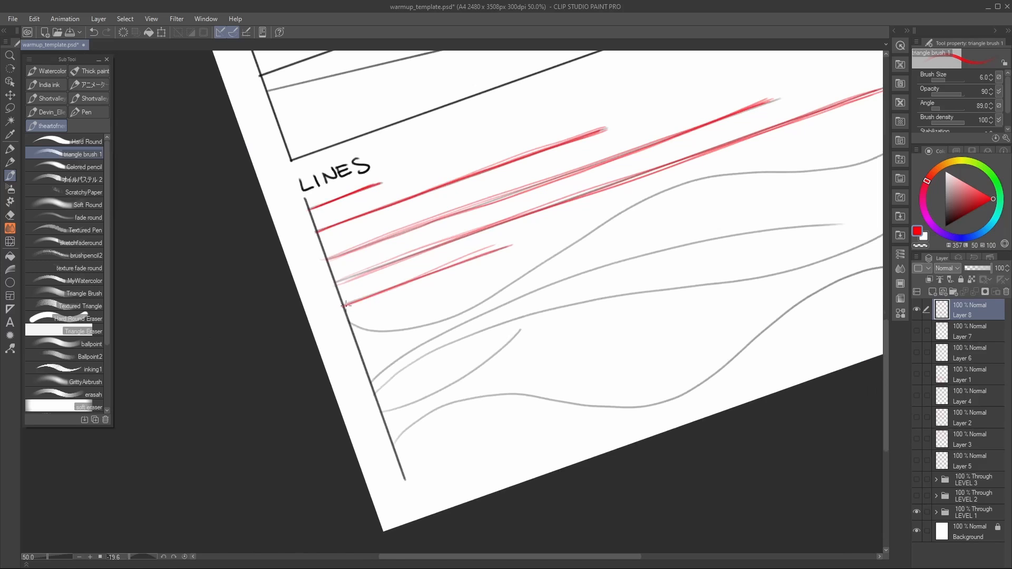
mouse_move(343, 306)
left_mouse_down()
mouse_move(501, 246)
mouse_move(409, 283)
mouse_move(493, 250)
left_mouse_up()
Step: Trace the short upward-bending curve near the bottom of the LINES section with three red strokes
left_click_drag(549, 276, 409, 313)
left_click_drag(452, 354, 450, 332)
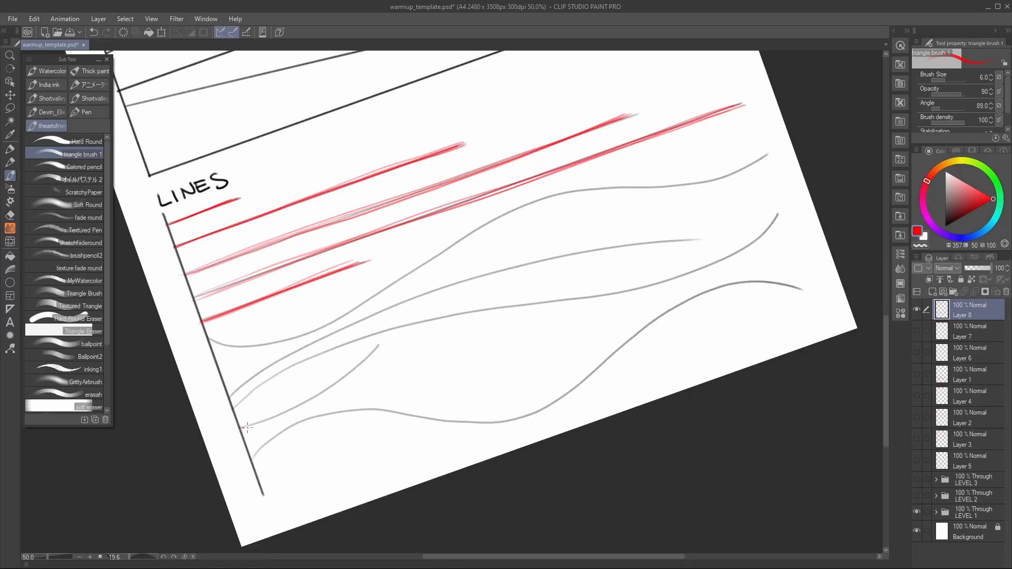
mouse_move(245, 427)
left_mouse_down()
mouse_move(335, 388)
mouse_move(378, 350)
mouse_move(276, 415)
mouse_move(378, 348)
left_mouse_up()
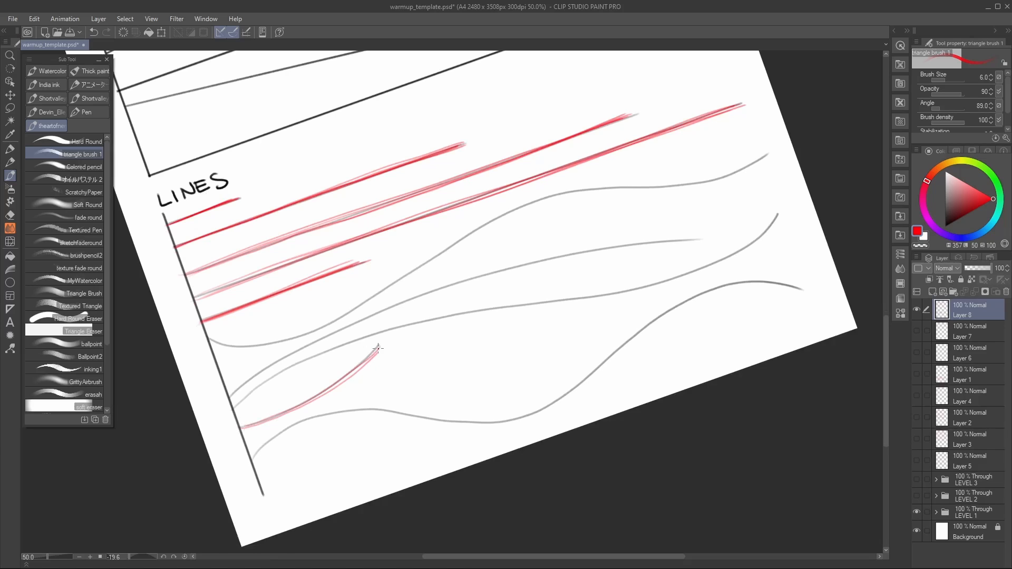
mouse_move(243, 425)
left_mouse_down()
mouse_move(324, 391)
mouse_move(377, 349)
left_mouse_up()
left_click_drag(244, 427, 368, 352)
Step: Trace the long S-shaped guide curve just below the straight lines with repeated red strokes
mouse_move(217, 338)
left_mouse_down()
mouse_move(241, 341)
mouse_move(338, 314)
mouse_move(494, 213)
mouse_move(716, 179)
mouse_move(764, 154)
left_mouse_up()
key("ctrl+z")
mouse_move(213, 339)
left_mouse_down()
mouse_move(247, 346)
mouse_move(301, 333)
mouse_move(532, 208)
mouse_move(764, 154)
left_mouse_up()
mouse_move(208, 341)
left_mouse_down()
mouse_move(313, 331)
mouse_move(439, 252)
mouse_move(588, 188)
mouse_move(735, 175)
mouse_move(767, 155)
left_mouse_up()
mouse_move(224, 342)
left_mouse_down()
mouse_move(316, 329)
mouse_move(452, 246)
mouse_move(624, 185)
mouse_move(711, 178)
mouse_move(715, 97)
left_mouse_up()
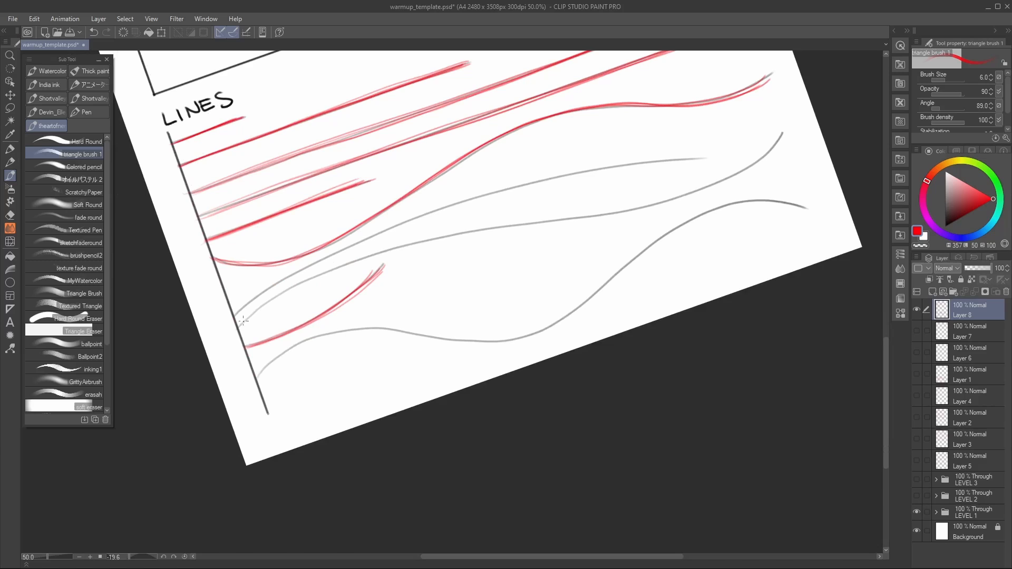
Step: Trace the shallow arched guide curve and the remaining long wavy curves with repeated red strokes
mouse_move(243, 320)
left_mouse_down()
mouse_move(349, 257)
mouse_move(680, 196)
mouse_move(766, 159)
mouse_move(270, 304)
mouse_move(350, 261)
mouse_move(443, 232)
mouse_move(633, 214)
mouse_move(709, 187)
mouse_move(264, 296)
mouse_move(328, 257)
mouse_move(482, 200)
mouse_move(679, 160)
left_mouse_up()
mouse_move(236, 322)
left_mouse_down()
mouse_move(300, 273)
mouse_move(454, 202)
mouse_move(622, 165)
mouse_move(643, 173)
left_mouse_up()
mouse_move(233, 318)
left_mouse_down()
mouse_move(404, 223)
mouse_move(589, 166)
mouse_move(680, 158)
left_mouse_up()
left_click_drag(653, 230, 608, 217)
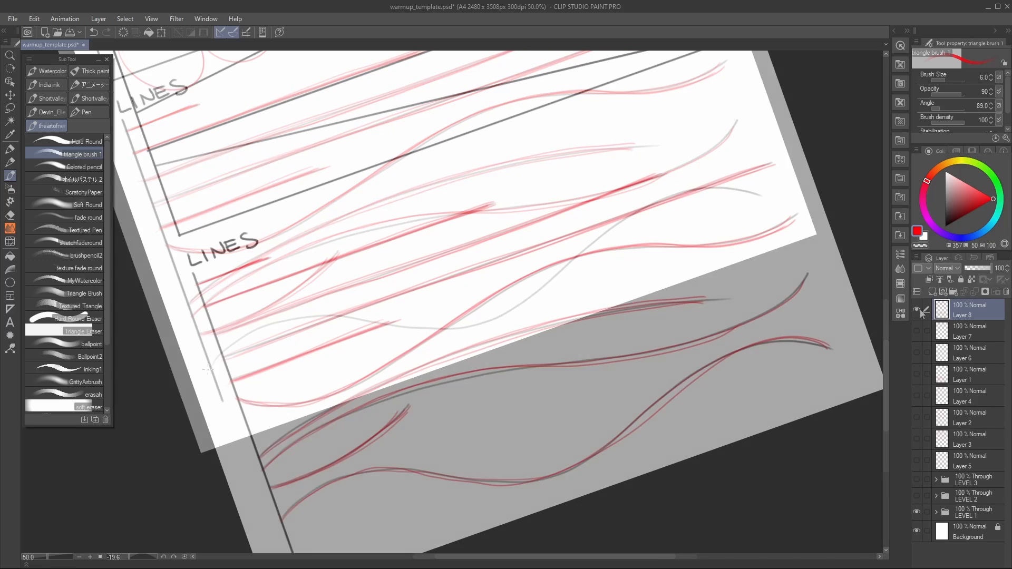
Step: Hide Layer 8 and the LEVEL 1 folder, and add a new raster layer above Layer 8
left_click(918, 309)
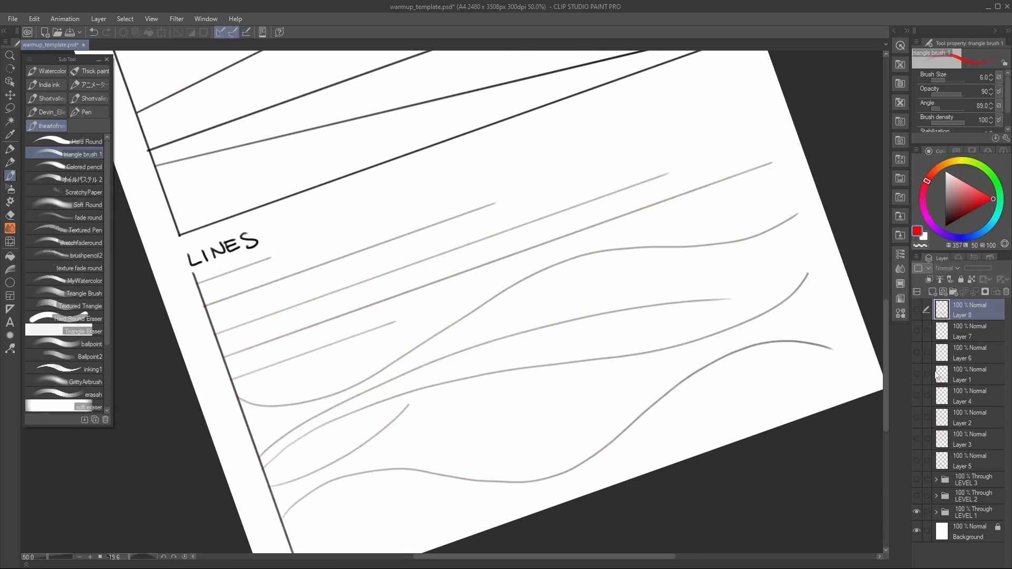
left_click(917, 513)
left_click(932, 293)
Step: Rotate the canvas back upright to 0 degrees and return to the triangle brush
left_click_drag(604, 259, 595, 365)
key("r")
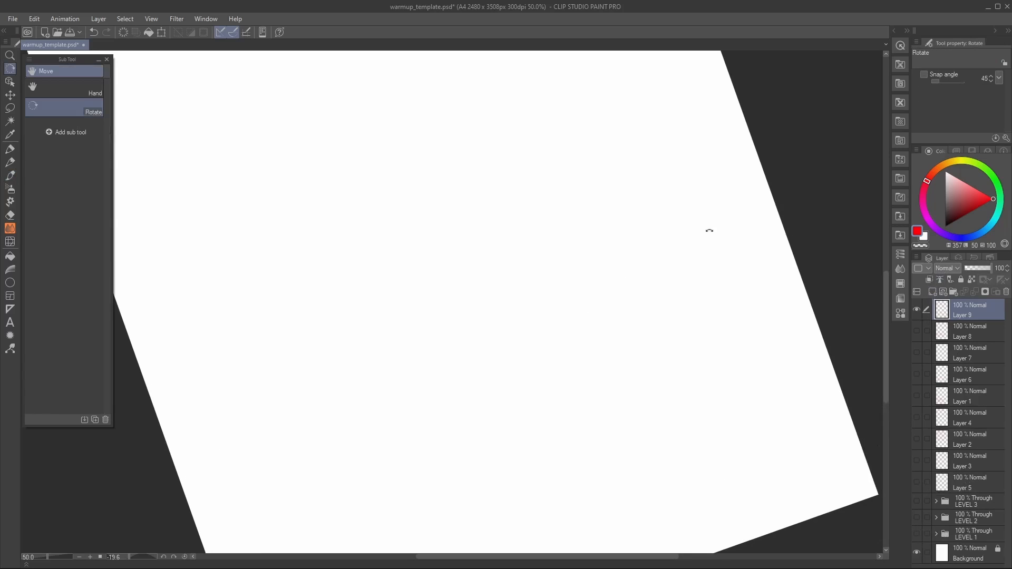
left_click_drag(709, 231, 810, 328)
left_click_drag(552, 281, 589, 479)
key("b")
Step: Scatter small red dots at irregular distances across the upper and middle parts of the blank page
mouse_move(398, 95)
left_mouse_down()
mouse_move(399, 293)
mouse_move(380, 290)
left_mouse_up()
left_click(278, 199)
left_click(408, 172)
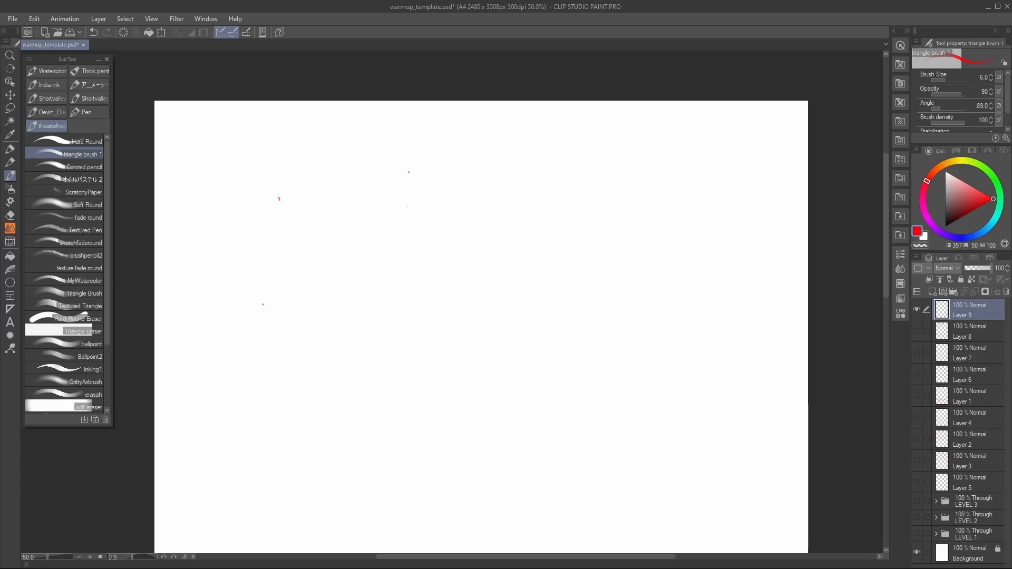
left_click_drag(408, 172, 397, 117)
left_click(287, 390)
left_click(377, 207)
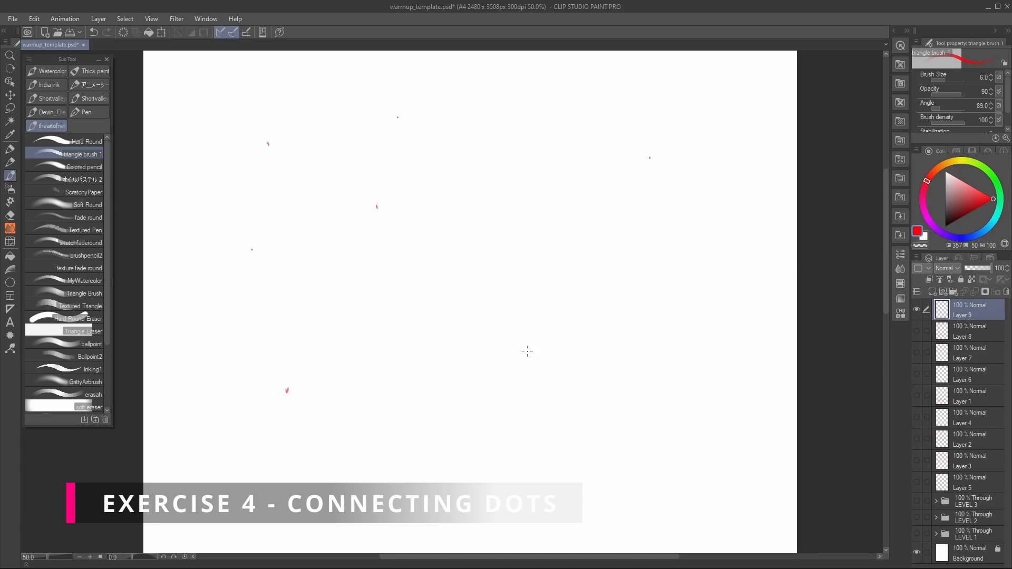
left_click_drag(677, 405, 662, 246)
left_click(686, 260)
left_click(439, 421)
left_click(342, 319)
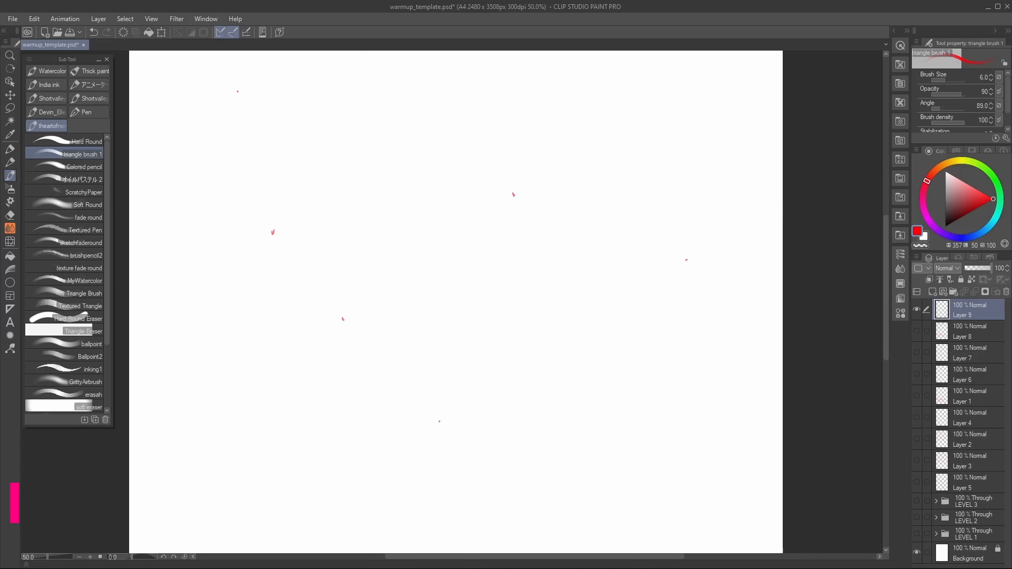
Step: Fill the lower page and the remaining gaps with more scattered small red dots
left_click(178, 474)
left_click(558, 365)
left_click_drag(599, 453, 554, 316)
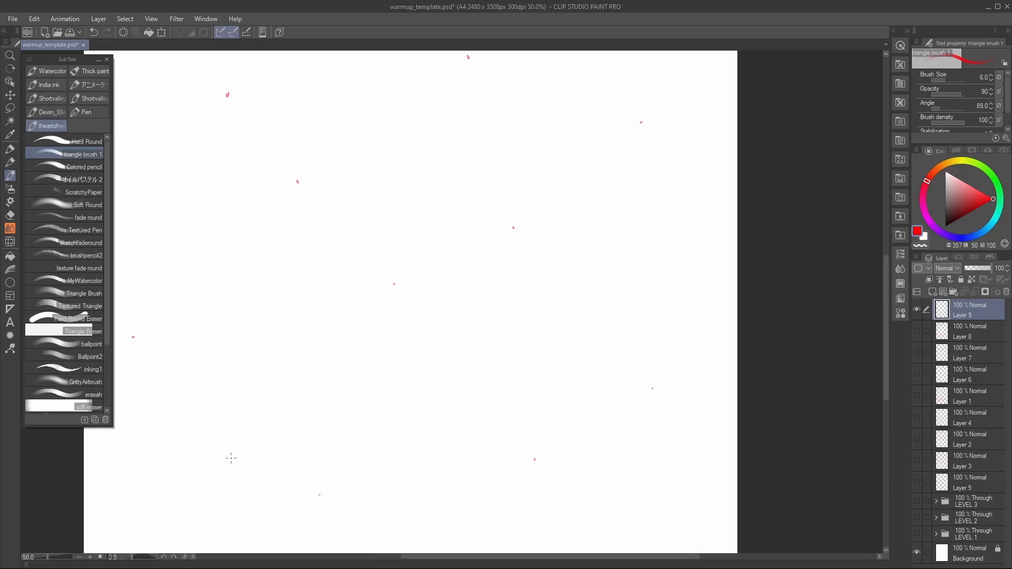
left_click_drag(527, 366, 555, 212)
left_click(463, 414)
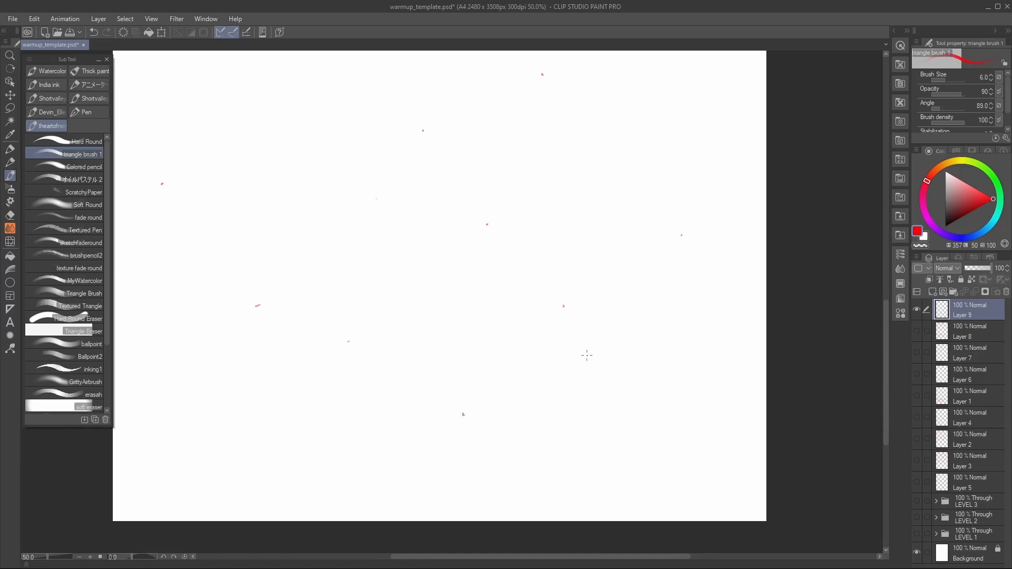
left_click(255, 197)
left_click_drag(508, 185, 605, 533)
left_click_drag(592, 62, 535, 260)
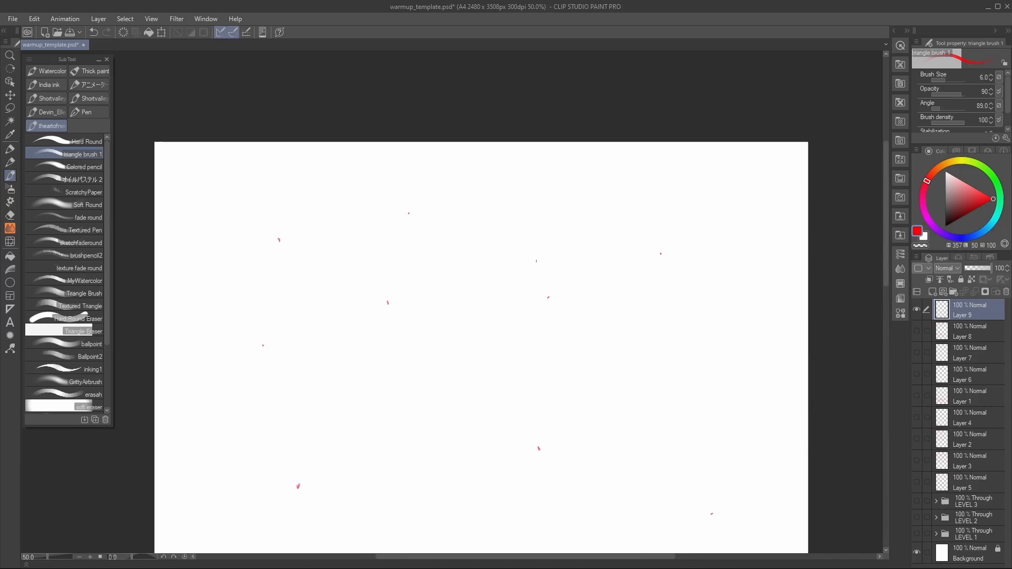
left_click_drag(550, 201, 601, 220)
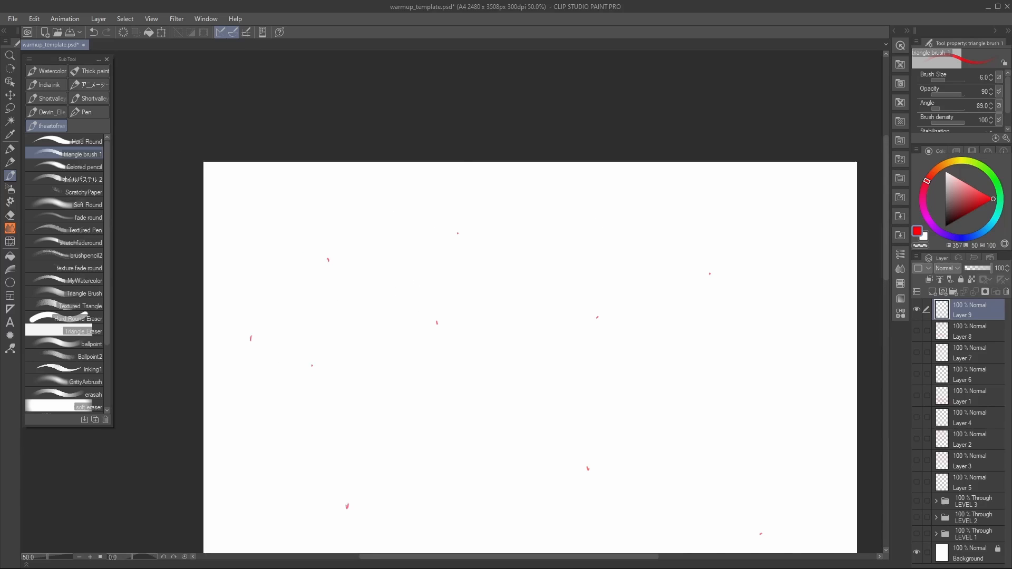
left_click_drag(290, 339, 442, 239)
key("ctrl+z")
left_click_drag(457, 346, 515, 323)
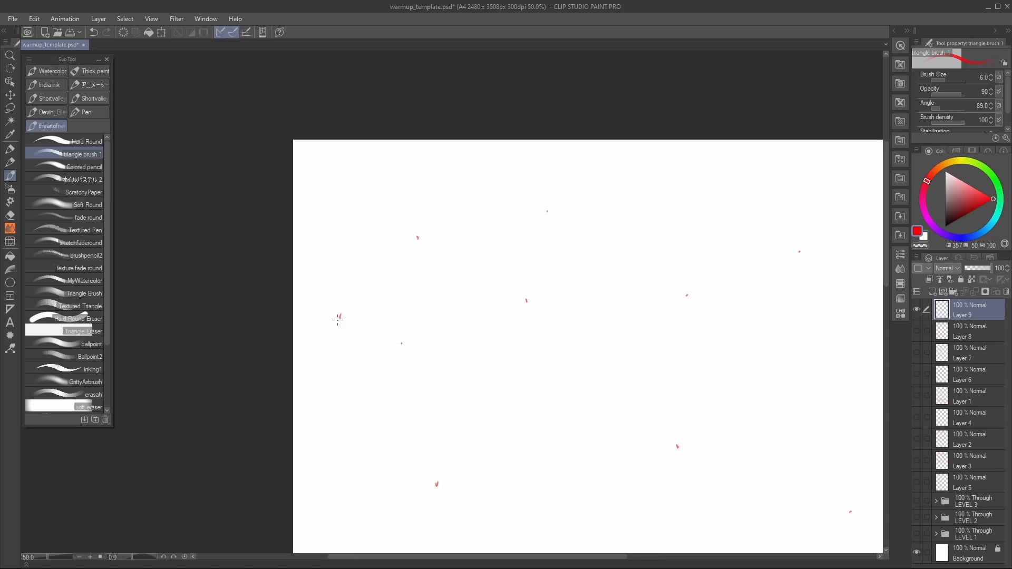
Step: Connect four separate pairs of dots in the upper part of the page with single straight red strokes
left_click_drag(339, 316, 416, 238)
left_click(546, 210)
mouse_move(402, 343)
left_mouse_down()
mouse_move(545, 211)
mouse_move(416, 199)
mouse_move(400, 216)
left_mouse_up()
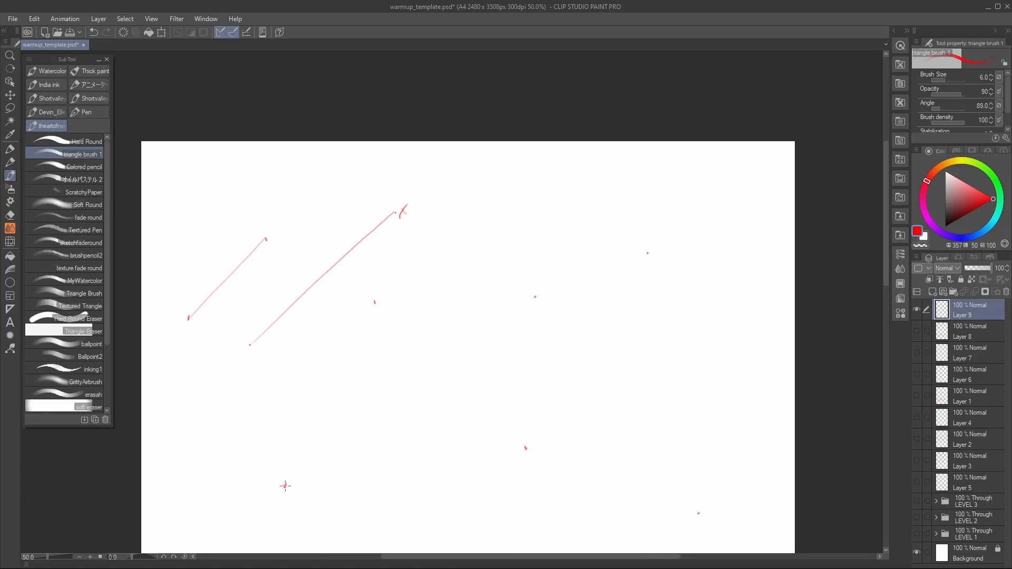
mouse_move(285, 485)
left_mouse_down()
mouse_move(373, 300)
mouse_move(490, 264)
mouse_move(612, 254)
mouse_move(494, 283)
left_mouse_up()
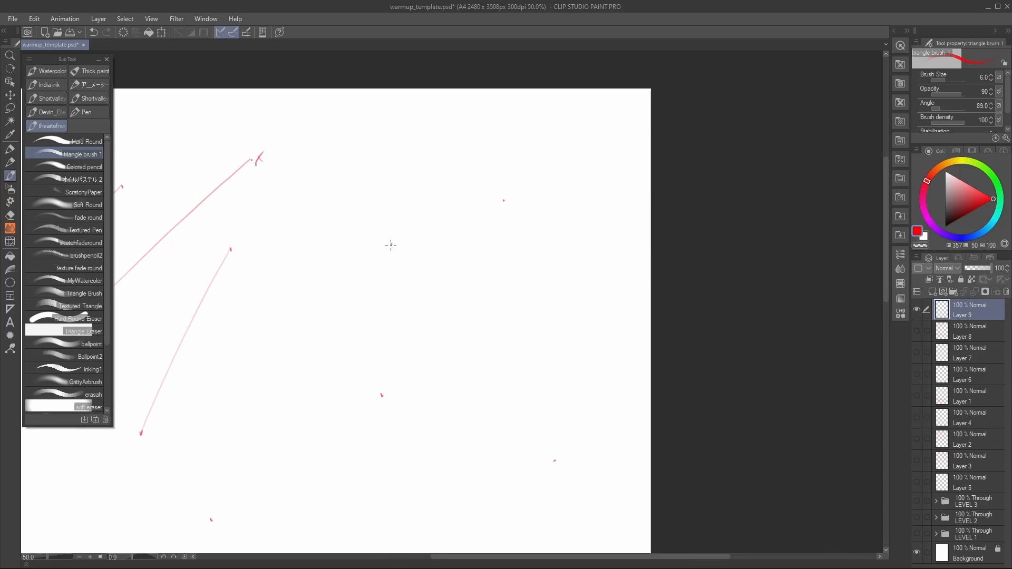
left_click_drag(390, 244, 505, 199)
left_click_drag(392, 346, 493, 352)
left_click_drag(342, 241, 496, 227)
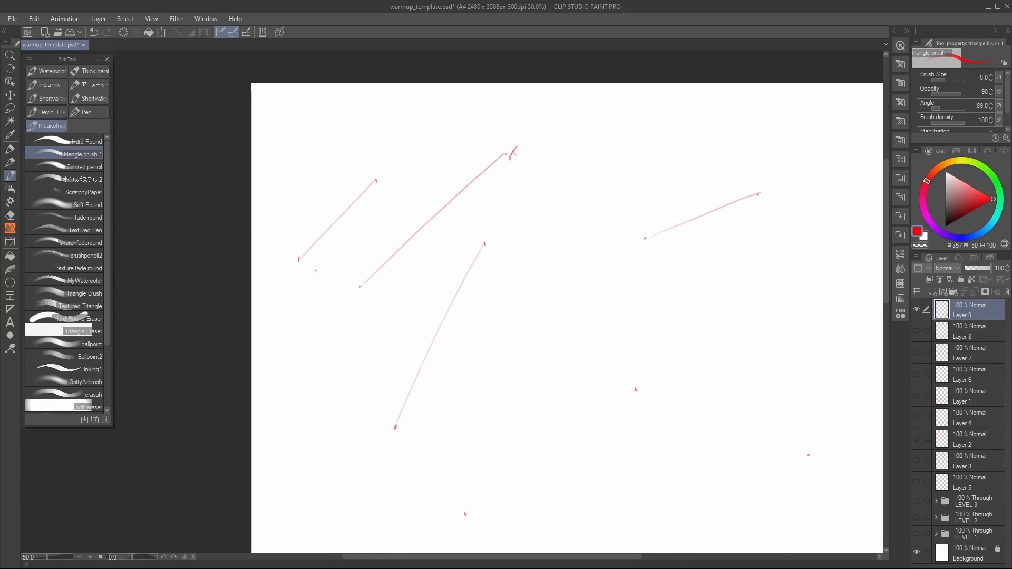
Step: Join the ends of the existing straight strokes with further single strokes, linking neighbouring dots across the upper page
left_click_drag(297, 260, 360, 287)
left_click_drag(415, 230, 429, 256)
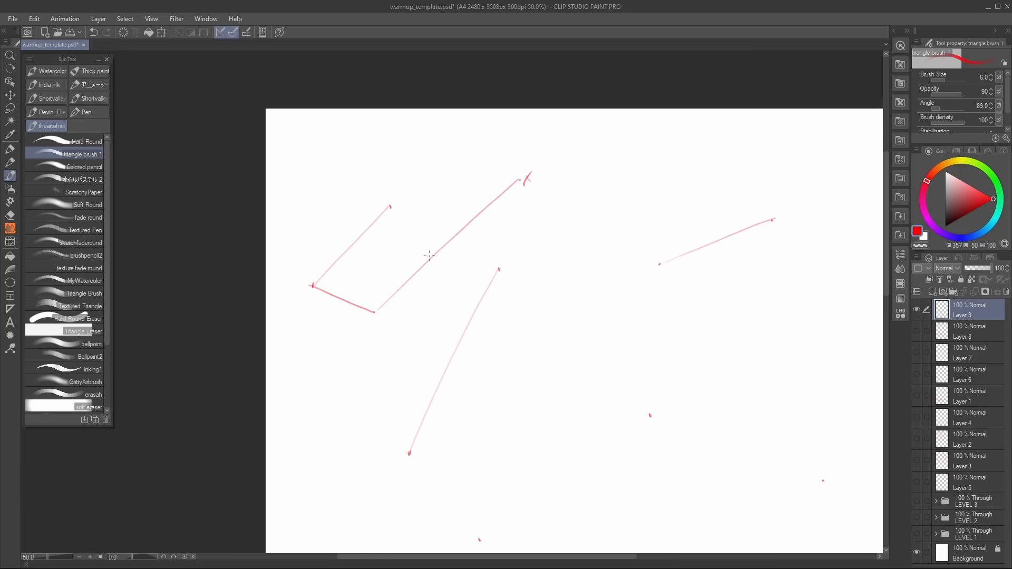
left_click_drag(390, 207, 374, 312)
left_click_drag(391, 206, 520, 180)
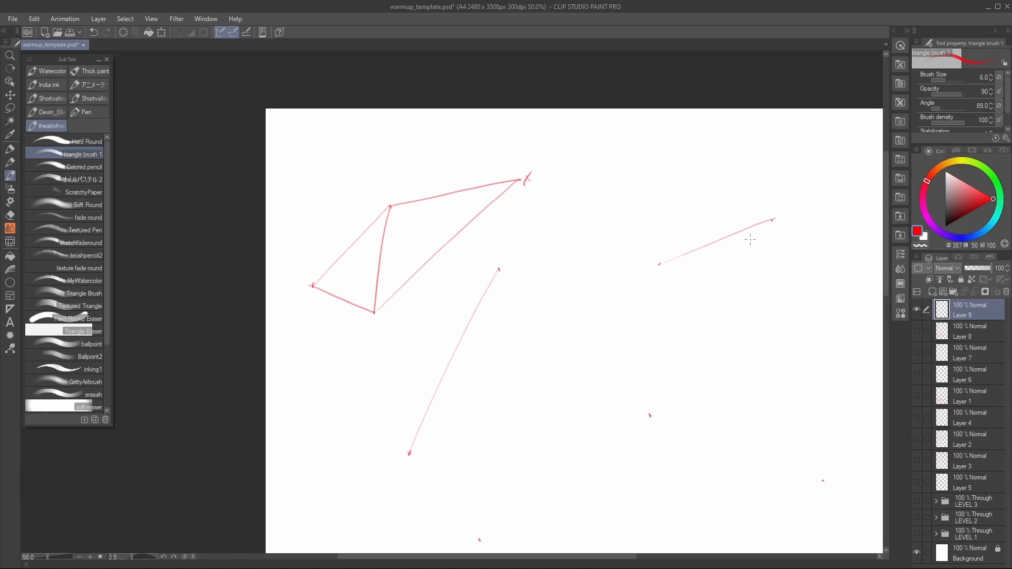
mouse_move(547, 272)
left_mouse_down()
mouse_move(567, 226)
mouse_move(686, 216)
left_mouse_up()
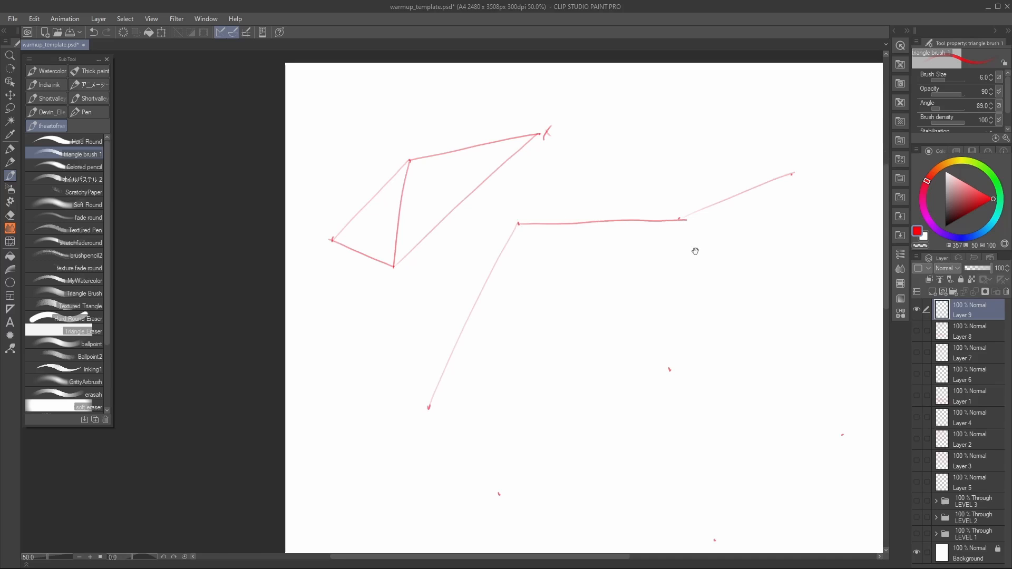
Step: Connect dots in the middle of the page with flowing curves, one arching over three dots and one S-shaped
mouse_move(722, 354)
left_mouse_down()
mouse_move(628, 277)
mouse_move(612, 183)
left_mouse_up()
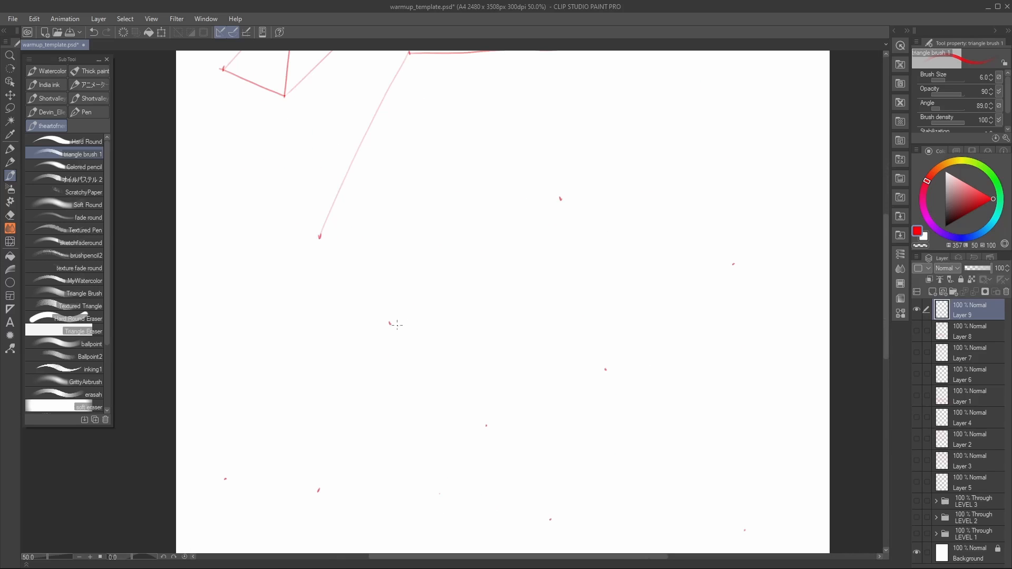
mouse_move(390, 323)
left_mouse_down()
mouse_move(435, 326)
mouse_move(562, 197)
mouse_move(622, 379)
mouse_move(564, 276)
left_mouse_up()
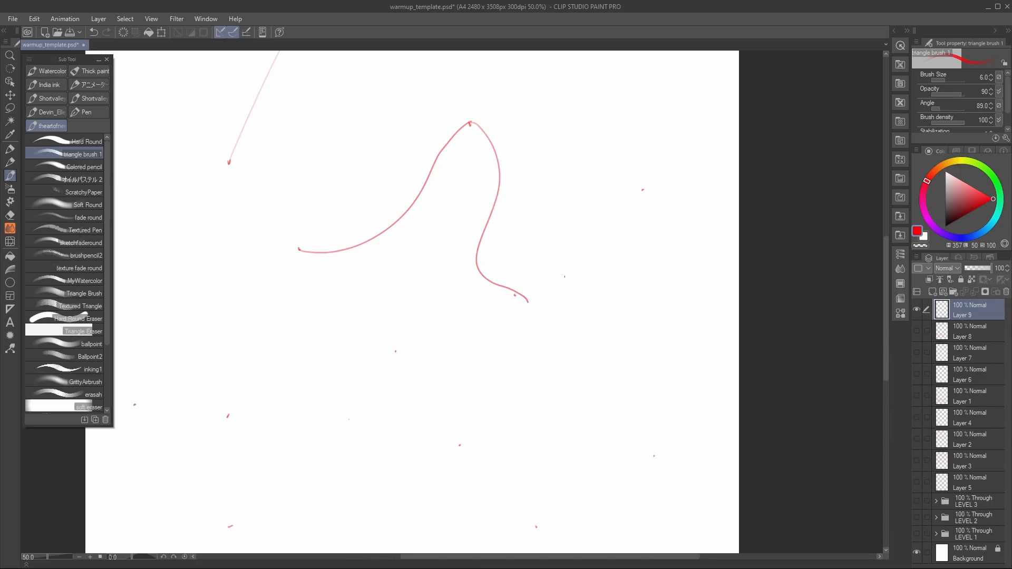
mouse_move(395, 351)
left_mouse_down()
mouse_move(549, 350)
mouse_move(643, 252)
mouse_move(642, 190)
left_mouse_up()
left_click_drag(524, 372, 639, 214)
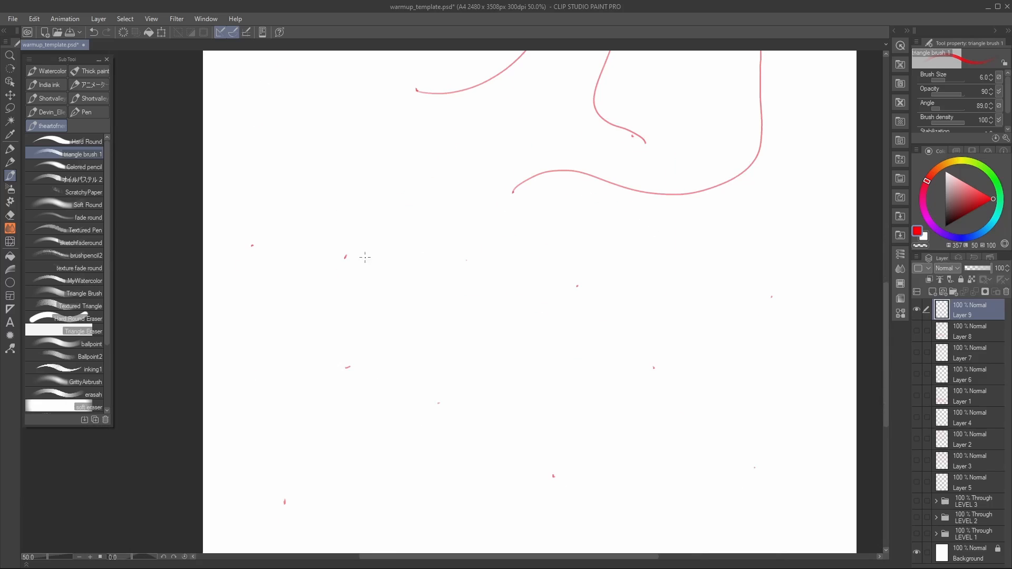
Step: Link the dots in the lower part of the page with more sweeping curved and S-shaped red strokes
mouse_move(343, 257)
left_mouse_down()
mouse_move(492, 283)
mouse_move(512, 191)
mouse_move(582, 264)
left_mouse_up()
mouse_move(321, 318)
left_mouse_down()
mouse_move(327, 330)
mouse_move(487, 162)
left_mouse_up()
left_click_drag(597, 316, 562, 154)
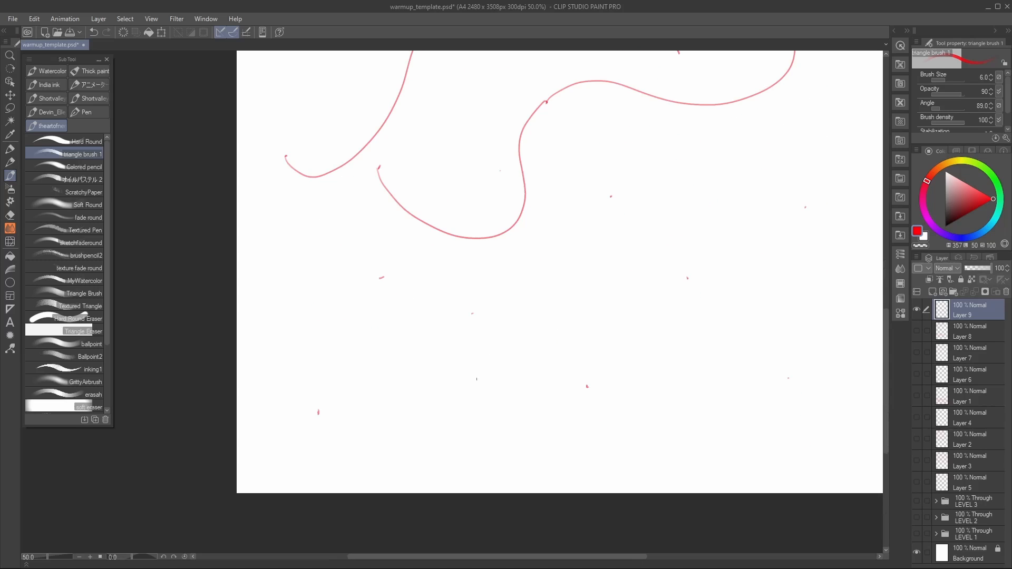
left_click_drag(318, 412, 382, 278)
mouse_move(470, 315)
left_mouse_down()
mouse_move(485, 395)
mouse_move(620, 304)
mouse_move(587, 388)
left_mouse_up()
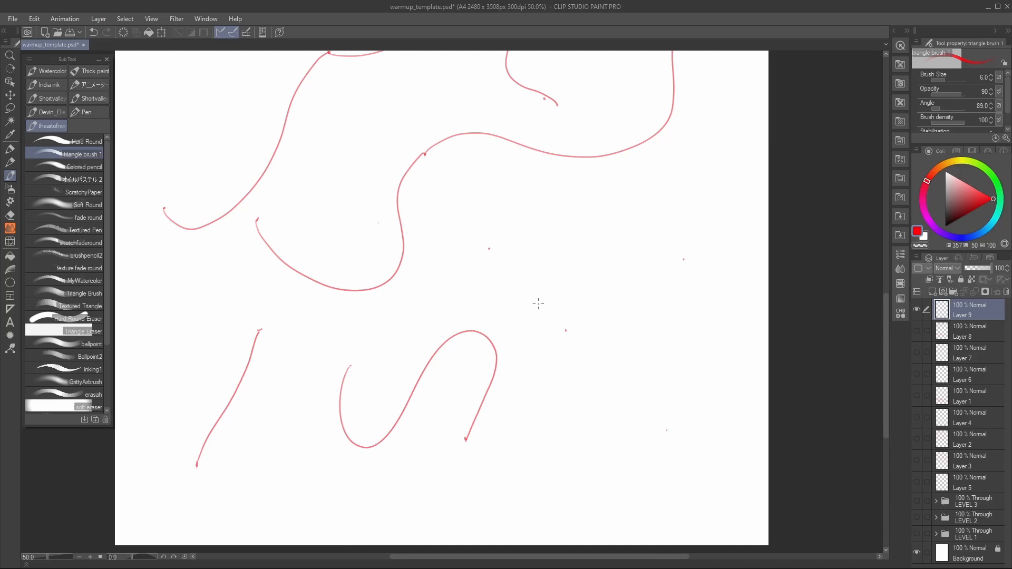
mouse_move(495, 243)
left_mouse_down()
mouse_move(553, 237)
mouse_move(570, 298)
mouse_move(565, 334)
left_mouse_up()
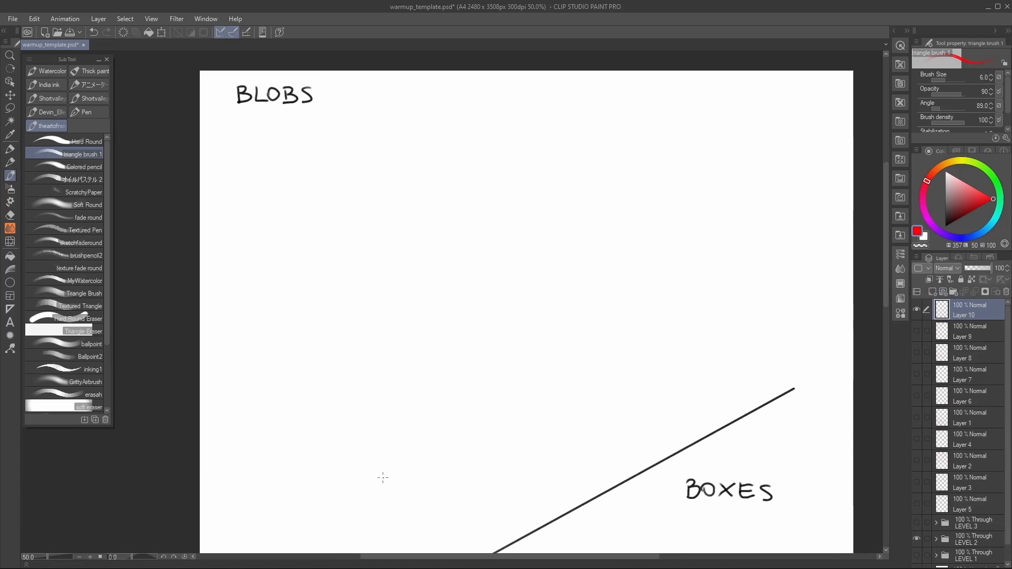
Step: Draw three closed rounded blob outlines of different shapes across the upper part of the BLOBS area
mouse_move(281, 168)
left_mouse_down()
mouse_move(358, 262)
mouse_move(314, 151)
mouse_move(278, 171)
left_mouse_up()
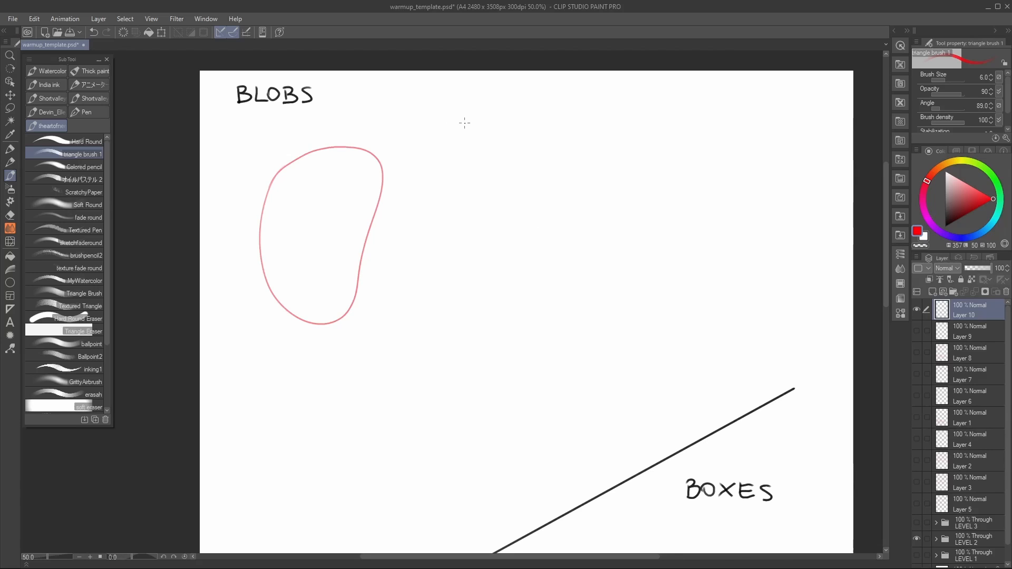
mouse_move(447, 95)
left_mouse_down()
mouse_move(440, 137)
mouse_move(488, 212)
mouse_move(458, 94)
left_mouse_up()
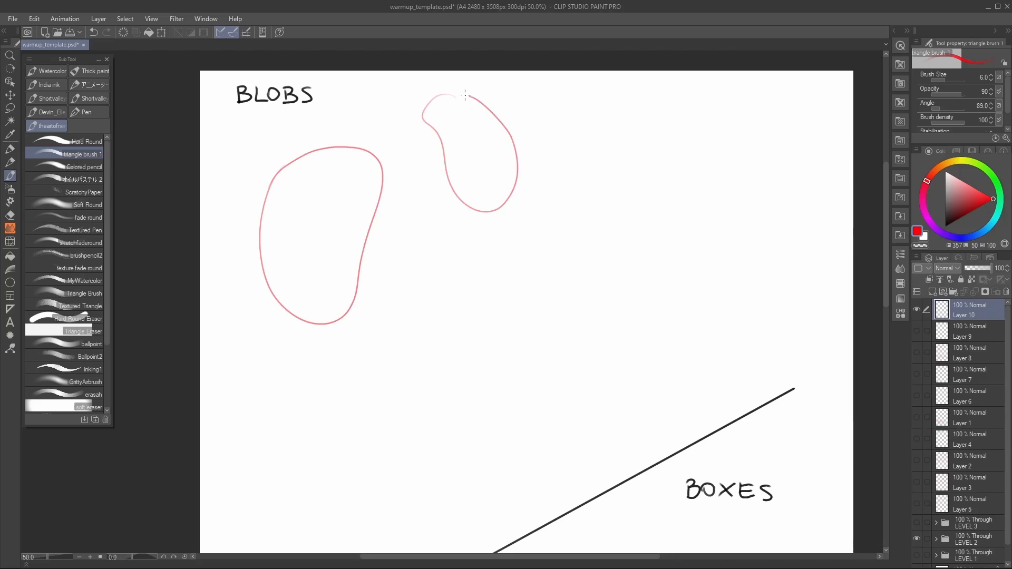
left_click_drag(541, 295, 408, 318)
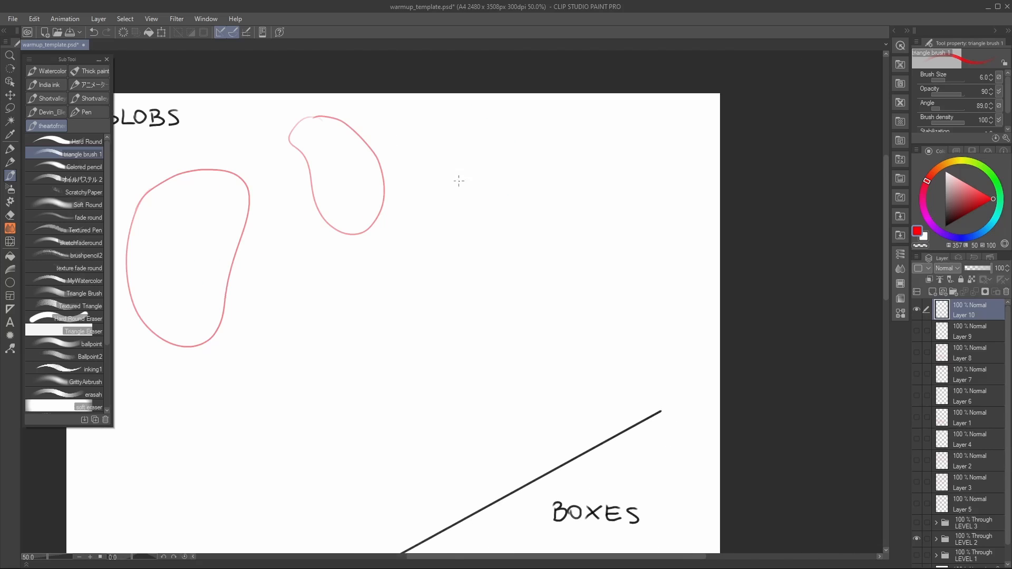
mouse_move(487, 123)
left_mouse_down()
mouse_move(440, 190)
mouse_move(579, 161)
mouse_move(485, 123)
left_mouse_up()
left_click_drag(460, 335, 553, 247)
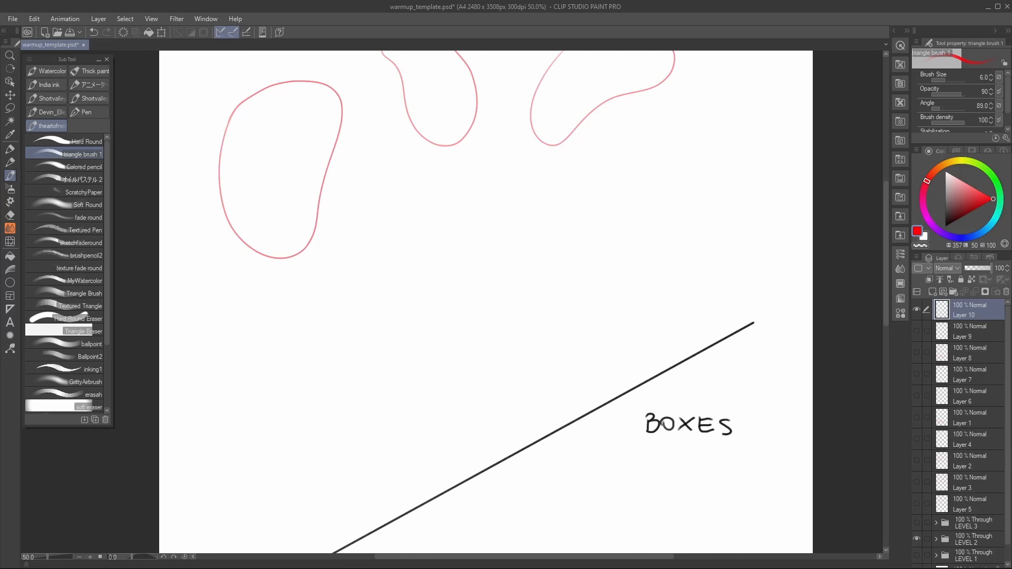
Step: Draw an elongated blob, a large bean-shaped blob and a wide blob between the upper blobs and the dividing line
mouse_move(368, 194)
left_mouse_down()
mouse_move(354, 369)
mouse_move(401, 190)
mouse_move(369, 194)
left_mouse_up()
left_click_drag(357, 406, 528, 246)
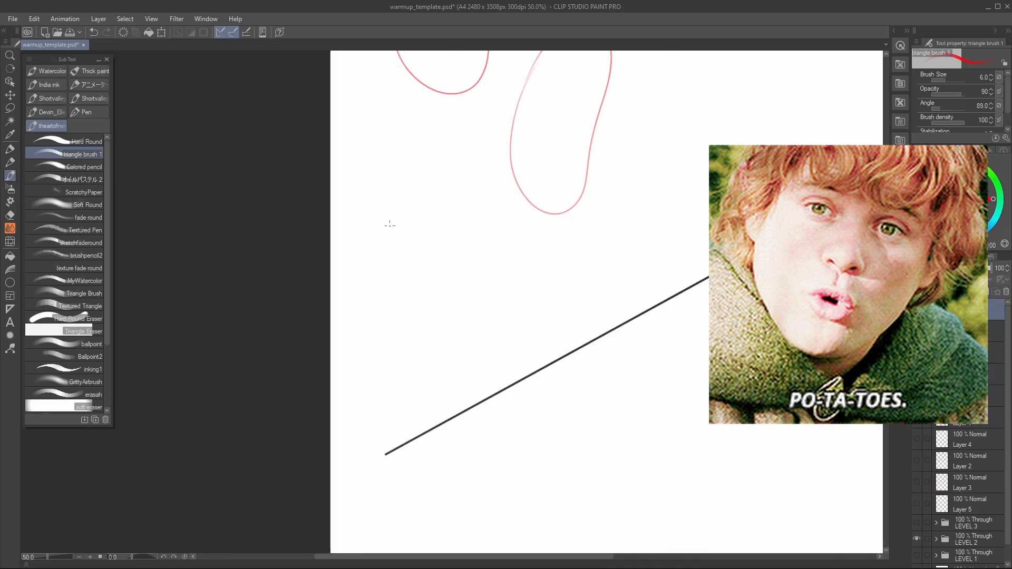
mouse_move(372, 177)
left_mouse_down()
mouse_move(436, 234)
mouse_move(382, 141)
mouse_move(372, 177)
left_mouse_up()
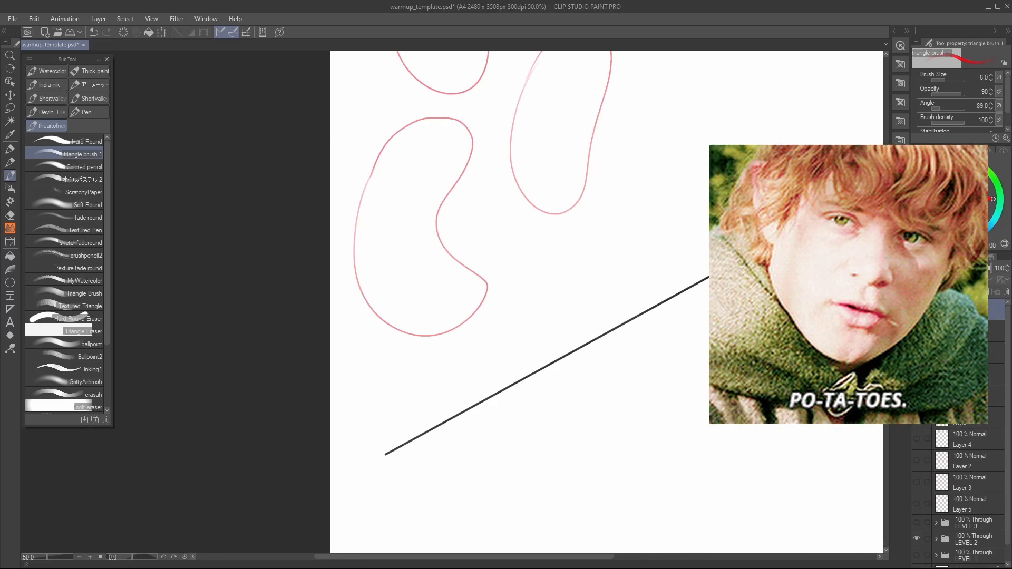
left_click_drag(557, 247, 405, 325)
mouse_move(493, 205)
left_mouse_down()
mouse_move(439, 317)
mouse_move(624, 202)
mouse_move(493, 206)
left_mouse_up()
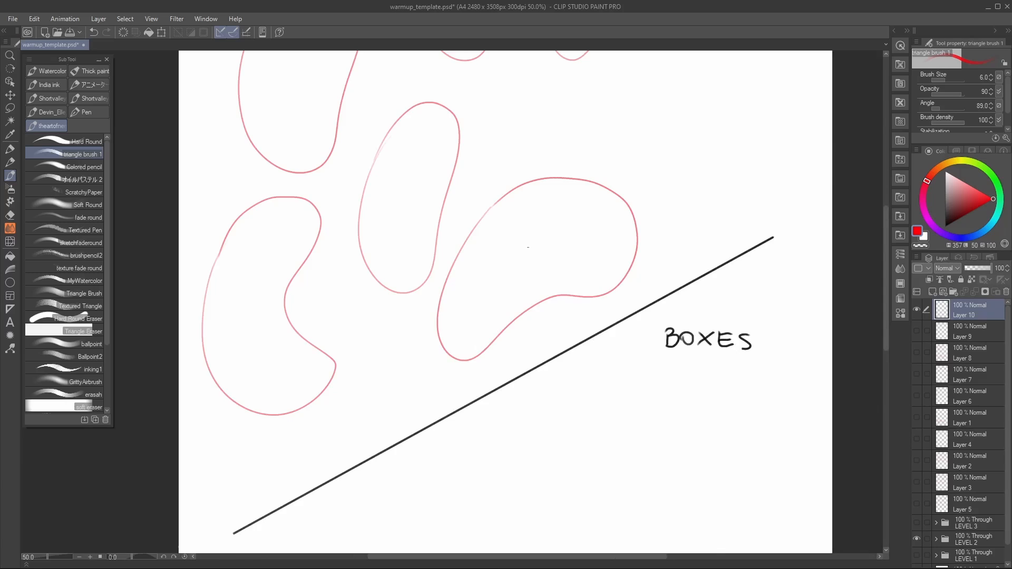
left_click_drag(528, 247, 334, 408)
Step: Fill the right part of the BLOBS area with irregular blobs and add an arched blob in the central gap
mouse_move(538, 183)
left_mouse_down()
mouse_move(509, 194)
mouse_move(625, 283)
mouse_move(520, 194)
left_mouse_up()
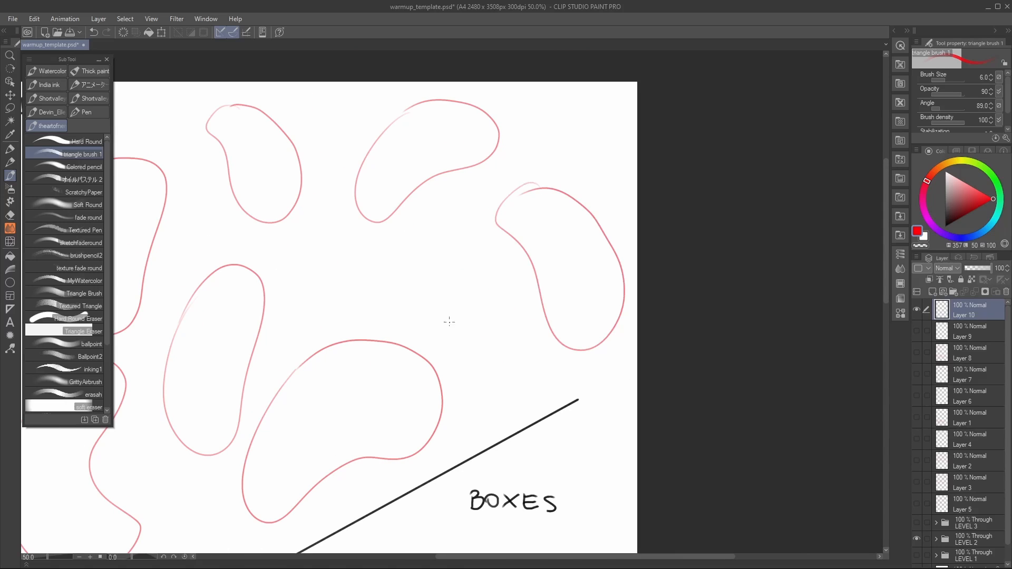
mouse_move(450, 210)
left_mouse_down()
mouse_move(438, 232)
mouse_move(529, 324)
mouse_move(449, 212)
left_mouse_up()
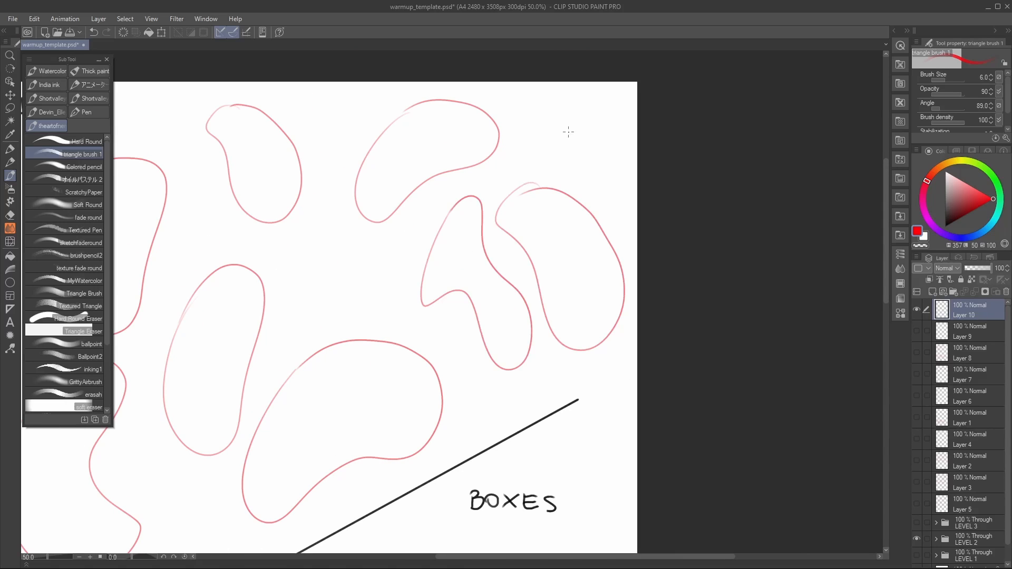
mouse_move(580, 108)
left_mouse_down()
mouse_move(572, 177)
mouse_move(603, 154)
mouse_move(585, 113)
left_mouse_up()
mouse_move(341, 278)
left_mouse_down()
mouse_move(415, 239)
mouse_move(520, 209)
mouse_move(467, 264)
mouse_move(557, 179)
left_mouse_up()
left_click_drag(481, 315, 562, 181)
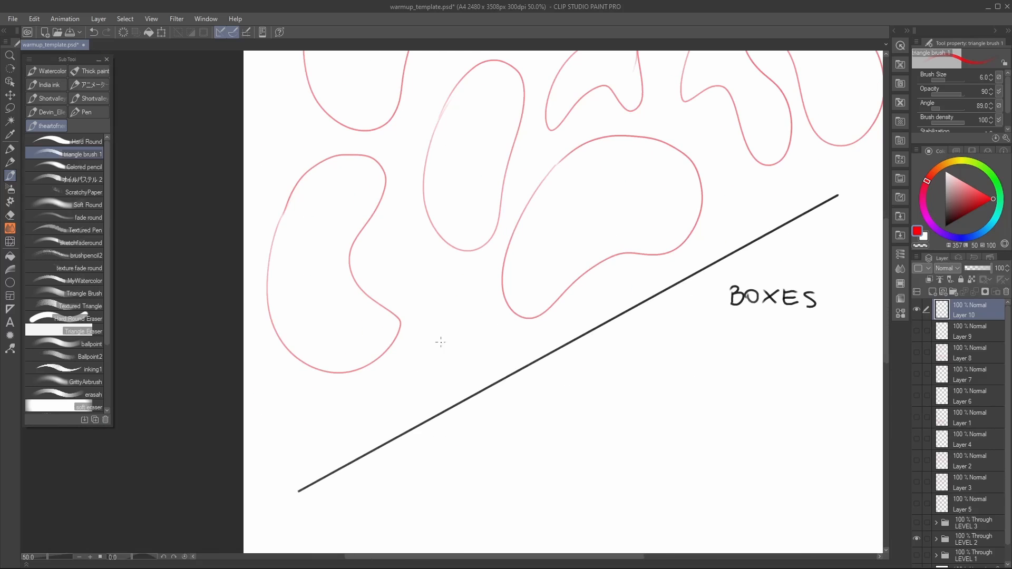
Step: Undo a first small blob near the lower end of the dividing line and draw blobs in the remaining space there
mouse_move(459, 287)
left_mouse_down()
mouse_move(416, 263)
mouse_move(467, 364)
mouse_move(454, 267)
mouse_move(403, 276)
mouse_move(467, 274)
mouse_move(444, 244)
left_mouse_up()
key("ctrl+z")
mouse_move(379, 405)
left_mouse_down()
mouse_move(421, 330)
mouse_move(325, 305)
mouse_move(401, 317)
left_mouse_up()
mouse_move(493, 294)
left_mouse_down()
mouse_move(492, 420)
mouse_move(448, 509)
left_mouse_up()
mouse_move(671, 215)
left_mouse_down()
mouse_move(631, 301)
mouse_move(637, 321)
left_mouse_up()
Step: Give the first blob under the BLOBS title volume with a small end ellipse, curved cross contours and lengthwise contour lines
mouse_move(276, 334)
left_mouse_down()
mouse_move(288, 309)
mouse_move(323, 297)
left_mouse_up()
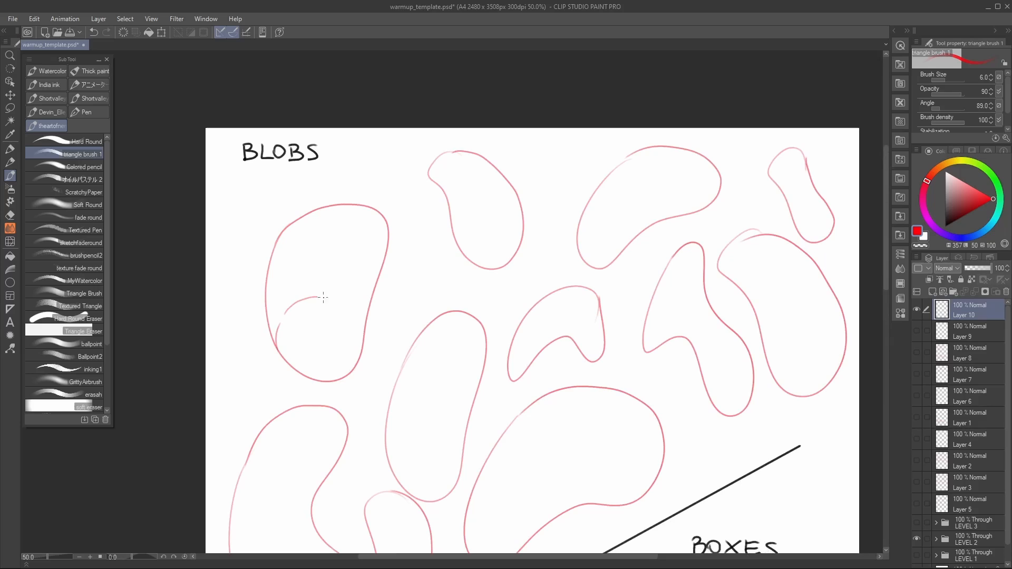
mouse_move(309, 372)
left_mouse_down()
mouse_move(337, 348)
mouse_move(318, 374)
left_mouse_up()
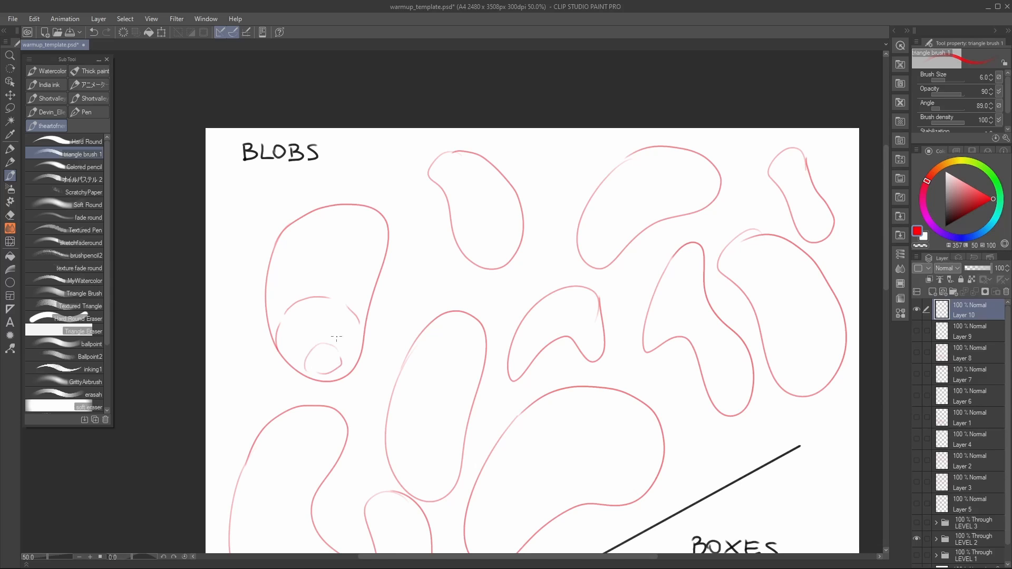
mouse_move(266, 271)
left_mouse_down()
mouse_move(281, 250)
mouse_move(319, 237)
mouse_move(353, 240)
left_mouse_up()
mouse_move(309, 353)
left_mouse_down()
mouse_move(290, 314)
mouse_move(289, 252)
mouse_move(313, 216)
mouse_move(358, 205)
mouse_move(386, 232)
left_mouse_up()
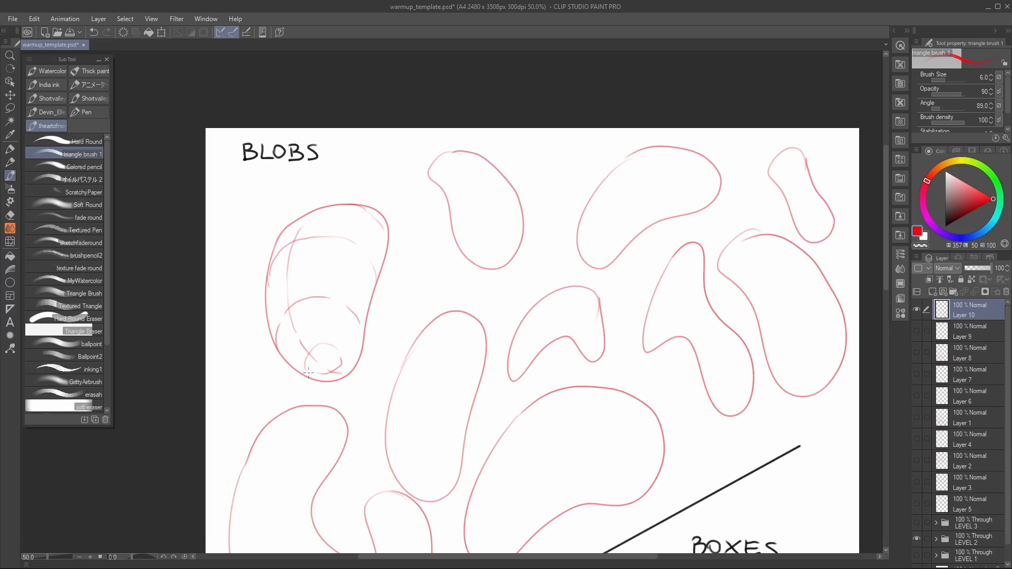
left_click_drag(352, 302, 382, 223)
Step: Add curved cross contours along the elongated central blob and an ellipse at its upper end
left_click_drag(435, 391, 402, 281)
mouse_move(354, 356)
left_mouse_down()
mouse_move(386, 374)
mouse_move(417, 369)
left_mouse_up()
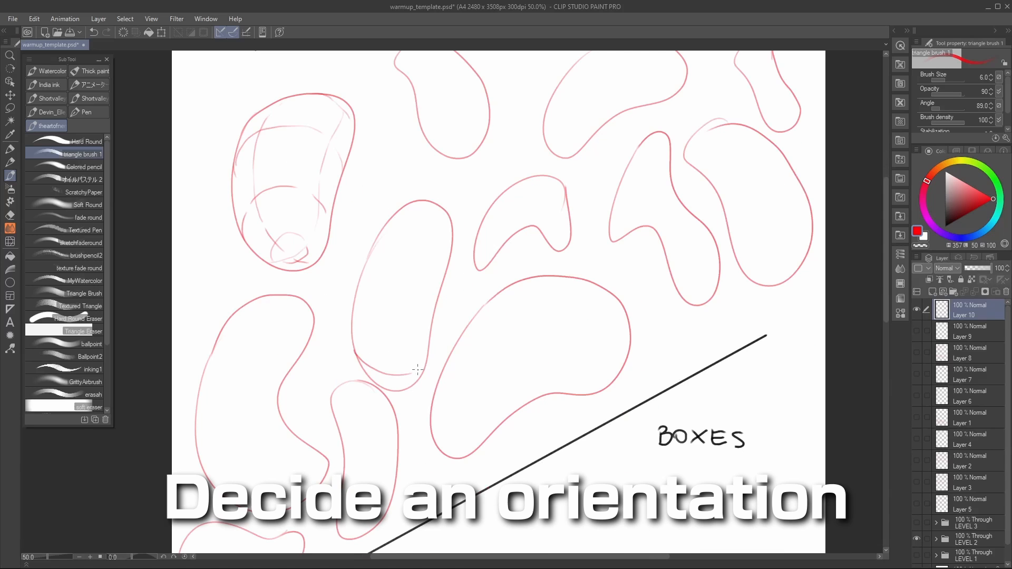
mouse_move(353, 308)
left_mouse_down()
mouse_move(376, 344)
mouse_move(411, 350)
left_mouse_up()
left_click_drag(364, 270, 377, 302)
mouse_move(390, 221)
left_mouse_down()
mouse_move(386, 251)
mouse_move(410, 276)
mouse_move(440, 276)
mouse_move(447, 252)
mouse_move(388, 223)
mouse_move(410, 217)
mouse_move(442, 242)
mouse_move(444, 286)
left_mouse_up()
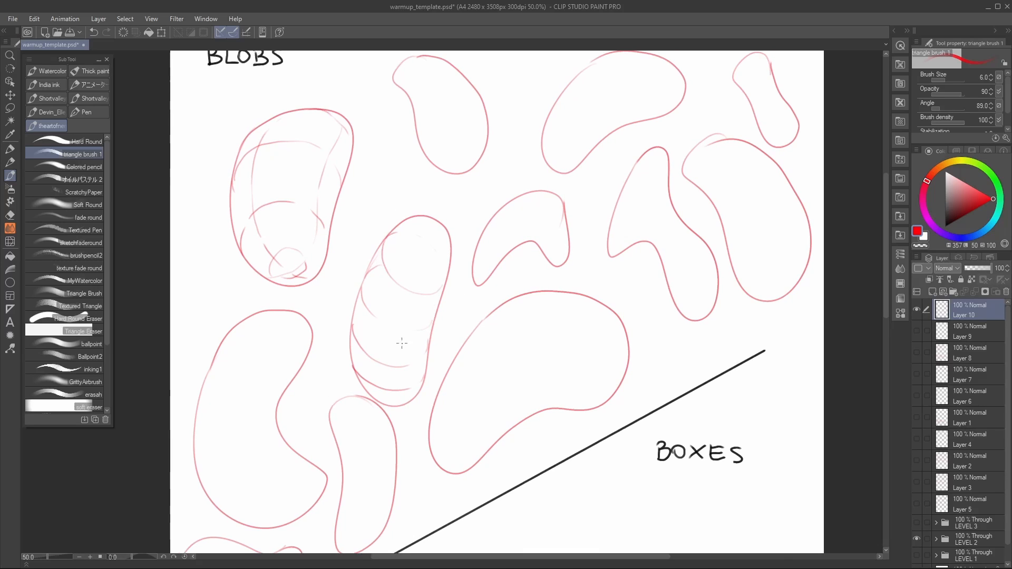
Step: Finish the elongated central blob with lengthwise contours and a small end circle, and contour the kidney-shaped blob nearest the BLOBS title with end ellipses
mouse_move(396, 406)
left_mouse_down()
mouse_move(377, 392)
mouse_move(370, 358)
mouse_move(381, 298)
left_mouse_up()
left_click_drag(426, 223, 406, 371)
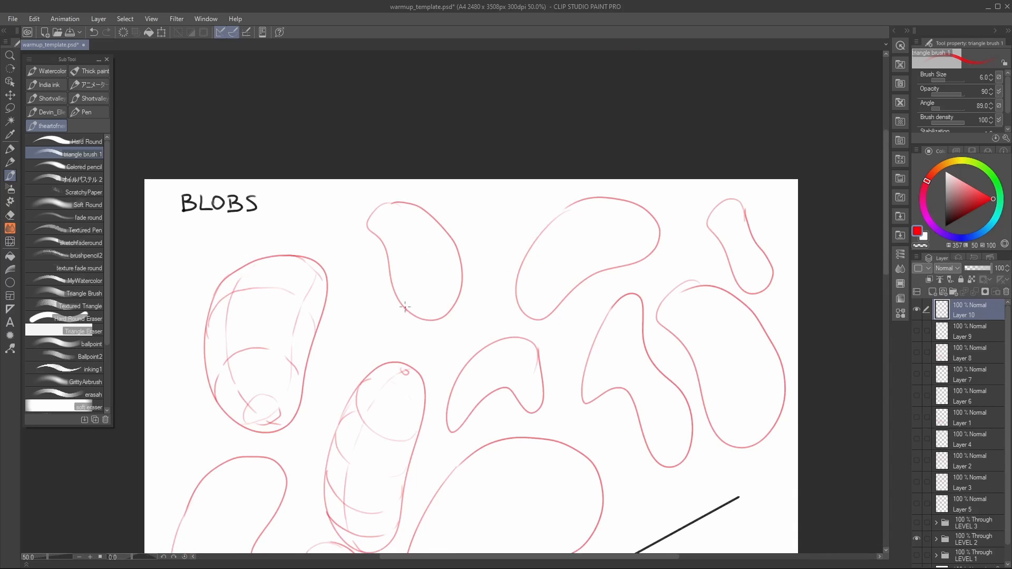
mouse_move(405, 307)
left_mouse_down()
mouse_move(405, 272)
mouse_move(427, 248)
mouse_move(456, 252)
left_mouse_up()
mouse_move(425, 318)
left_mouse_down()
mouse_move(432, 287)
mouse_move(441, 300)
left_mouse_up()
left_click_drag(467, 255, 472, 287)
left_click_drag(394, 293, 411, 249)
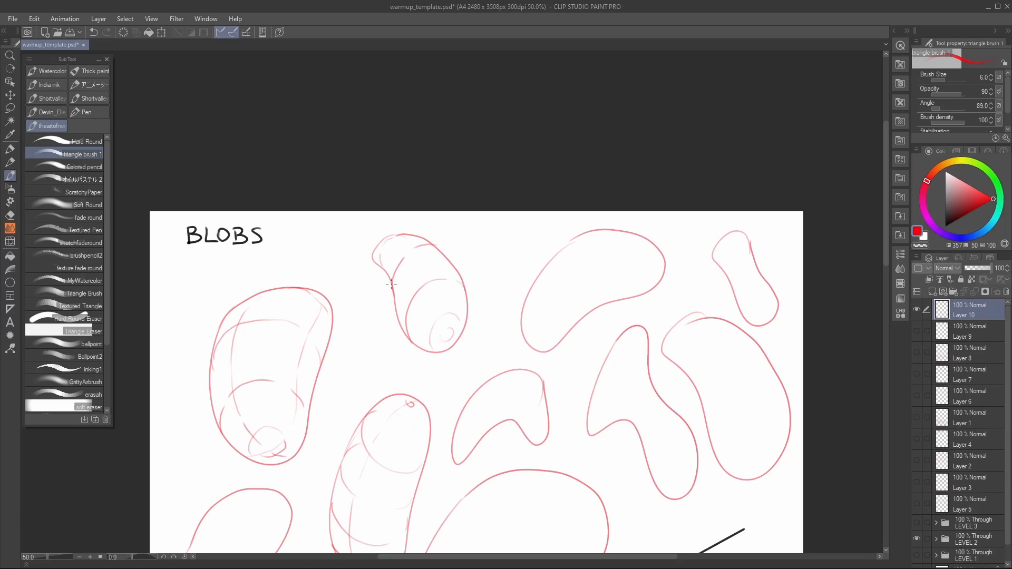
left_click_drag(472, 324, 445, 259)
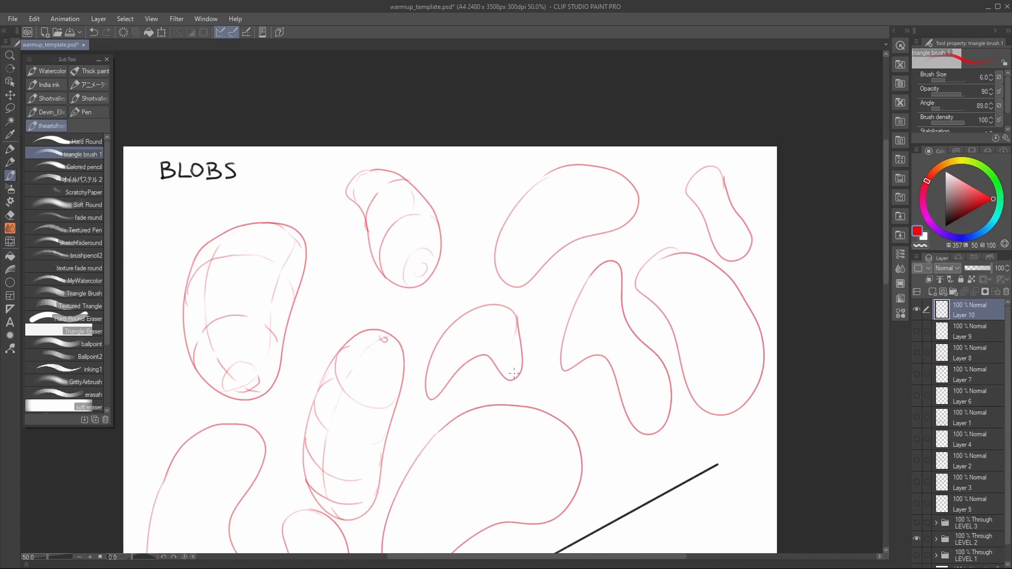
Step: Draw an end ellipse and curved cross contours along the small arched blob
left_click_drag(431, 372, 462, 364)
mouse_move(467, 316)
left_mouse_down()
mouse_move(480, 353)
mouse_move(499, 363)
left_mouse_up()
left_click_drag(508, 215, 533, 270)
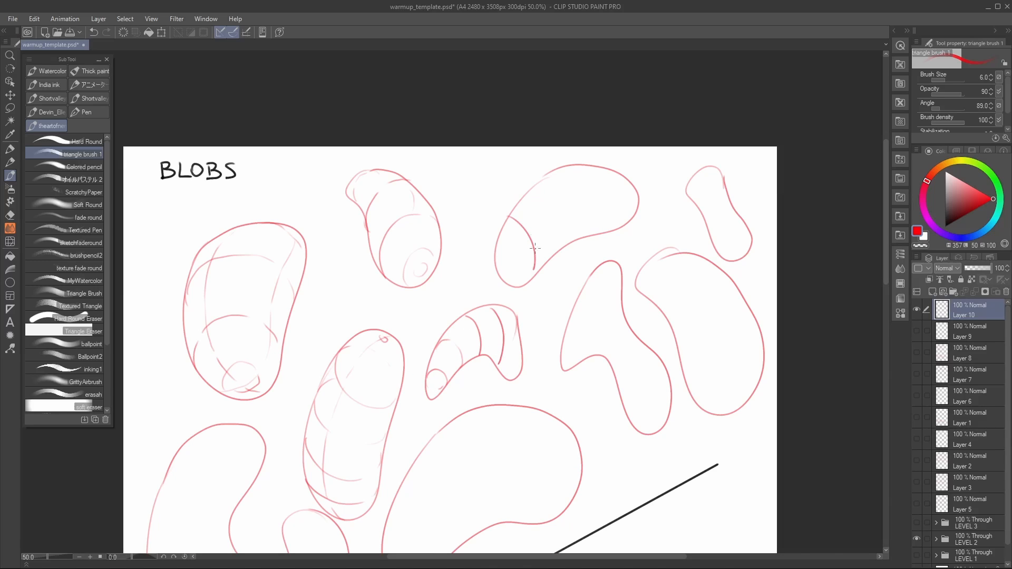
left_click_drag(535, 188, 564, 255)
left_click_drag(575, 168, 602, 244)
key("ctrl+z")
key("ctrl+z")
key("ctrl+z")
key("ctrl+z")
key("ctrl+z")
Step: Redraw the arched blob's cross contours curving the opposite way, and add curved cross contours along the large bean-shaped blob above it
left_click_drag(483, 352, 484, 323)
mouse_move(496, 361)
left_mouse_down()
mouse_move(517, 345)
mouse_move(515, 320)
left_mouse_up()
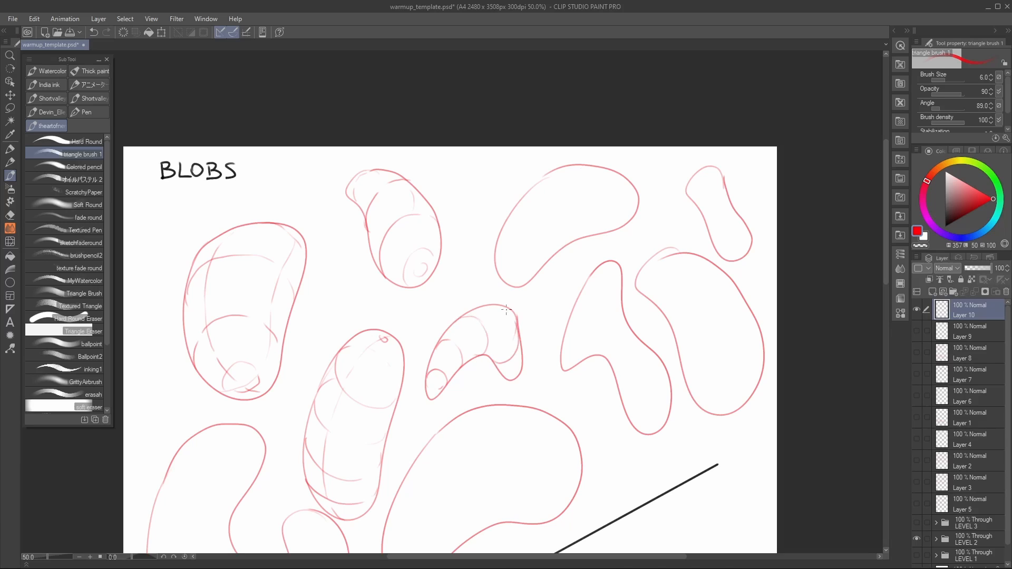
mouse_move(496, 252)
left_mouse_down()
mouse_move(526, 242)
mouse_move(530, 281)
mouse_move(535, 268)
mouse_move(515, 276)
left_mouse_up()
left_click_drag(529, 195, 571, 243)
key("ctrl+z")
mouse_move(523, 200)
left_mouse_down()
mouse_move(545, 201)
mouse_move(565, 239)
left_mouse_up()
mouse_move(556, 174)
left_mouse_down()
mouse_move(580, 178)
mouse_move(598, 210)
left_mouse_up()
mouse_move(613, 170)
left_mouse_down()
mouse_move(628, 214)
mouse_move(623, 246)
mouse_move(608, 208)
left_mouse_up()
Step: Draw a first small box with three visible faces below the BOXES title
left_click_drag(660, 440, 666, 221)
left_click_drag(514, 274, 583, 402)
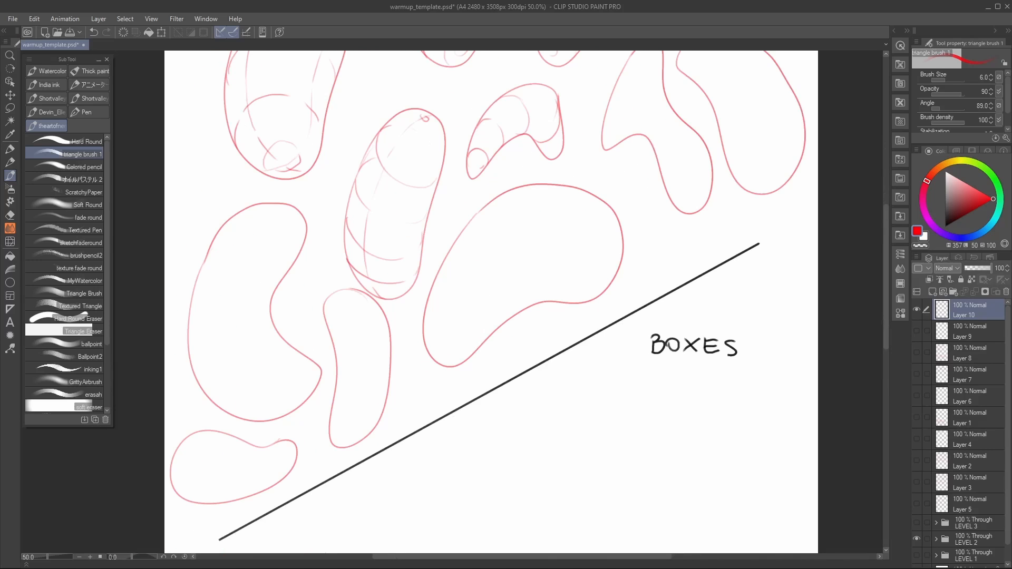
scroll(644, 344, "down", 6)
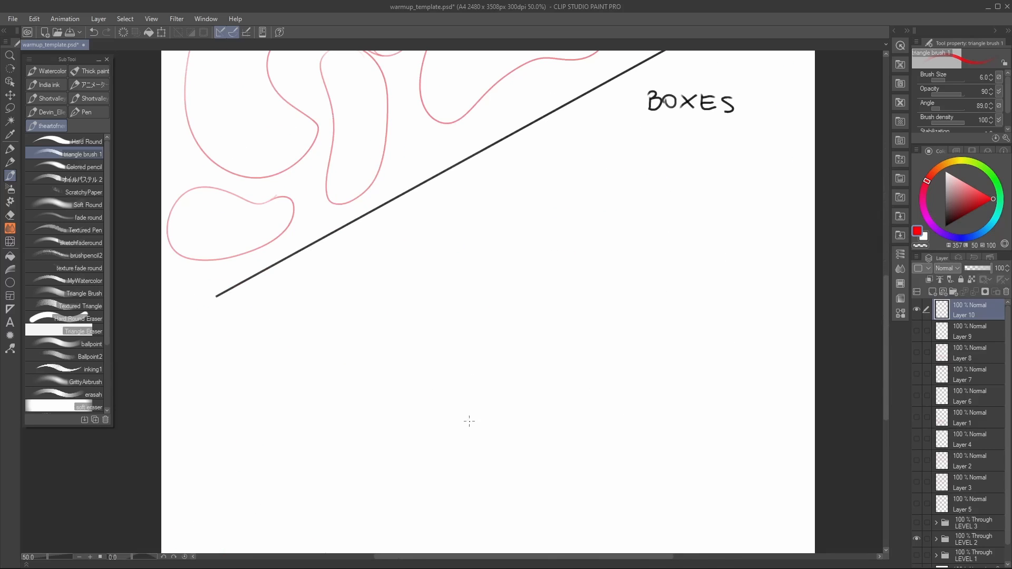
mouse_move(566, 178)
left_mouse_down()
mouse_move(549, 203)
mouse_move(596, 192)
mouse_move(609, 164)
mouse_move(596, 192)
mouse_move(560, 220)
mouse_move(582, 232)
mouse_move(620, 222)
mouse_move(627, 200)
left_mouse_up()
left_click_drag(609, 165, 628, 196)
left_click_drag(626, 270, 644, 191)
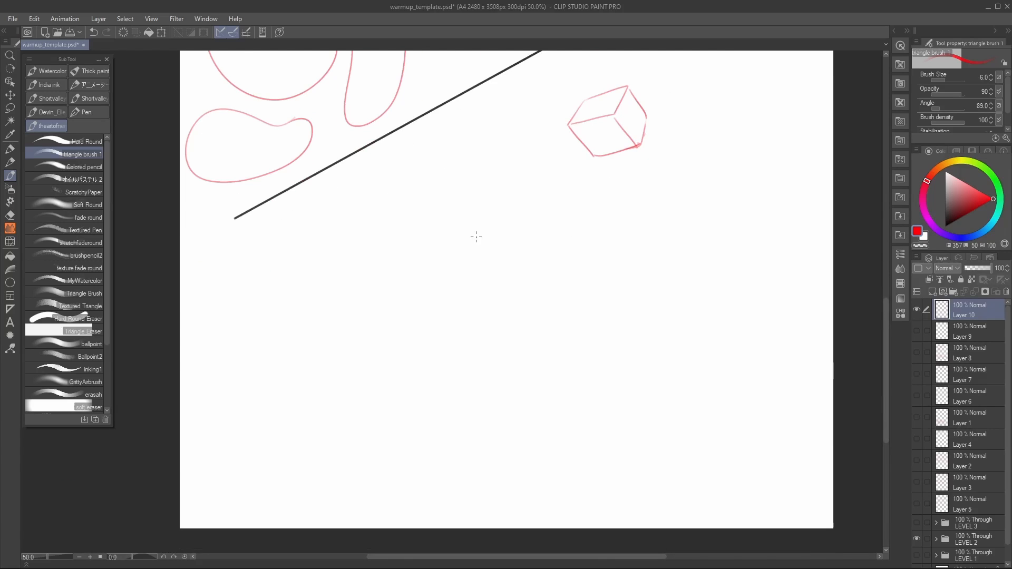
Step: Draw a slim slanted box of two tapering faces below and left of the first box
mouse_move(464, 228)
left_mouse_down()
mouse_move(482, 209)
mouse_move(477, 249)
mouse_move(494, 270)
mouse_move(520, 245)
left_mouse_up()
mouse_move(483, 209)
left_mouse_down()
mouse_move(521, 245)
mouse_move(537, 305)
mouse_move(548, 290)
left_mouse_up()
left_click_drag(521, 245, 548, 289)
Step: Draw a see-through box with its hidden edges to the lower right of the first box, and add hidden edges to the first box
left_click_drag(695, 219, 584, 294)
mouse_move(598, 238)
left_mouse_down()
mouse_move(569, 265)
mouse_move(639, 286)
mouse_move(641, 251)
mouse_move(642, 288)
left_mouse_up()
mouse_move(568, 268)
left_mouse_down()
mouse_move(572, 325)
mouse_move(622, 339)
left_mouse_up()
left_click_drag(642, 293, 622, 339)
left_click_drag(598, 248, 594, 271)
mouse_move(573, 325)
left_mouse_down()
mouse_move(592, 292)
mouse_move(623, 301)
mouse_move(619, 341)
left_mouse_up()
left_click_drag(643, 256, 626, 301)
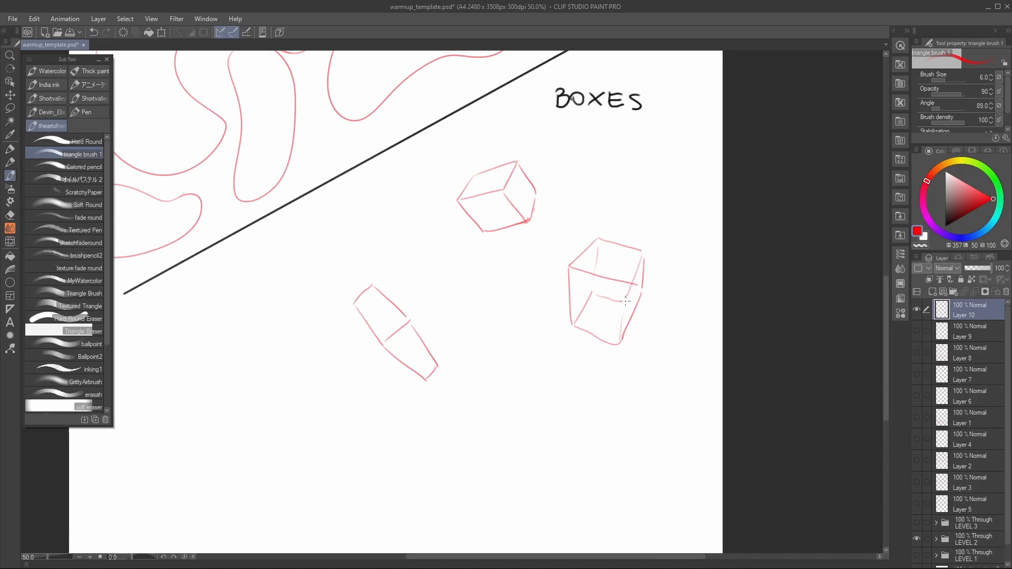
mouse_move(585, 330)
left_mouse_down()
mouse_move(619, 346)
mouse_move(606, 275)
mouse_move(746, 331)
mouse_move(777, 320)
left_mouse_up()
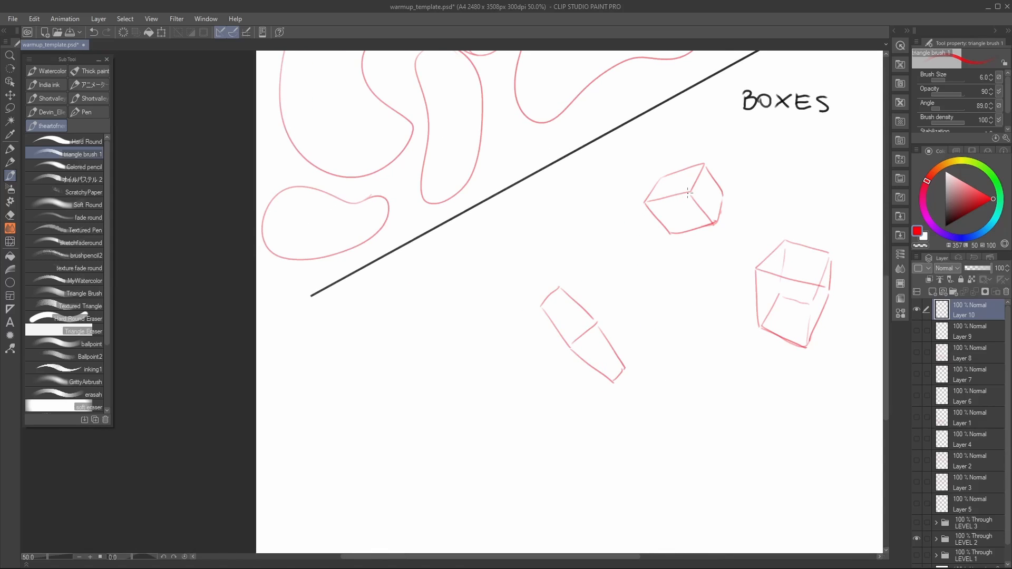
left_click_drag(663, 179, 682, 205)
Step: Draw a tilted box with a large front face and narrow side left of the slim slanted box, redoing its short bottom edge
left_click_drag(601, 335, 677, 283)
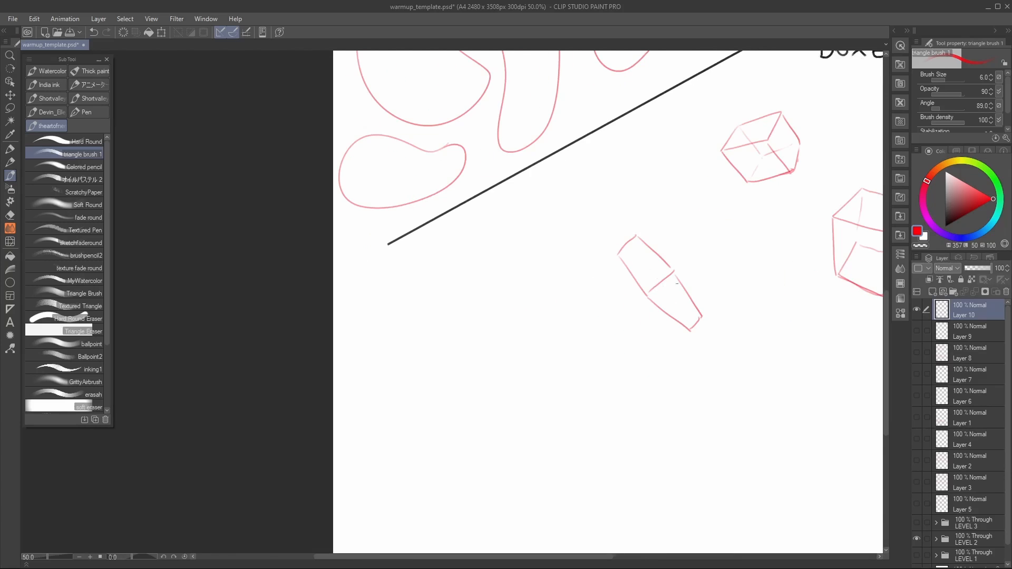
mouse_move(465, 296)
left_mouse_down()
mouse_move(516, 248)
mouse_move(490, 299)
mouse_move(538, 252)
mouse_move(517, 248)
left_mouse_up()
left_click_drag(491, 304, 519, 358)
left_click_drag(521, 356, 562, 300)
left_click_drag(540, 252, 562, 302)
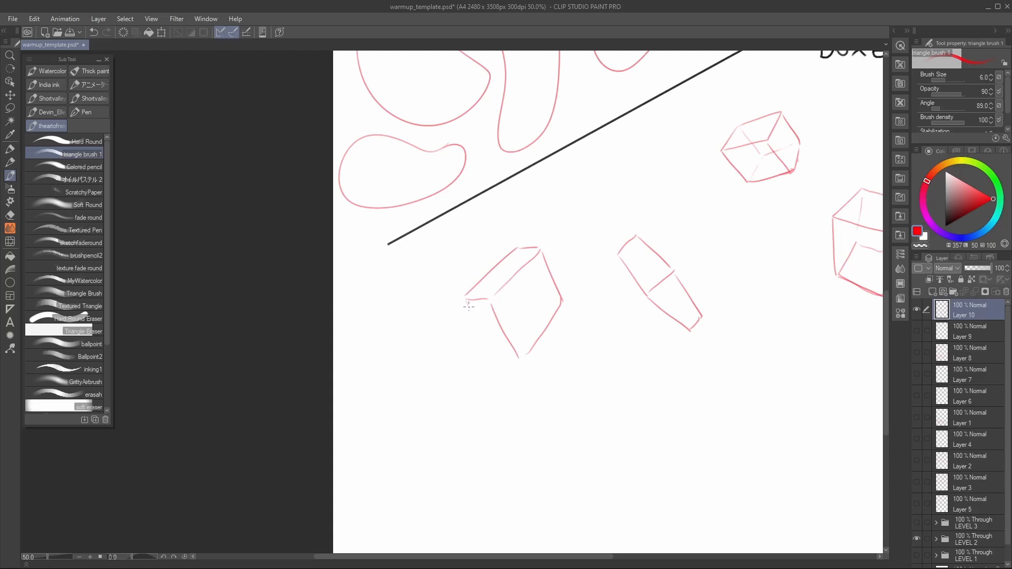
left_click_drag(469, 307, 495, 353)
left_click_drag(672, 350, 543, 289)
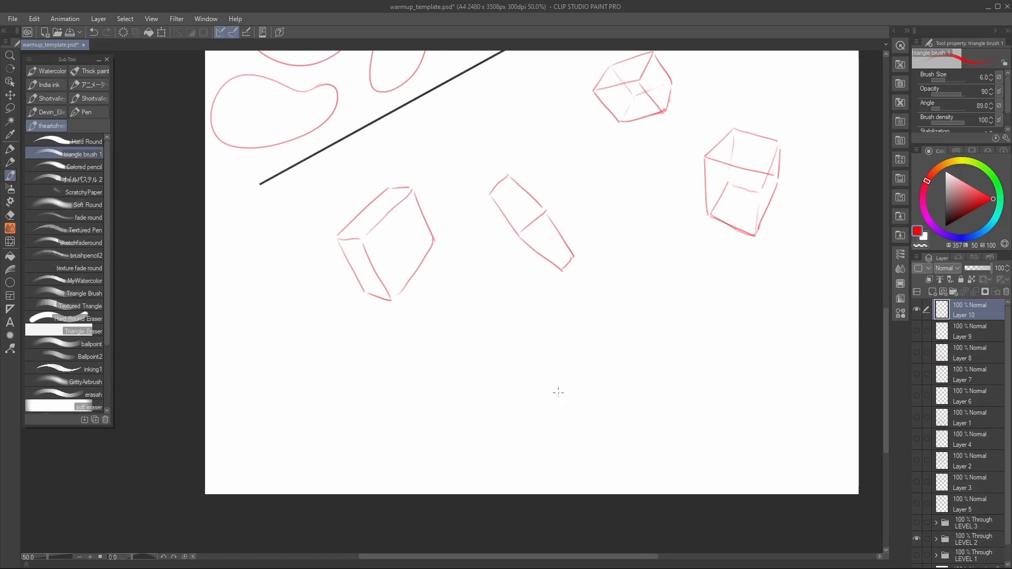
key("ctrl+z")
left_click_drag(367, 295, 390, 300)
Step: Draw a tall upright box of two tapering faces between the slim slanted box and the see-through box
mouse_move(611, 273)
left_mouse_down()
mouse_move(552, 329)
mouse_move(553, 377)
mouse_move(567, 281)
left_mouse_up()
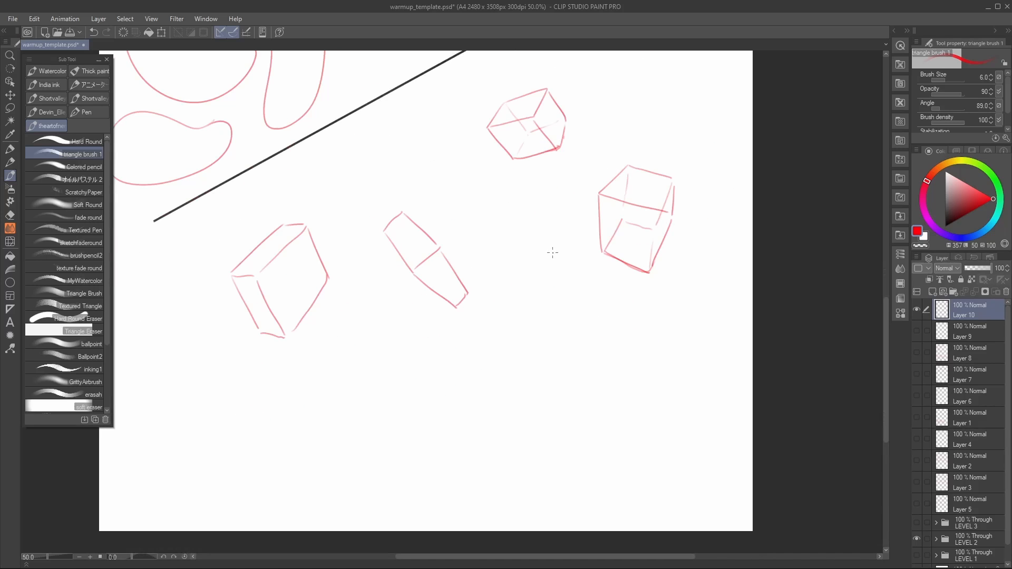
mouse_move(534, 229)
left_mouse_down()
mouse_move(529, 281)
mouse_move(575, 287)
mouse_move(573, 232)
mouse_move(577, 286)
mouse_move(538, 348)
mouse_move(568, 352)
left_mouse_up()
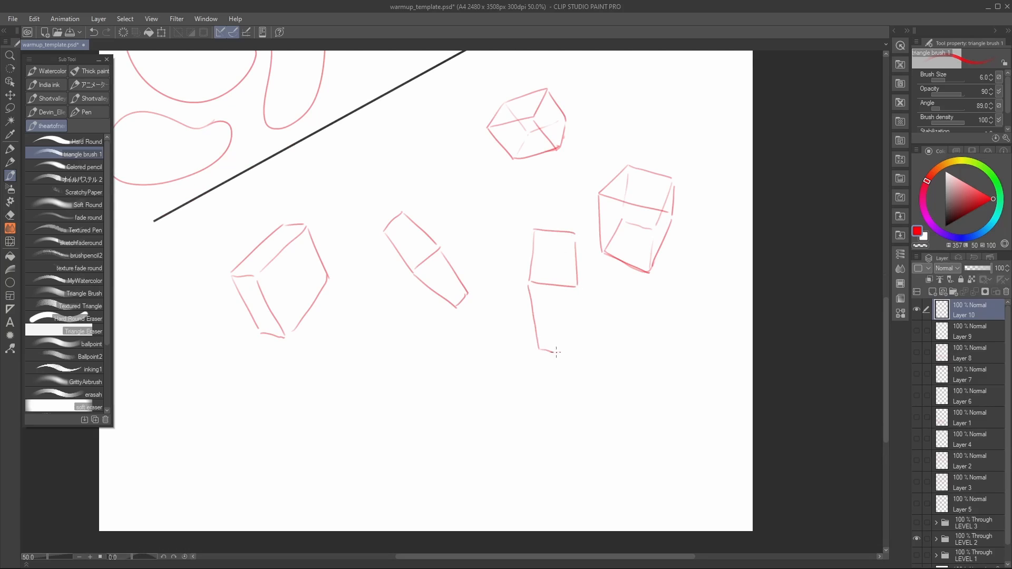
left_click_drag(577, 287, 565, 387)
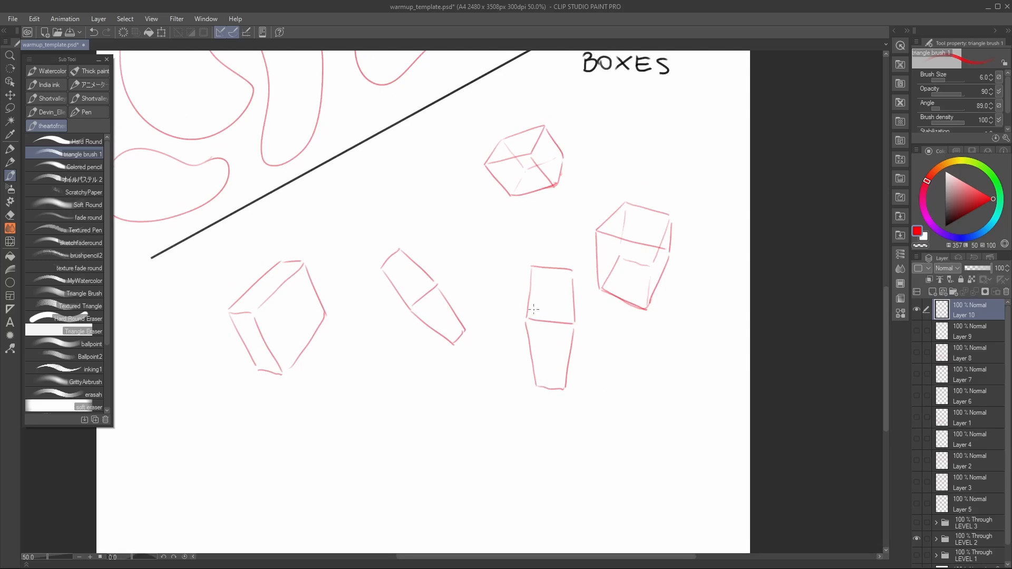
Step: Draw a see-through box with its hidden edges below the slim slanted box
mouse_move(463, 287)
left_mouse_down()
mouse_move(502, 337)
mouse_move(546, 181)
left_mouse_up()
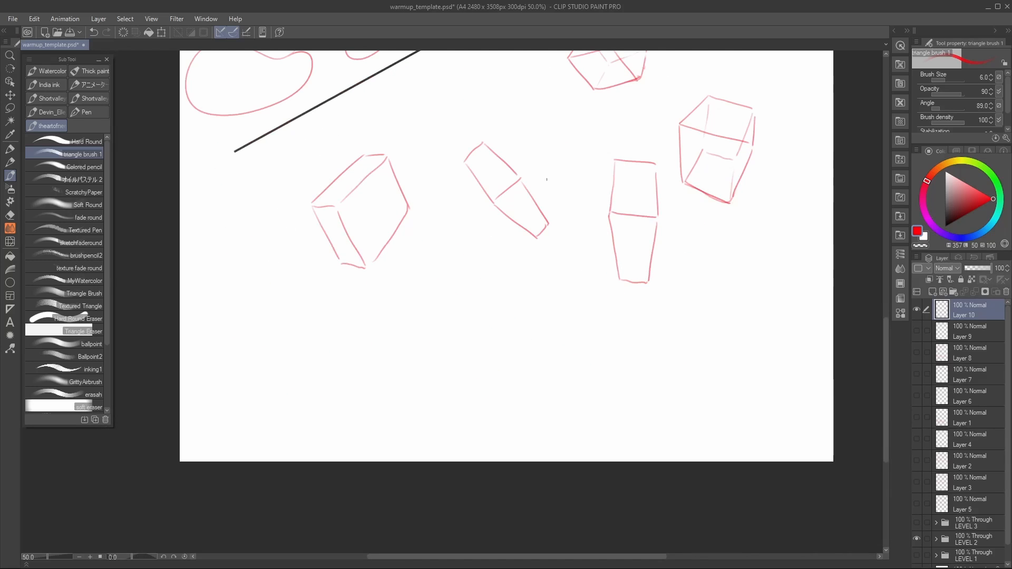
mouse_move(423, 327)
left_mouse_down()
mouse_move(486, 291)
mouse_move(469, 330)
mouse_move(510, 293)
left_mouse_up()
mouse_move(425, 328)
left_mouse_down()
mouse_move(443, 397)
mouse_move(484, 401)
left_mouse_up()
mouse_move(471, 338)
left_mouse_down()
mouse_move(479, 404)
mouse_move(520, 352)
left_mouse_up()
mouse_move(512, 295)
left_mouse_down()
mouse_move(518, 358)
mouse_move(439, 359)
left_mouse_up()
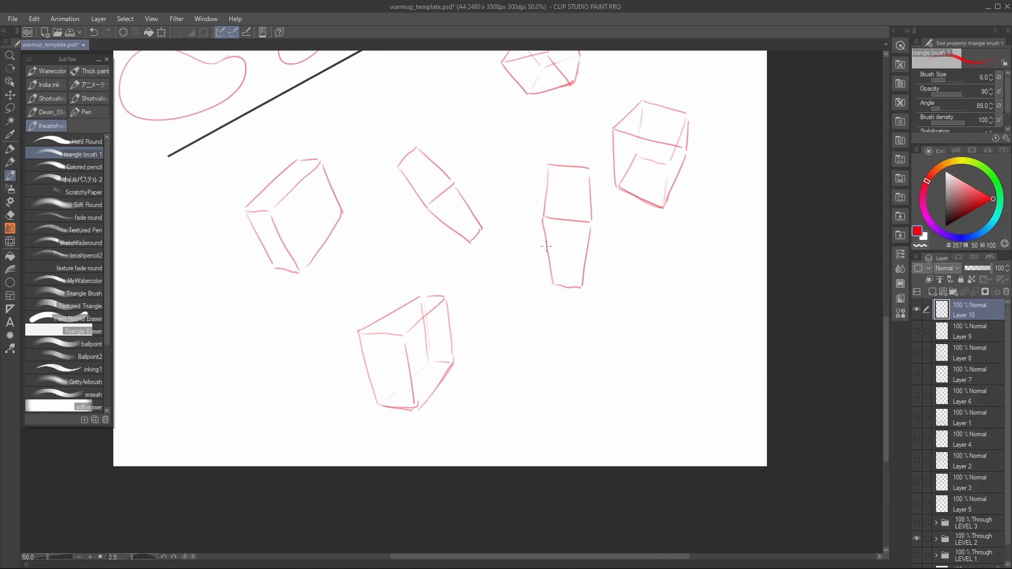
Step: Draw a large see-through cube with all its hidden edges in the lower right of the BOXES area
mouse_move(627, 293)
left_mouse_down()
mouse_move(617, 333)
mouse_move(679, 397)
mouse_move(692, 319)
left_mouse_up()
left_click_drag(679, 399, 710, 358)
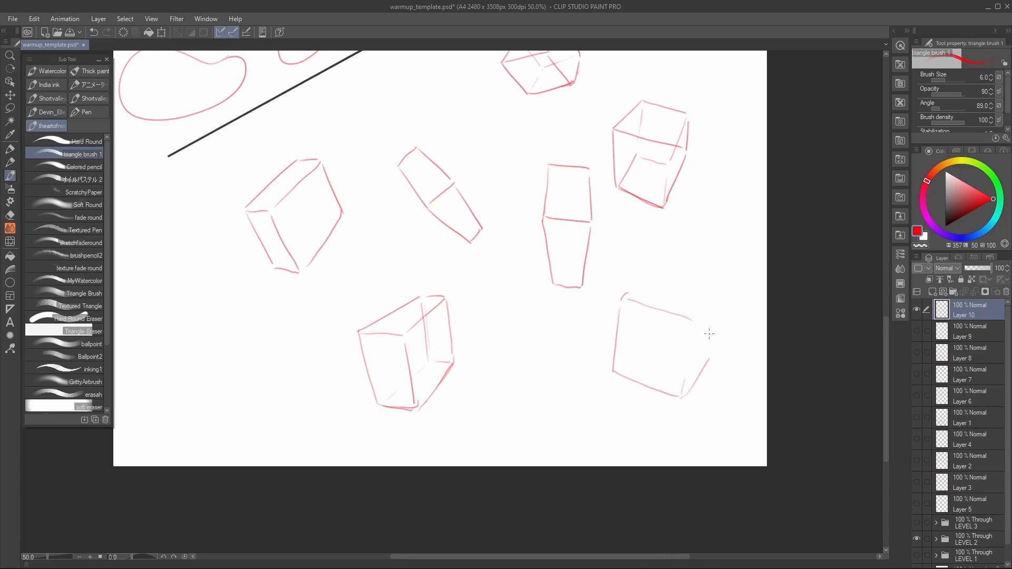
left_click_drag(692, 322, 688, 363)
mouse_move(622, 299)
left_mouse_down()
mouse_move(647, 286)
mouse_move(716, 296)
mouse_move(709, 352)
left_mouse_up()
mouse_move(658, 288)
left_mouse_down()
mouse_move(650, 350)
mouse_move(690, 364)
left_mouse_up()
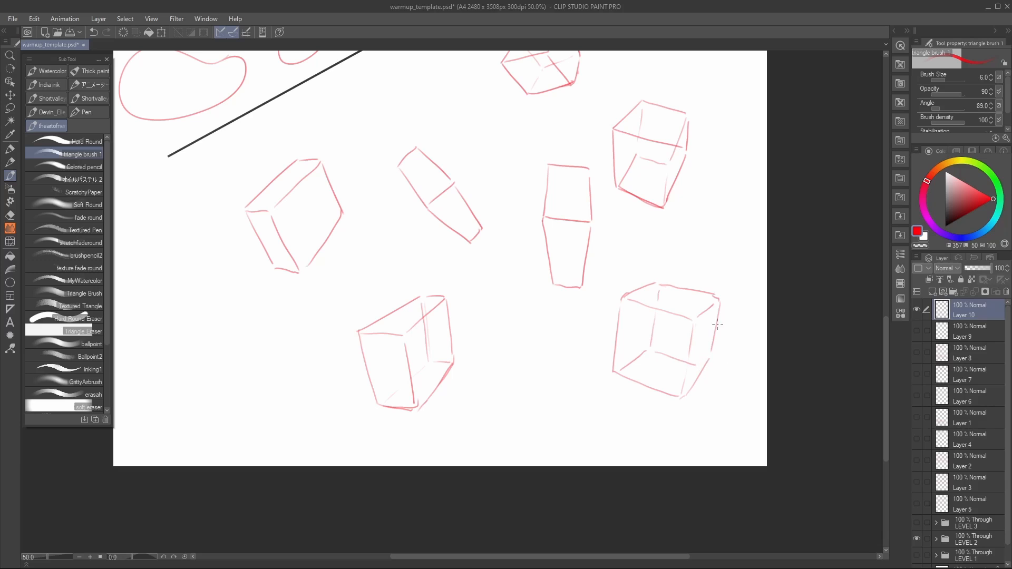
left_click_drag(717, 324, 707, 369)
Step: Draw guide lines and arrows extending the large cube's edges to show their perspective direction, undoing one stray stroke
left_click_drag(717, 315, 650, 403)
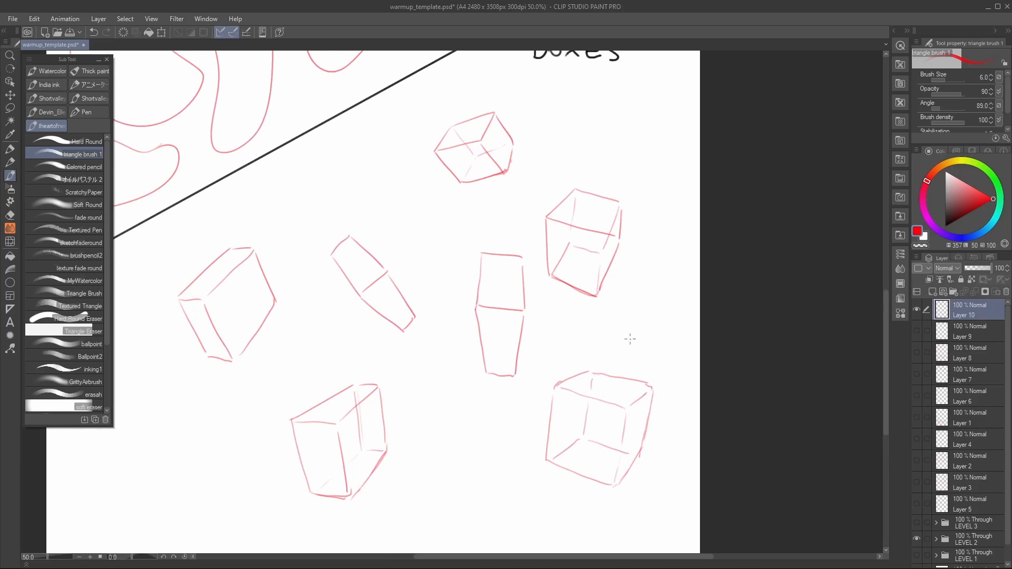
left_click_drag(569, 373, 620, 354)
left_click_drag(639, 409, 671, 376)
left_click_drag(581, 404, 566, 510)
mouse_move(625, 458)
left_mouse_down()
mouse_move(602, 532)
mouse_move(573, 514)
left_mouse_up()
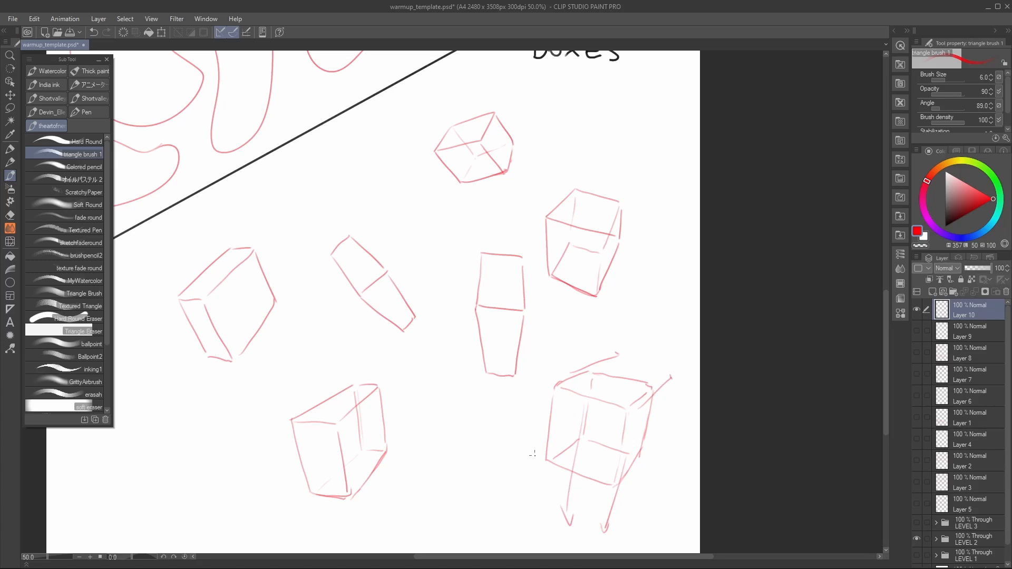
left_click_drag(559, 468, 507, 447)
key("ctrl+z")
left_click_drag(537, 424, 590, 444)
scroll(648, 385, "down", 2)
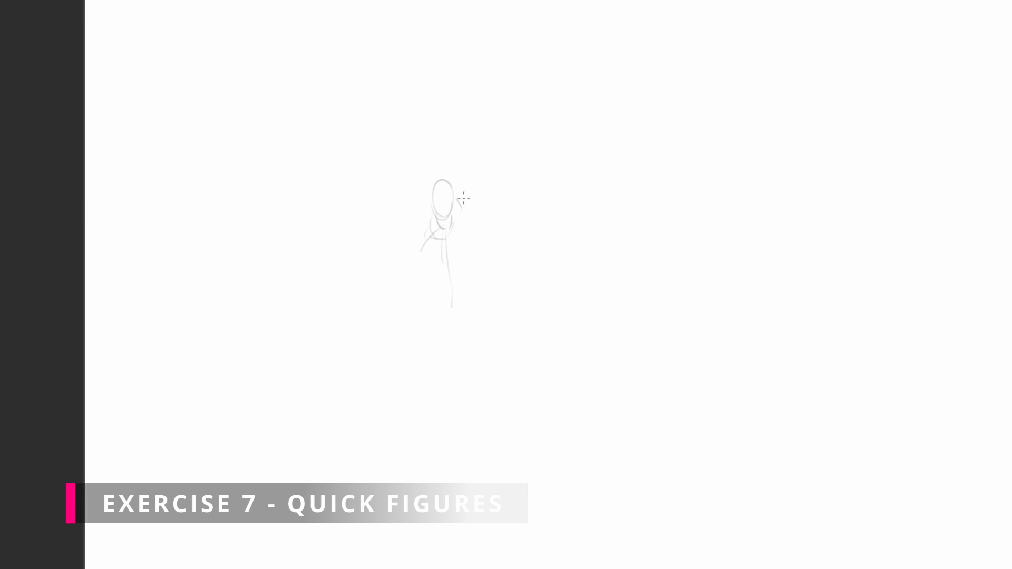
Step: Sketch the arms, hips and crossed legs of the first standing quick figure in light gesture lines
left_click_drag(419, 259, 435, 369)
mouse_move(469, 258)
left_mouse_down()
mouse_move(446, 293)
mouse_move(470, 394)
left_mouse_up()
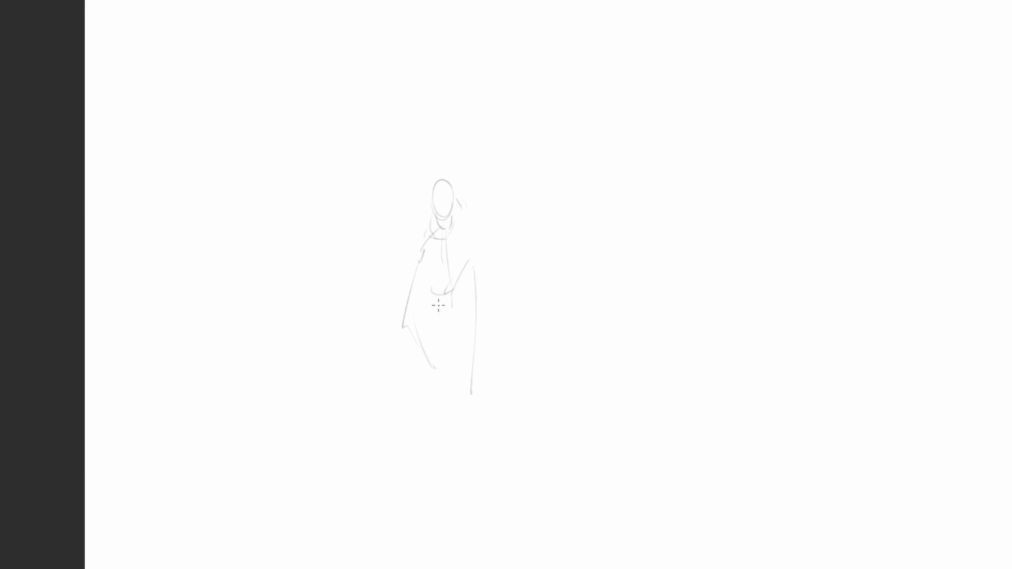
left_click_drag(425, 465, 491, 481)
left_click_drag(468, 421, 437, 506)
left_click_drag(447, 326, 433, 499)
left_click_drag(465, 311, 459, 329)
left_click_drag(465, 284, 468, 413)
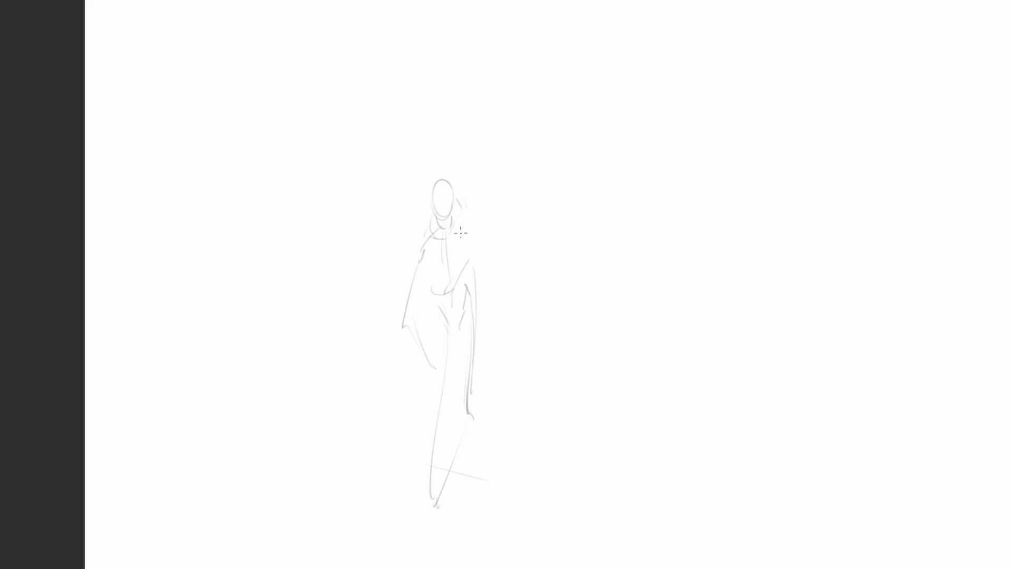
Step: Delete the standing figure's bent forearm and redraw the arm hanging down
mouse_move(423, 289)
left_mouse_down()
mouse_move(397, 301)
mouse_move(419, 265)
left_mouse_up()
key("Delete")
key("ctrl+d")
left_click_drag(428, 249, 406, 326)
Step: Draw a long diagonal sword-like shape across the standing figure's legs and add strokes for both feet
left_click_drag(413, 392, 512, 514)
left_click_drag(417, 394, 526, 518)
left_click_drag(609, 288, 384, 280)
left_click_drag(203, 493, 221, 507)
left_click_drag(252, 409, 264, 418)
Step: Sketch the head, shoulders, torso and spread legs of a second, lunging figure beside the first
mouse_move(491, 252)
left_mouse_down()
mouse_move(585, 237)
mouse_move(467, 259)
left_mouse_up()
left_click_drag(554, 212, 559, 211)
left_click_drag(585, 248, 523, 182)
left_click_drag(488, 156, 469, 163)
left_click_drag(473, 160, 474, 175)
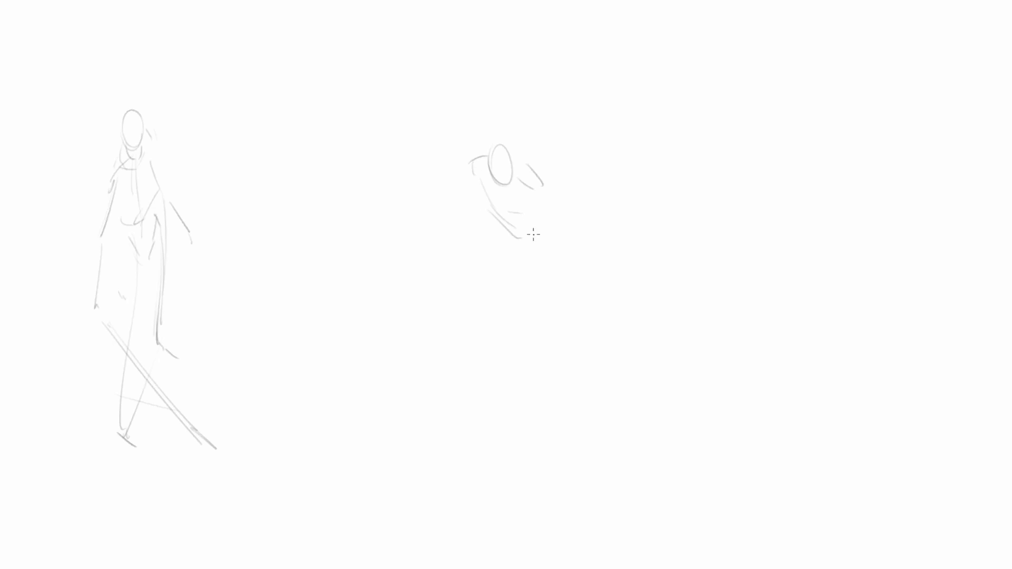
left_click_drag(498, 226, 448, 269)
left_click_drag(496, 229, 436, 319)
left_click_drag(546, 309, 557, 379)
Step: Add the lunging figure's arms and hand ovals, finish the straight leg and draw crossing ground lines under the feet
scroll(472, 187, "up", 1)
left_click_drag(472, 185, 449, 220)
left_click_drag(443, 207, 463, 216)
mouse_move(541, 199)
left_mouse_down()
mouse_move(559, 243)
mouse_move(550, 267)
left_mouse_up()
left_click_drag(587, 276, 582, 211)
left_click_drag(432, 263, 534, 317)
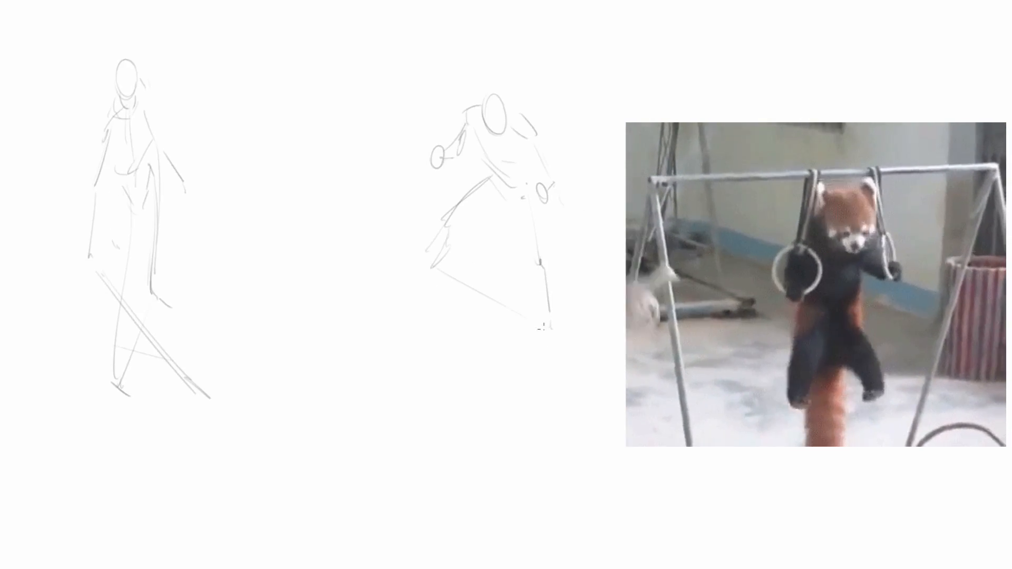
left_click_drag(529, 266, 450, 325)
Step: Sketch the head, neck, shoulders and torso of a third, seated figure beside the lunging one
mouse_move(567, 312)
left_mouse_down()
mouse_move(461, 328)
mouse_move(455, 306)
left_mouse_up()
mouse_move(650, 172)
left_mouse_down()
mouse_move(694, 172)
mouse_move(687, 202)
left_mouse_up()
mouse_move(695, 180)
left_mouse_down()
mouse_move(691, 198)
mouse_move(634, 224)
left_mouse_up()
left_click_drag(656, 184, 667, 215)
left_click_drag(659, 217, 686, 233)
mouse_move(658, 215)
left_mouse_down()
mouse_move(634, 220)
mouse_move(699, 219)
left_mouse_up()
left_click_drag(648, 215, 692, 334)
mouse_move(687, 231)
left_mouse_down()
mouse_move(692, 334)
mouse_move(681, 289)
left_mouse_up()
left_click_drag(653, 321, 574, 277)
left_click_drag(568, 291, 634, 324)
key("ctrl+z")
key("ctrl+z")
Step: Sketch the seated figure's hips, folded legs with a knee ellipse and foot, and begin the arm hanging from the shoulder
mouse_move(667, 306)
left_mouse_down()
mouse_move(652, 328)
mouse_move(558, 286)
mouse_move(476, 331)
left_mouse_up()
mouse_move(570, 302)
left_mouse_down()
mouse_move(476, 331)
mouse_move(538, 328)
left_mouse_up()
left_click_drag(501, 321, 639, 351)
left_click_drag(632, 291, 585, 317)
left_click_drag(621, 317, 611, 328)
left_click_drag(572, 329, 675, 371)
left_click_drag(654, 294, 653, 314)
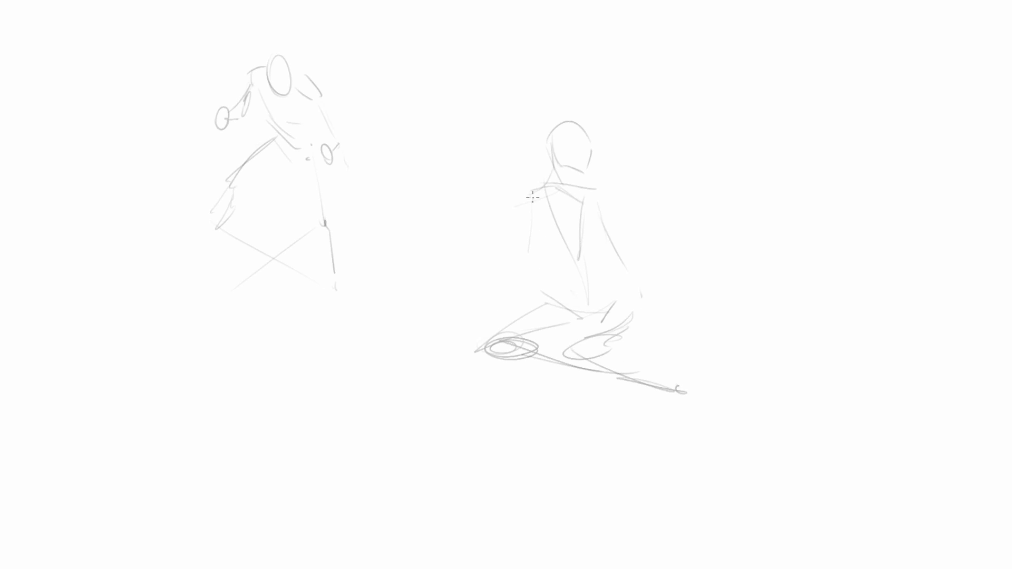
left_click_drag(549, 230, 532, 252)
left_click_drag(529, 250, 524, 269)
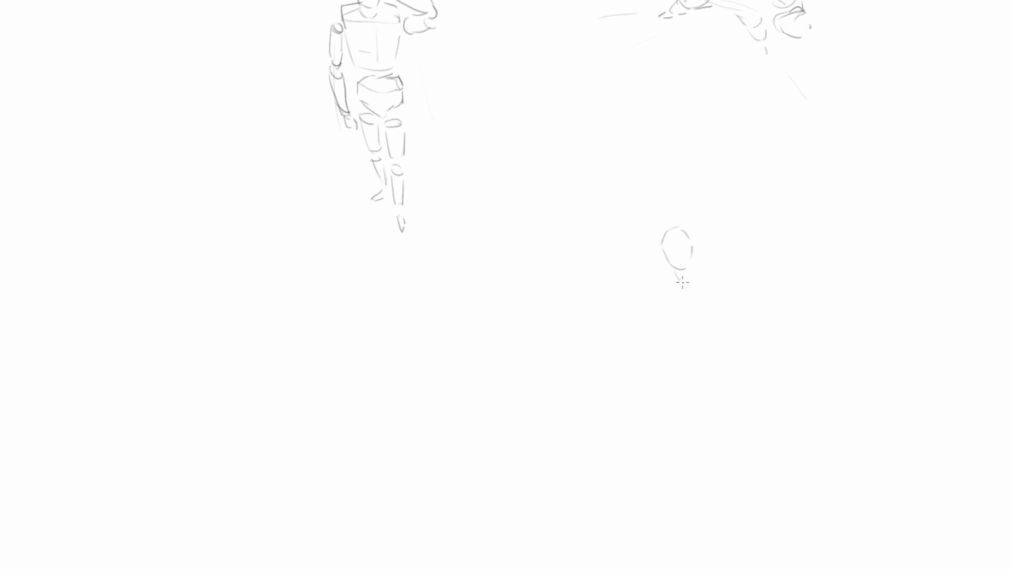
Step: Block in the shoulders, hip line and raised thigh with a knee joint for the seated mannequin figure below its head
left_click_drag(653, 280, 654, 293)
left_click_drag(650, 336, 704, 359)
left_click_drag(619, 328, 648, 372)
left_click_drag(655, 351, 641, 371)
left_click_drag(626, 306, 639, 315)
left_click_drag(642, 309, 666, 360)
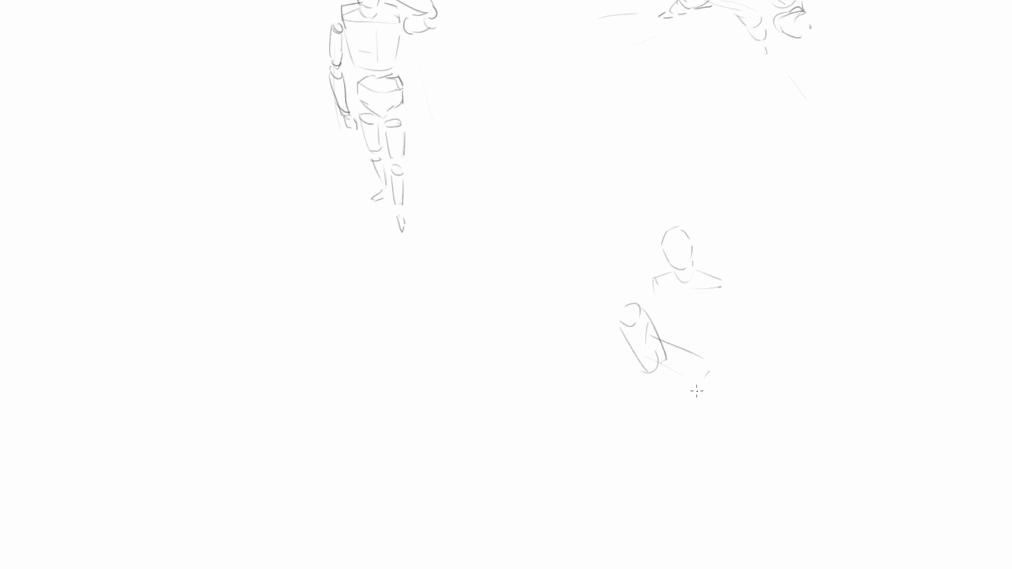
Step: Draw the raised leg's shin, ankle joint and foot on the seated mannequin
left_click_drag(617, 325, 616, 369)
mouse_move(617, 327)
left_mouse_down()
mouse_move(633, 328)
mouse_move(626, 375)
left_mouse_up()
mouse_move(615, 377)
left_mouse_down()
mouse_move(627, 384)
mouse_move(594, 411)
left_mouse_up()
left_click_drag(596, 412, 629, 399)
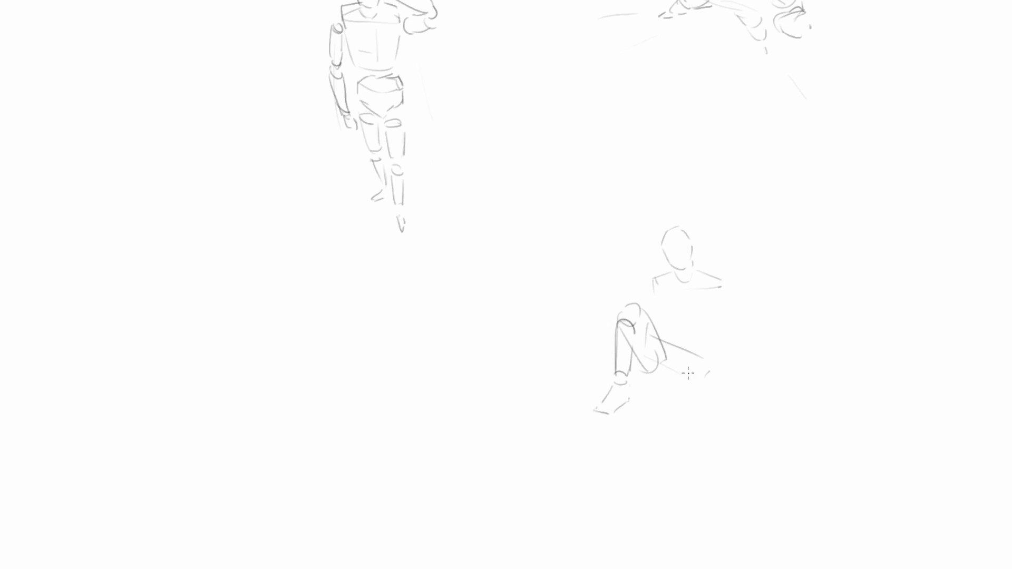
Step: Draw the seated mannequin's other leg with a rounded hip, short thigh and shin folded along the ground
left_click_drag(687, 375, 721, 360)
left_click_drag(687, 382, 717, 405)
left_click_drag(718, 402, 738, 390)
left_click_drag(637, 356, 668, 354)
left_click_drag(685, 369, 678, 344)
left_click_drag(672, 396, 723, 385)
left_click_drag(678, 406, 724, 385)
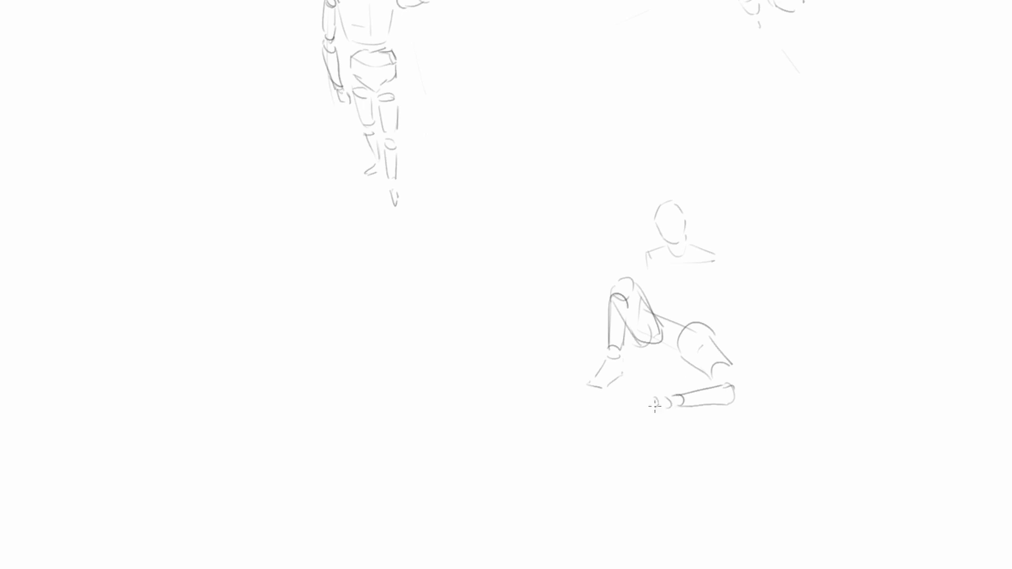
Step: Add the ankle joint and wedge-shaped foot to the mannequin's folded leg
left_click_drag(651, 405, 678, 426)
left_click_drag(655, 399, 673, 419)
left_click_drag(674, 409, 680, 426)
left_click_drag(665, 390, 670, 410)
Step: Draw the mannequin's elbow joint and forearm resting over the raised knee
left_click_drag(629, 300, 646, 301)
left_click_drag(630, 301, 649, 329)
left_click_drag(646, 299, 659, 324)
left_click_drag(649, 329, 659, 329)
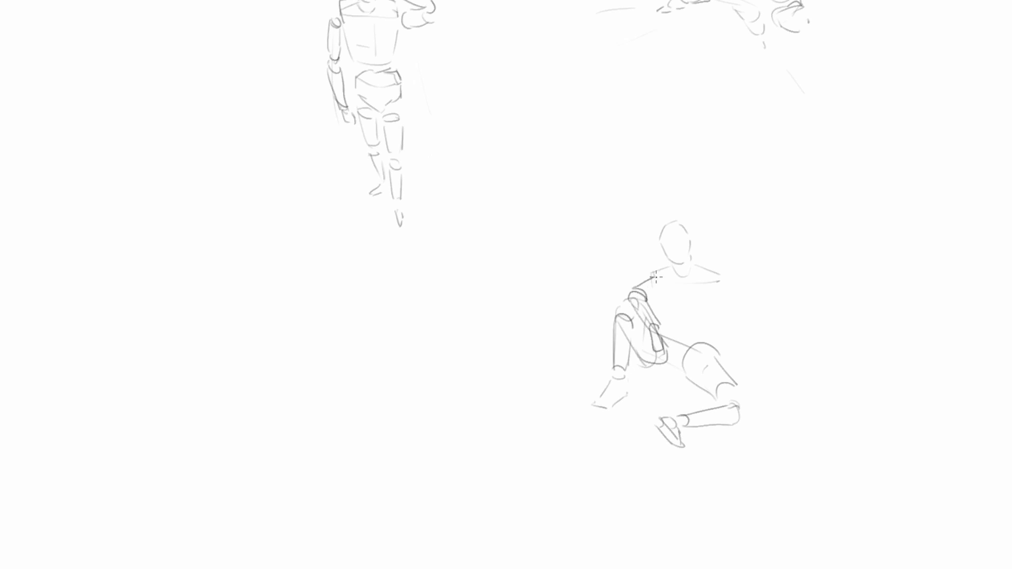
Step: Draw the mannequin's chest block, supporting arm with its hand on the ground, and a curved body centre line
left_click_drag(661, 289, 659, 313)
mouse_move(658, 315)
left_mouse_down()
mouse_move(711, 315)
mouse_move(734, 372)
left_mouse_up()
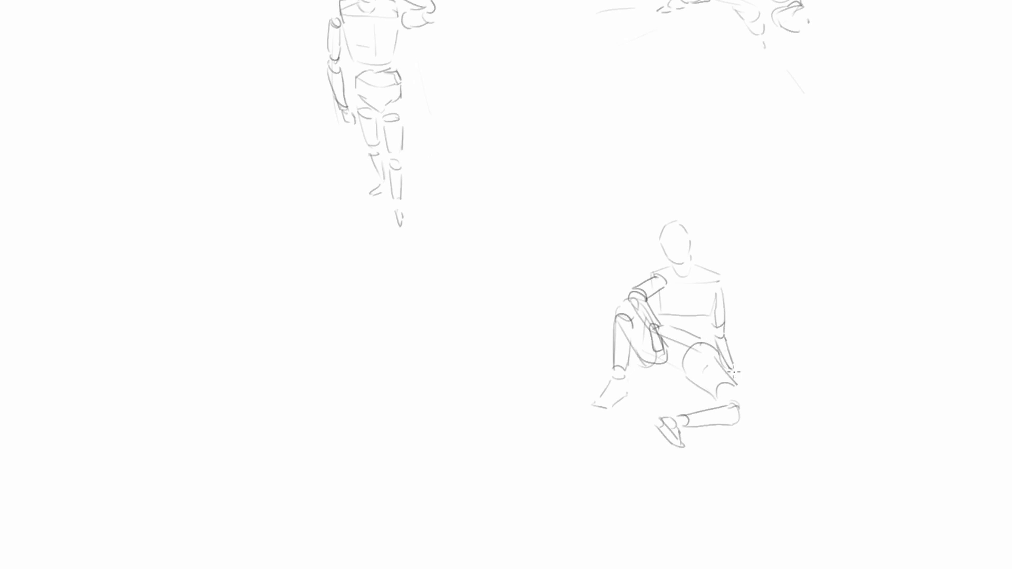
left_click_drag(687, 322, 678, 369)
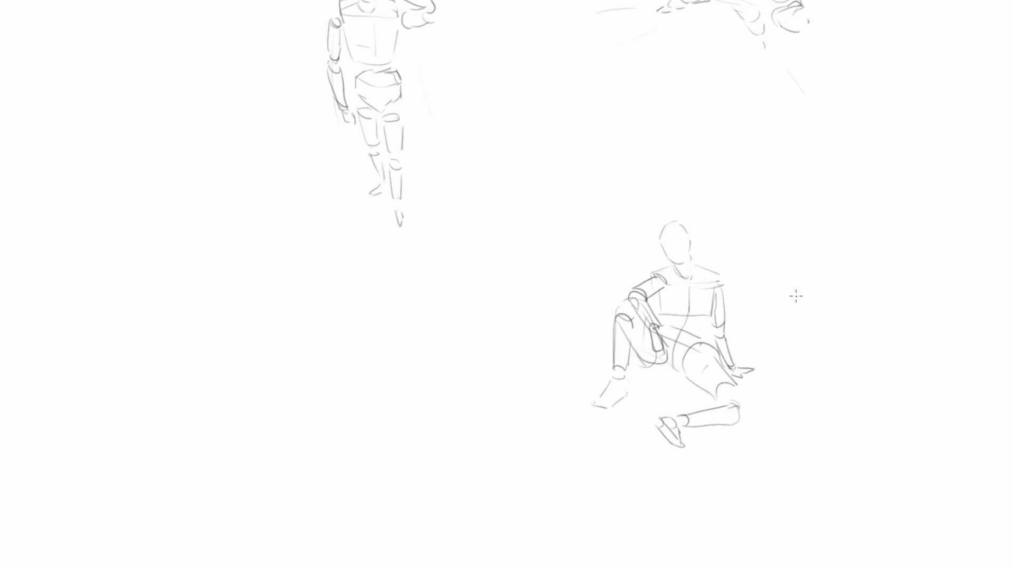
mouse_move(808, 265)
left_mouse_down()
mouse_move(777, 292)
mouse_move(545, 307)
left_mouse_up()
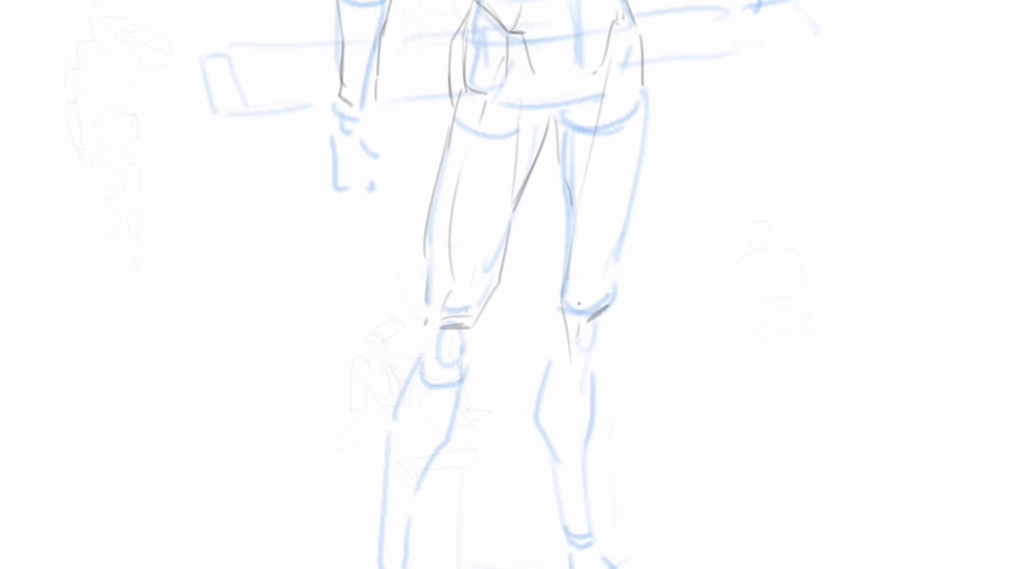
Step: Draw dark contour lines along the outer and inner edges of the standing figure's straight leg, from hip to knee, over the blue sketch
left_click_drag(608, 331, 587, 378)
left_click_drag(614, 271, 596, 307)
left_click_drag(636, 268, 608, 358)
left_click_drag(608, 220, 586, 361)
left_click_drag(595, 137, 608, 236)
mouse_move(604, 176)
left_mouse_down()
mouse_move(610, 268)
mouse_move(592, 347)
left_mouse_up()
left_click_drag(594, 337, 581, 373)
Step: Contour the standing figure's flank on the outstretched-arm side, running from the armpit down the waist to the hip
left_click_drag(521, 222, 542, 299)
mouse_move(526, 260)
left_mouse_down()
mouse_move(543, 314)
mouse_move(535, 396)
left_mouse_up()
left_click_drag(558, 211, 525, 438)
left_click_drag(535, 186, 558, 304)
left_click_drag(539, 223, 562, 320)
mouse_move(534, 182)
left_mouse_down()
mouse_move(549, 307)
mouse_move(539, 225)
left_mouse_up()
Step: Define the opposite flank below the armpit and the rib cage arch, and contour the upper edge of the outstretched forearm
left_click_drag(374, 196, 403, 249)
left_click_drag(366, 218, 427, 272)
left_click_drag(442, 251, 510, 213)
left_click_drag(448, 213, 514, 207)
left_click_drag(531, 233, 538, 245)
mouse_move(541, 175)
left_mouse_down()
mouse_move(554, 240)
mouse_move(656, 291)
left_mouse_up()
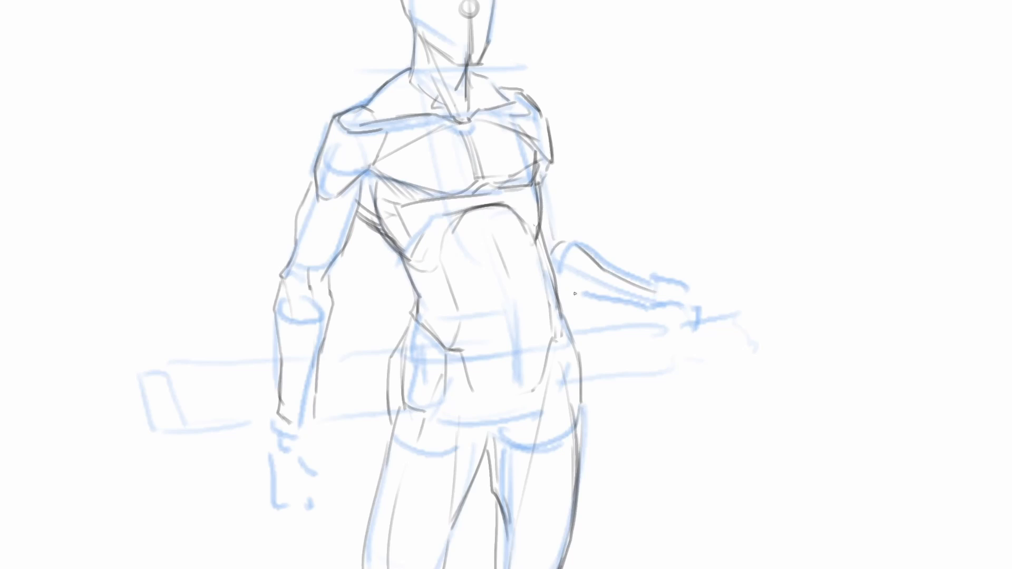